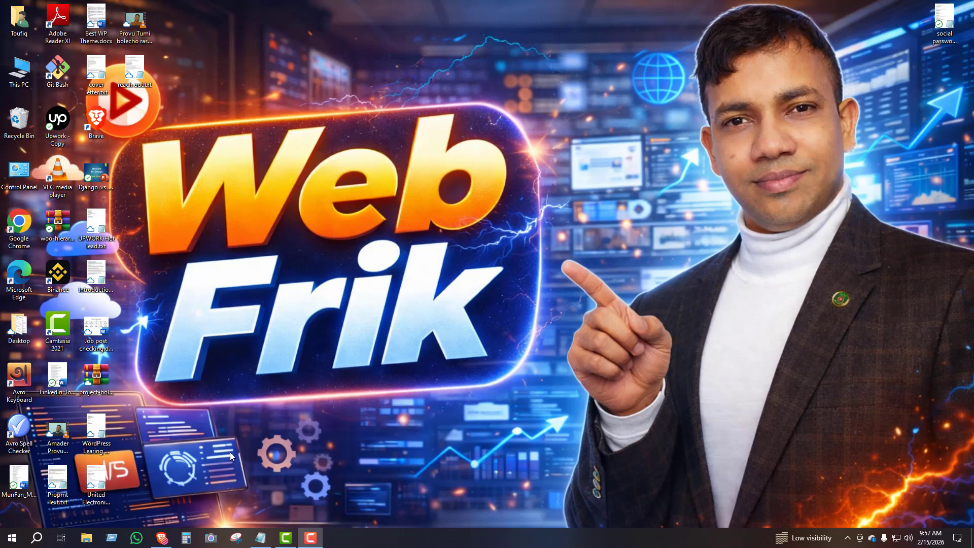
# Switch to the Brave browser and bring up the Fashion House site's WordPress admin dashboard
pyautogui.click(161, 537)
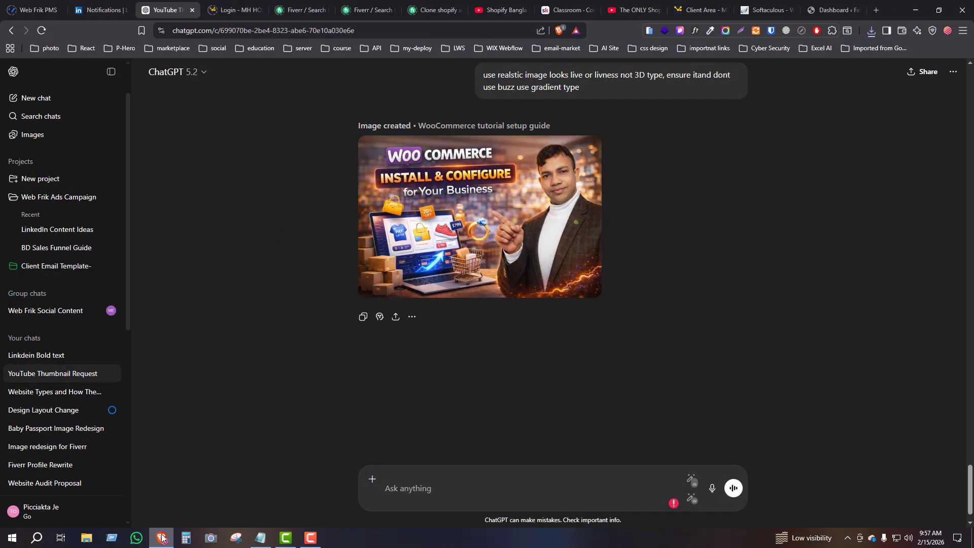
pyautogui.click(769, 9)
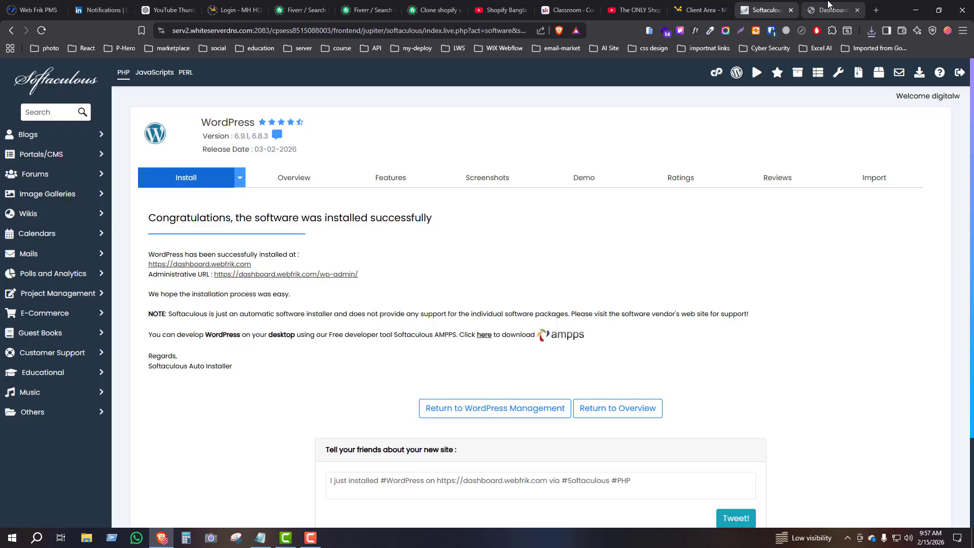
pyautogui.click(828, 5)
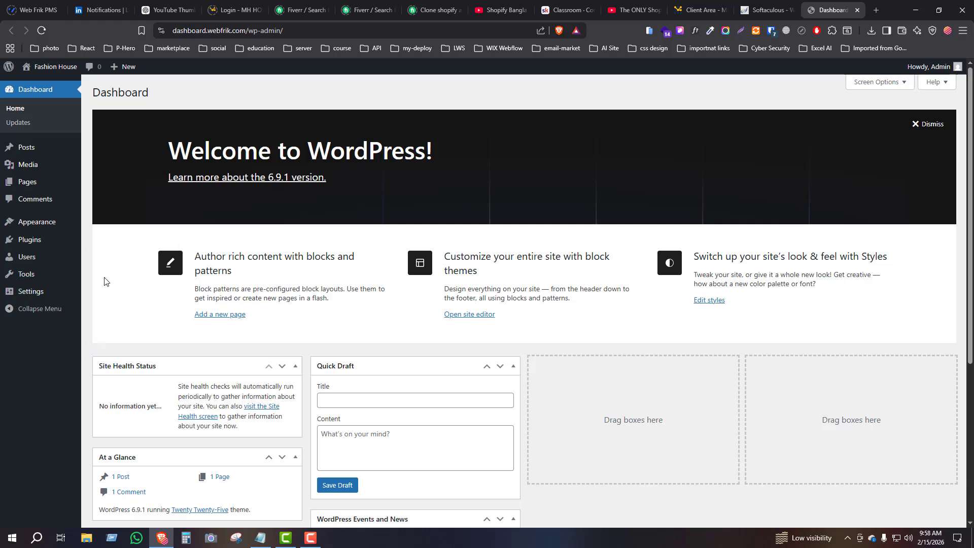
# Install the Astra theme from the popular themes in the WordPress theme directory and activate it
pyautogui.moveTo(34, 224)
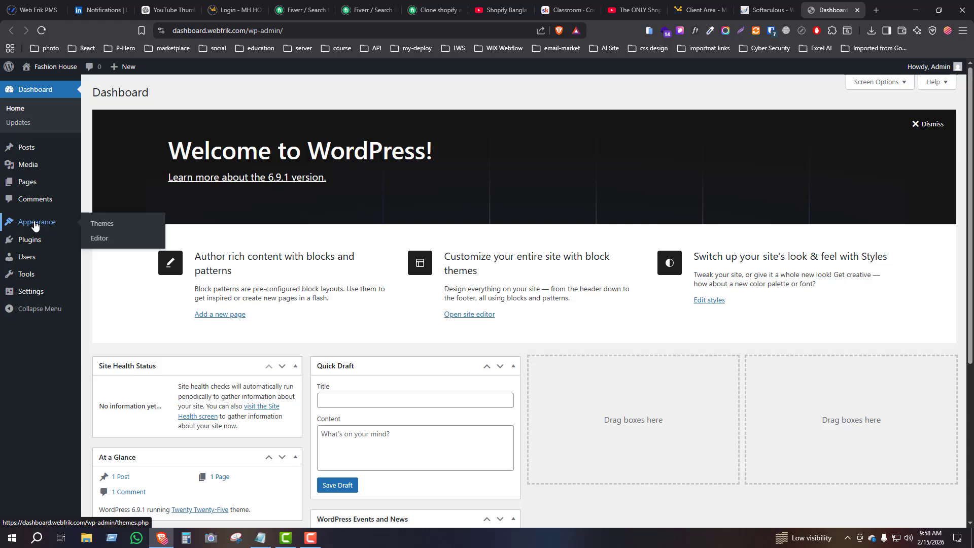
pyautogui.click(35, 225)
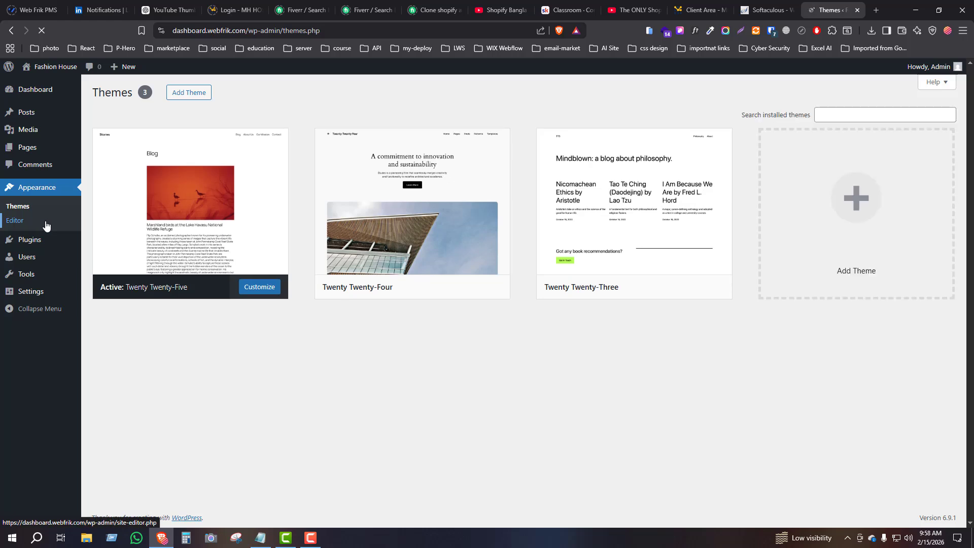
pyautogui.click(189, 97)
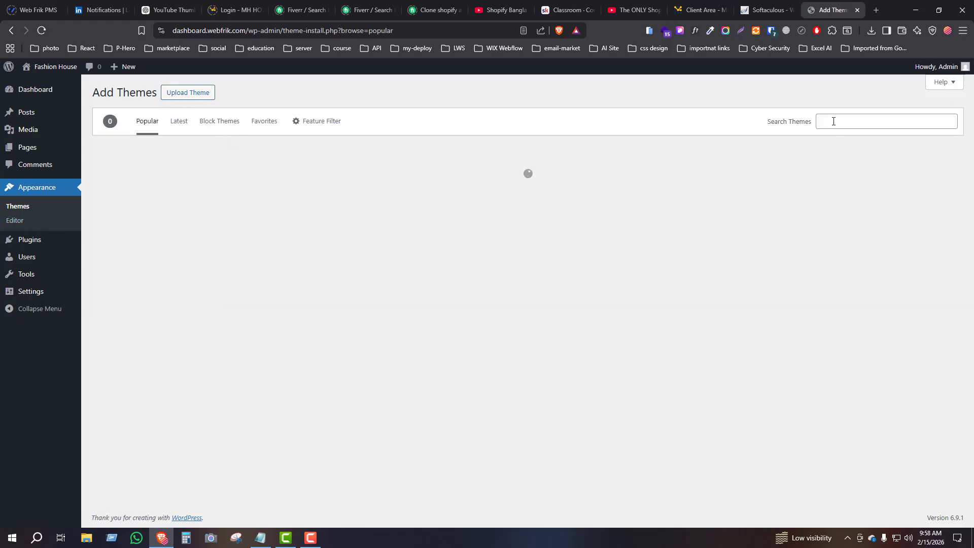
pyautogui.click(832, 120)
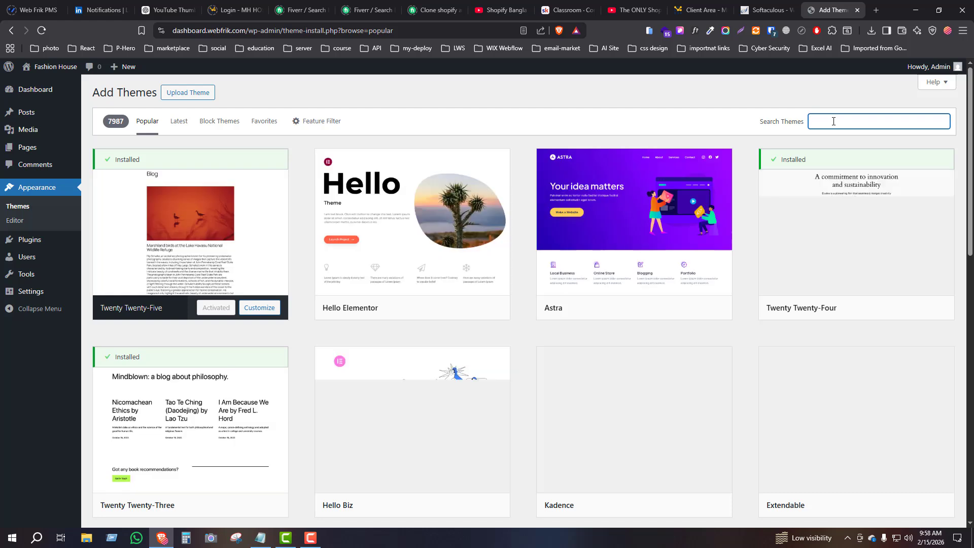
pyautogui.moveTo(691, 202)
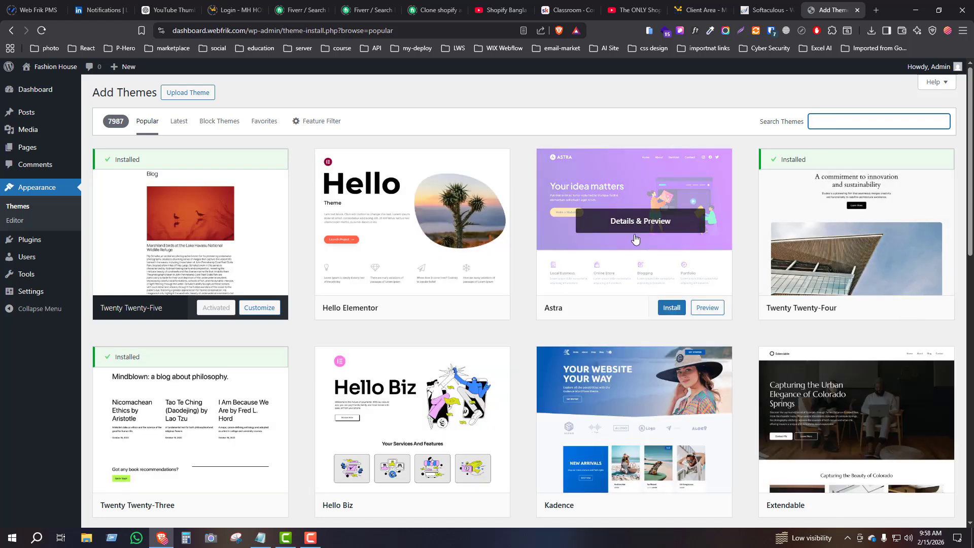
pyautogui.click(674, 310)
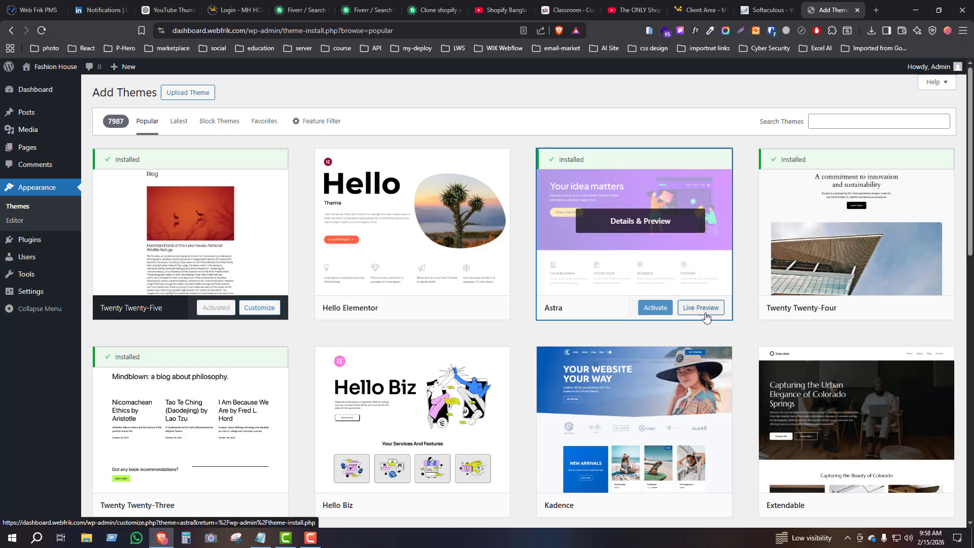
pyautogui.click(660, 315)
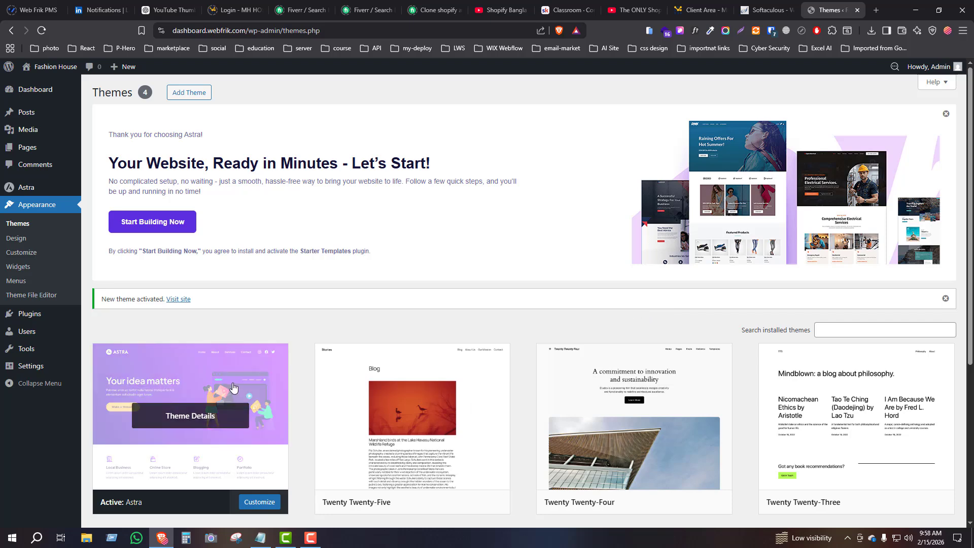
# Delete the inactive Twenty Twenty-Five theme from the installed themes and confirm its removal
pyautogui.scroll(-2, 183, 355)
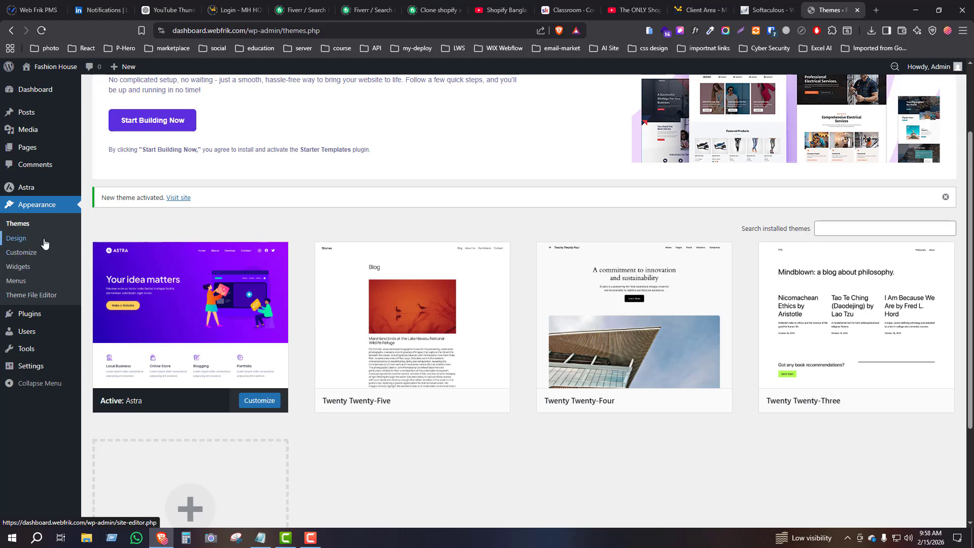
pyautogui.click(21, 228)
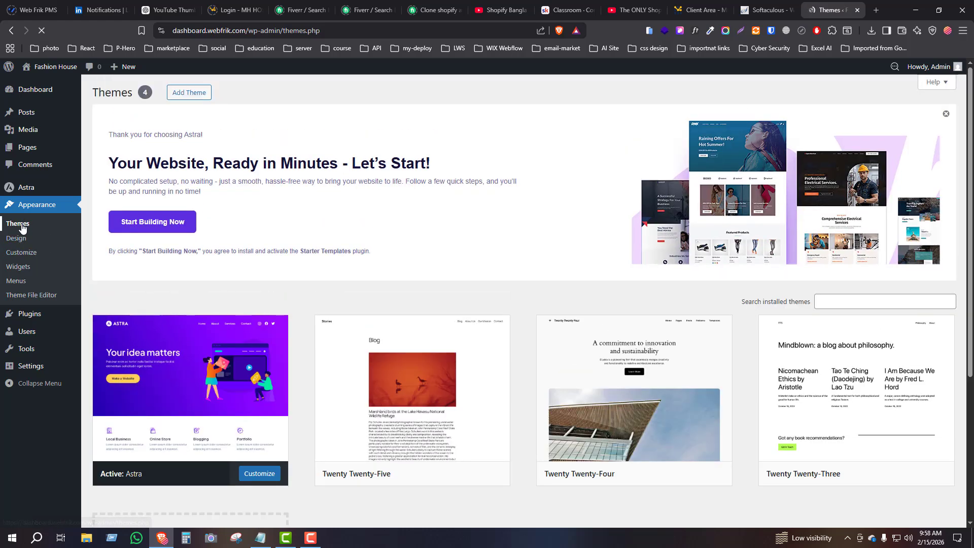
pyautogui.scroll(-4, 141, 293)
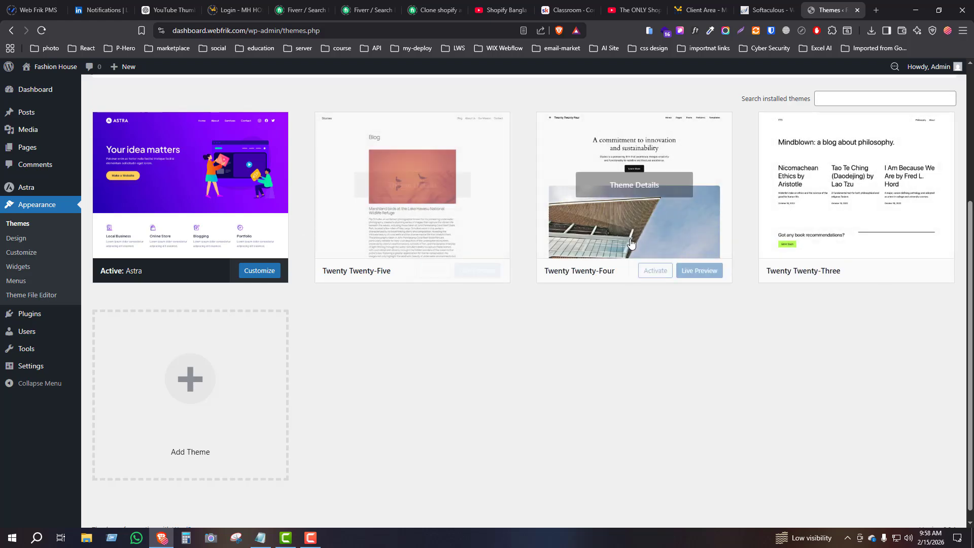
pyautogui.click(488, 239)
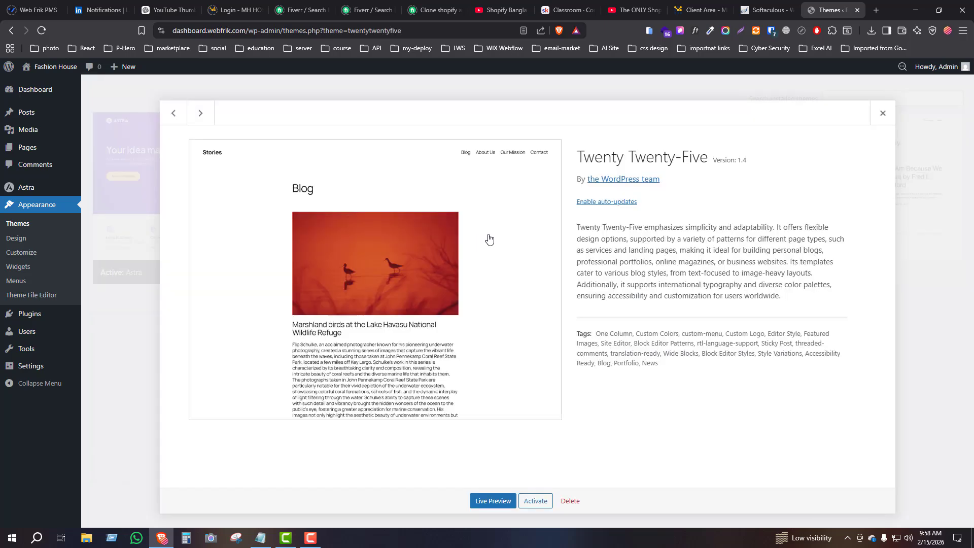
pyautogui.click(569, 495)
pyautogui.click(532, 113)
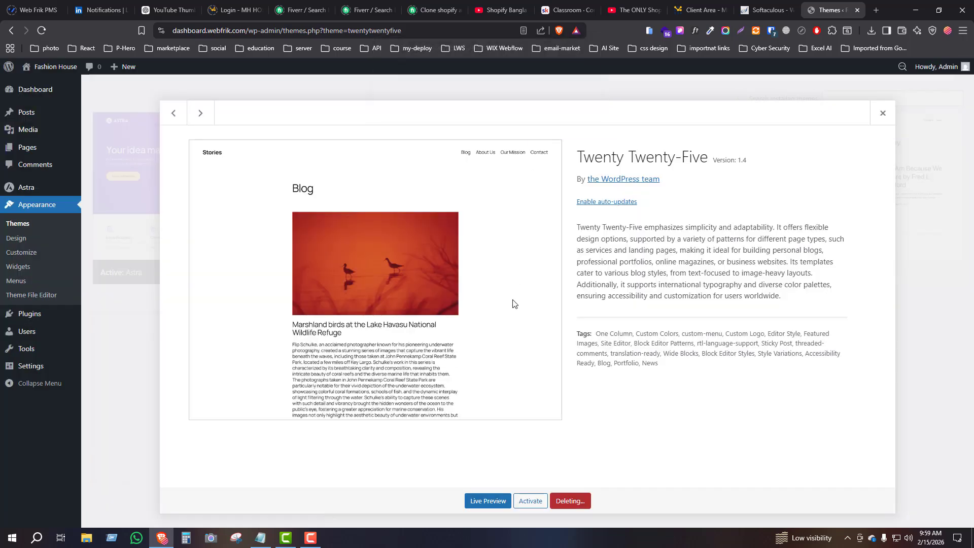
# Delete the inactive Twenty Twenty-Four theme and confirm its removal
pyautogui.click(468, 412)
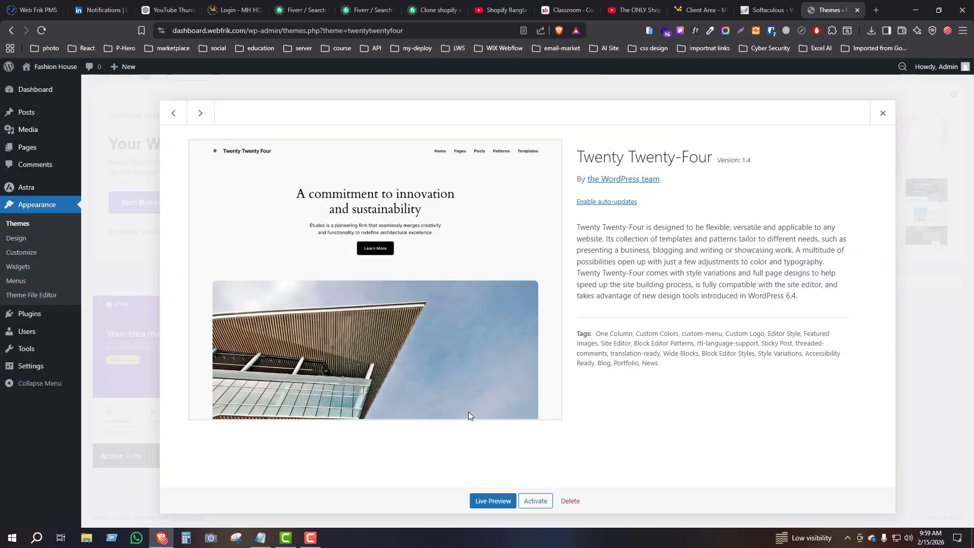
pyautogui.click(564, 503)
pyautogui.click(533, 113)
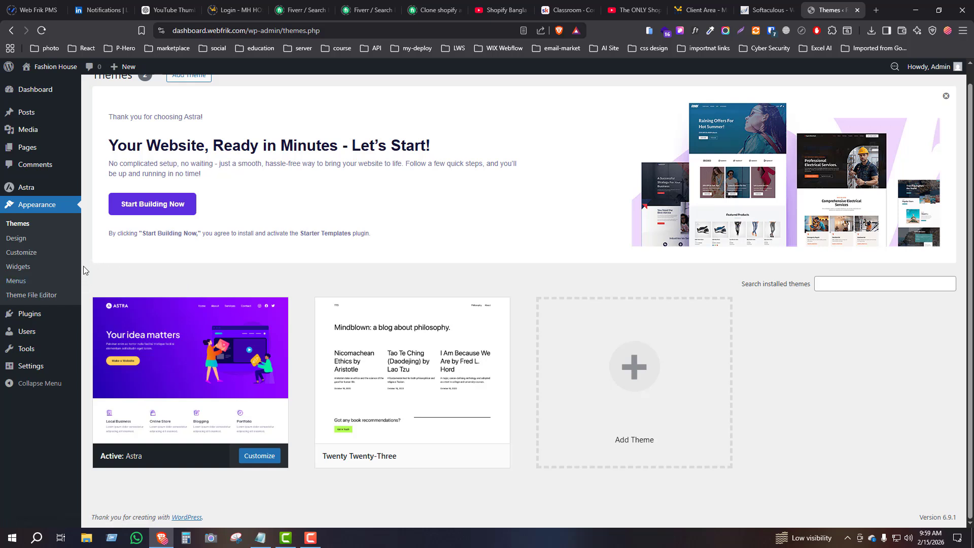
# Bulk-delete the installed Akismet Anti-spam and Hello Dolly plugins and dismiss the Astra welcome banner
pyautogui.click(36, 316)
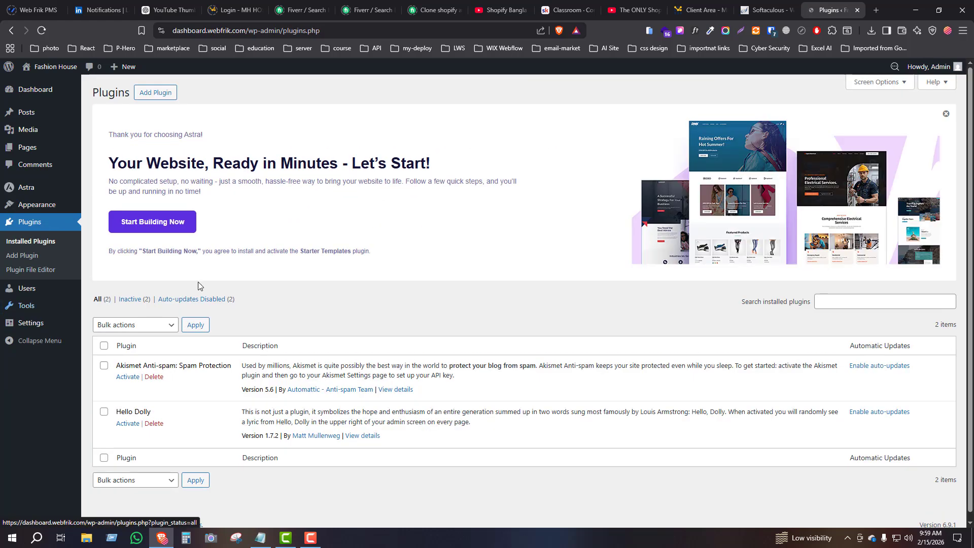
pyautogui.click(103, 338)
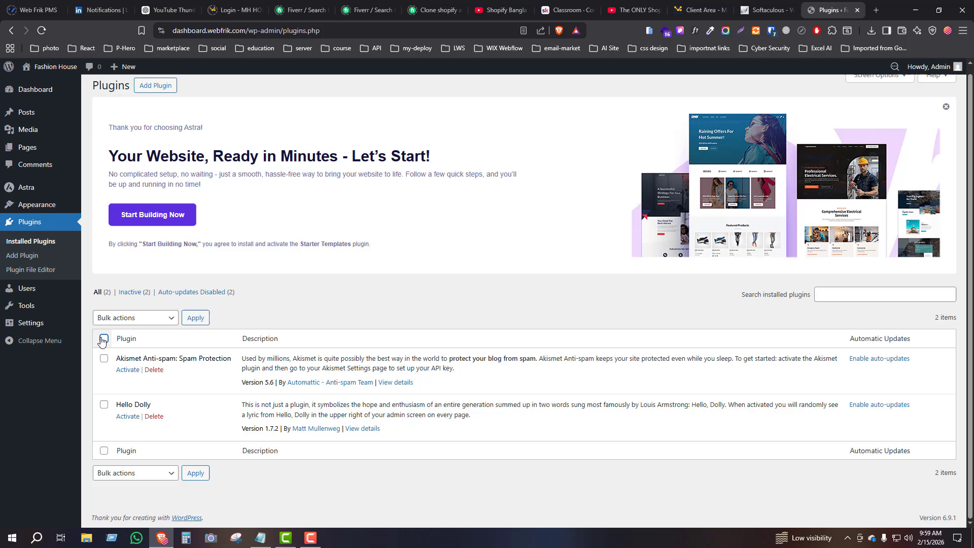
pyautogui.click(119, 318)
pyautogui.click(108, 388)
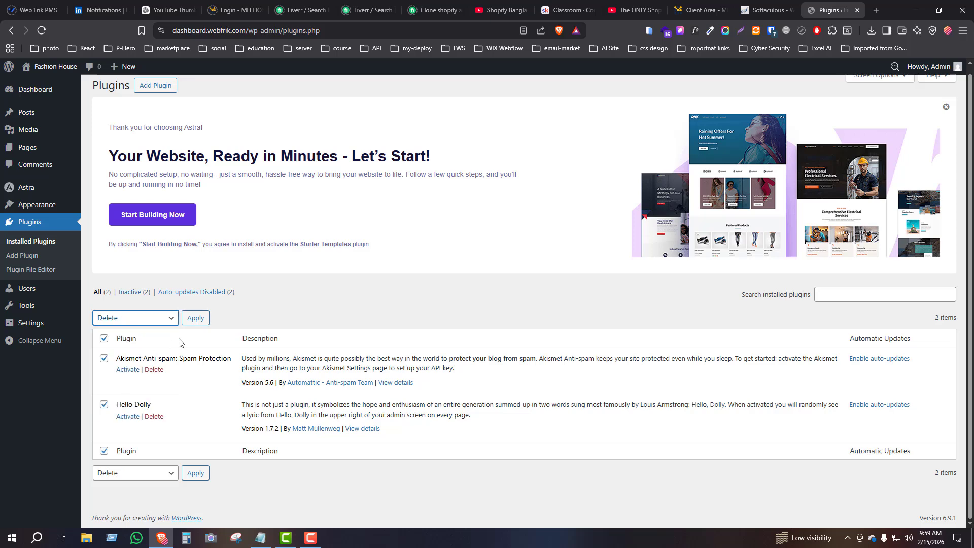
pyautogui.click(195, 317)
pyautogui.click(539, 104)
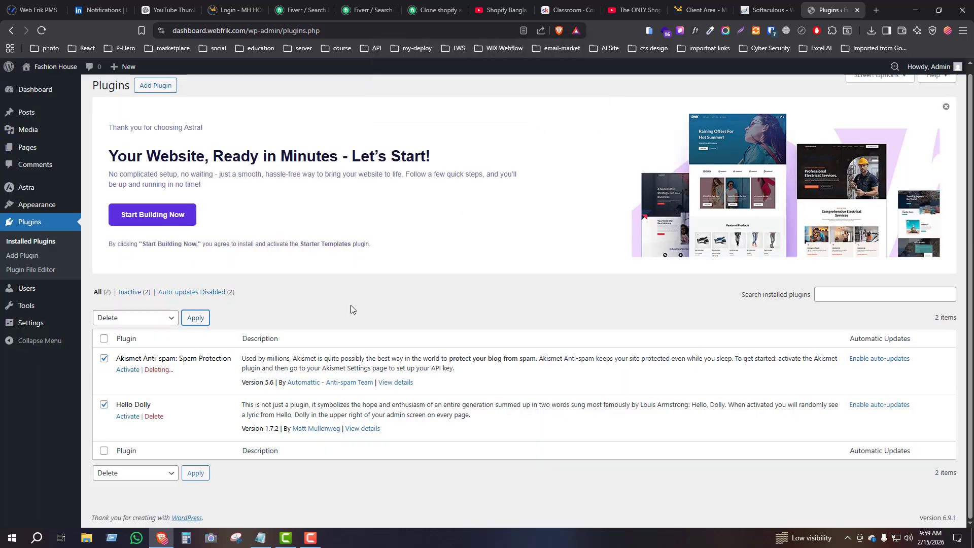
pyautogui.click(953, 114)
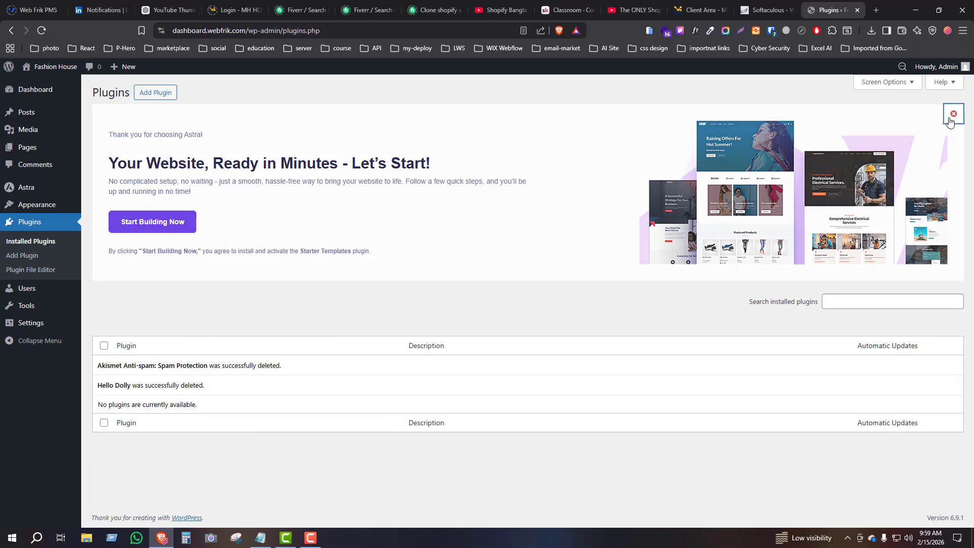
# Search the plugin directory for "woocommerce", then install and activate the WooCommerce plugin
pyautogui.click(169, 102)
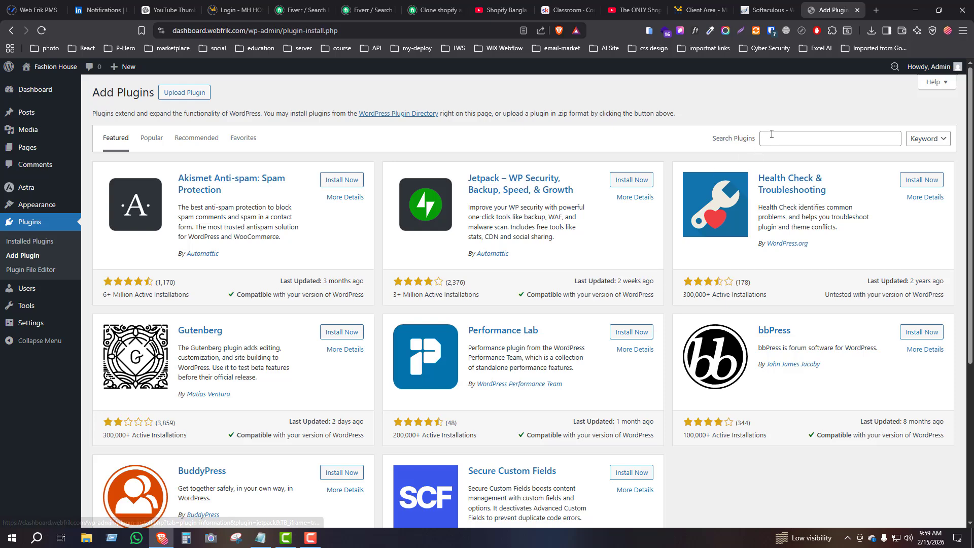
pyautogui.click(772, 134)
pyautogui.write('w')
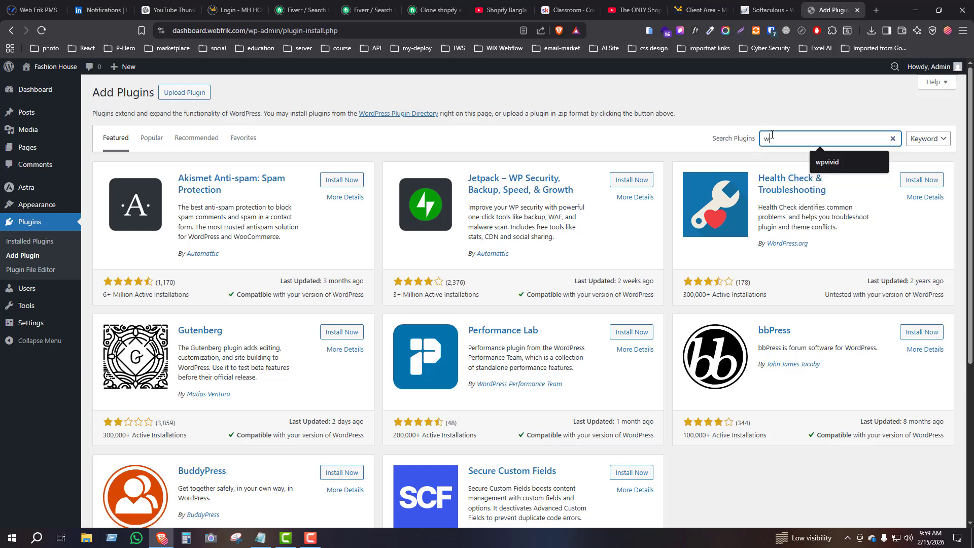
pyautogui.write('oocommerc')
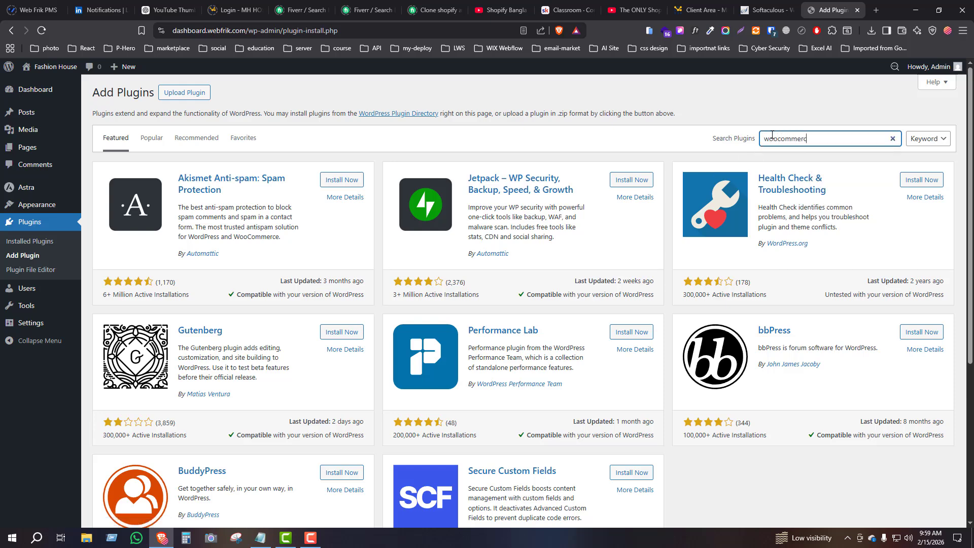
pyautogui.write('e')
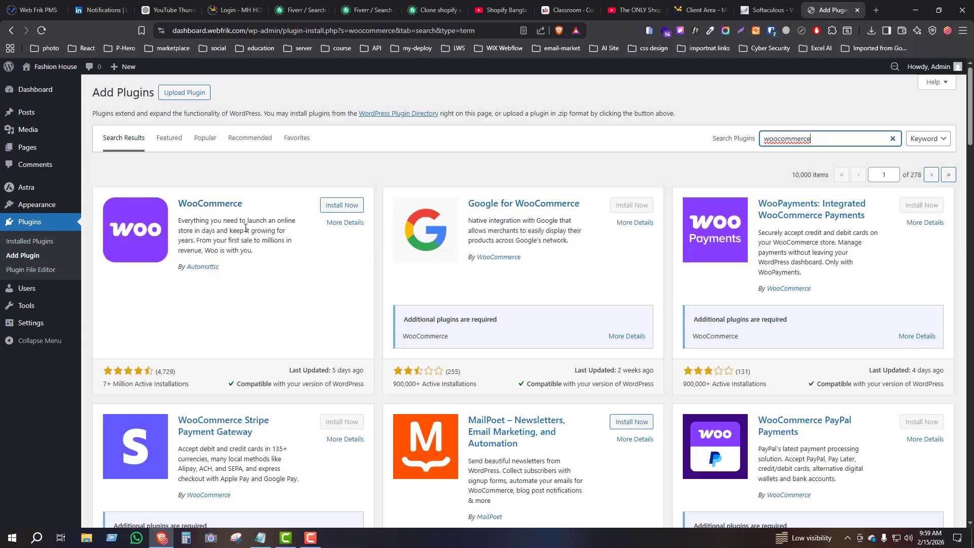
pyautogui.click(342, 206)
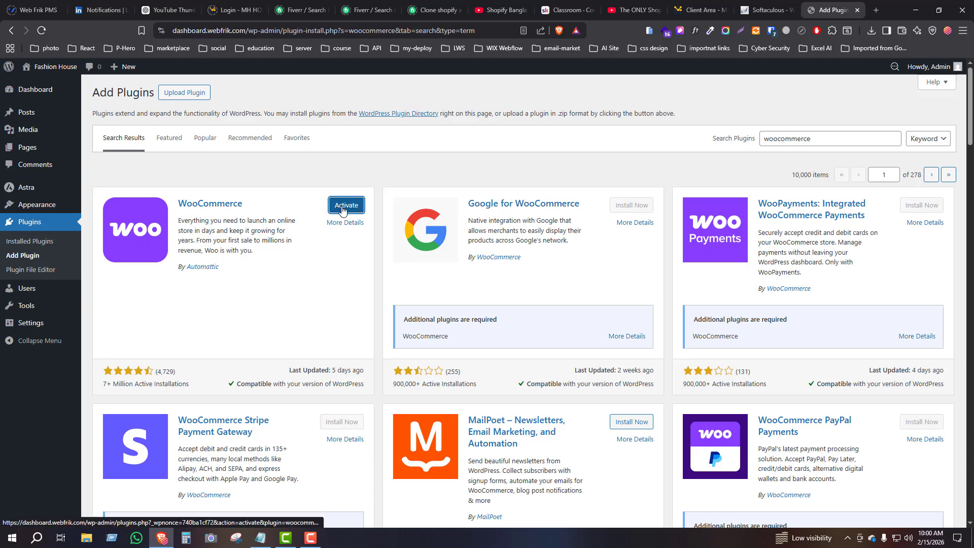
pyautogui.click(343, 209)
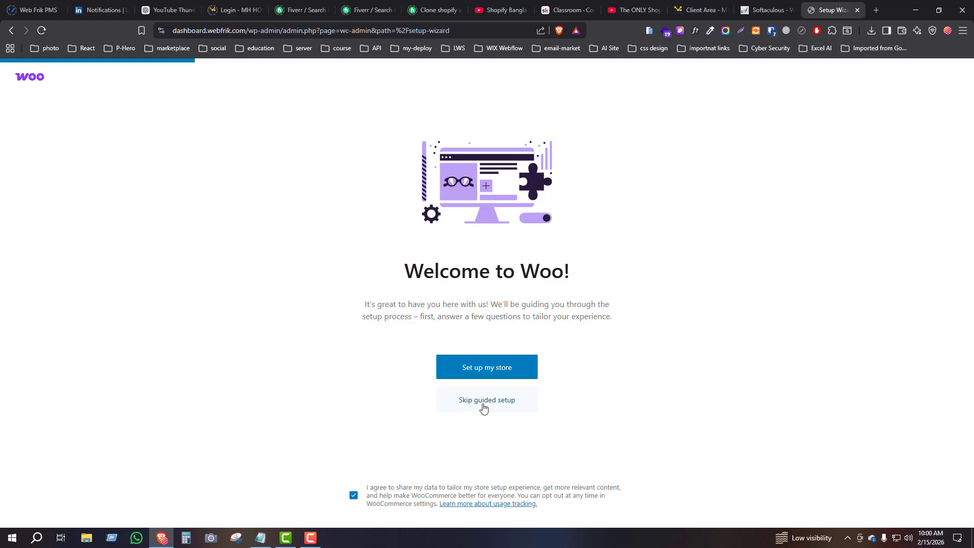
# Skip WooCommerce's guided setup, set the business location to United States (US) — California, and continue to the store
pyautogui.click(483, 409)
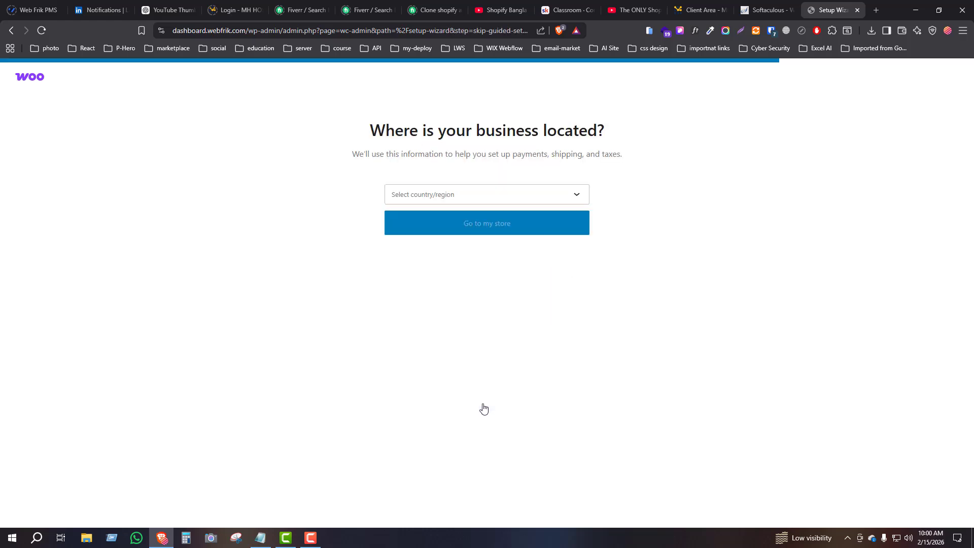
pyautogui.click(455, 202)
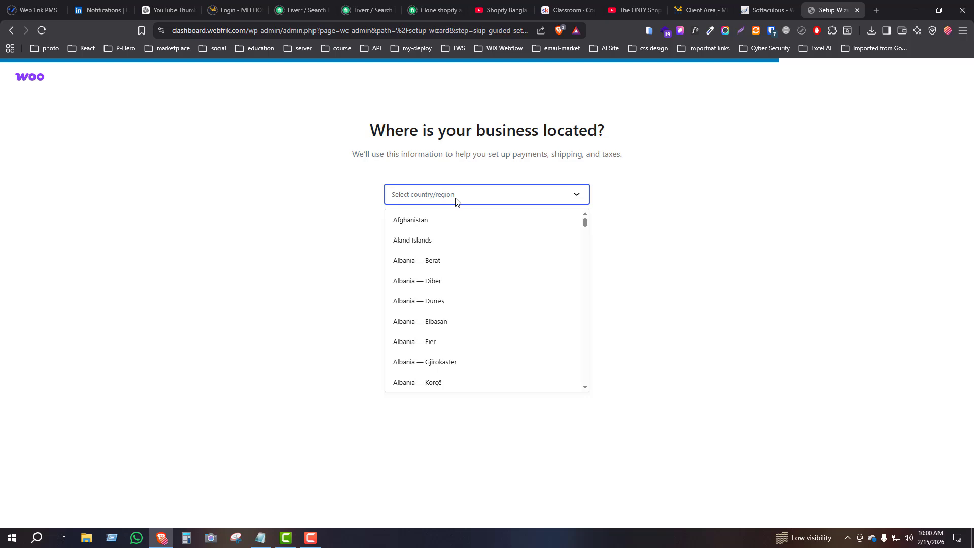
pyautogui.write('usa')
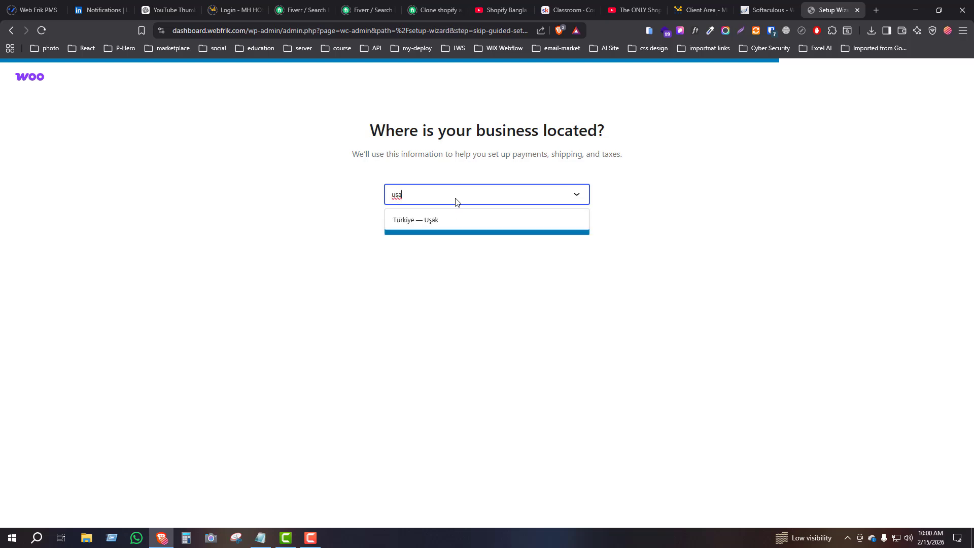
pyautogui.press('BackSpace')
pyautogui.press('BackSpace')
pyautogui.write('ni')
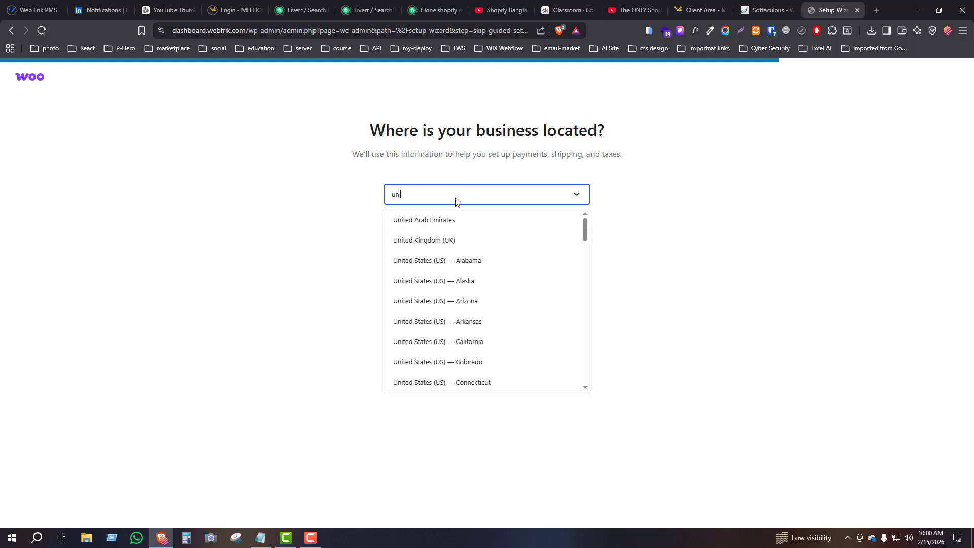
pyautogui.write('ted')
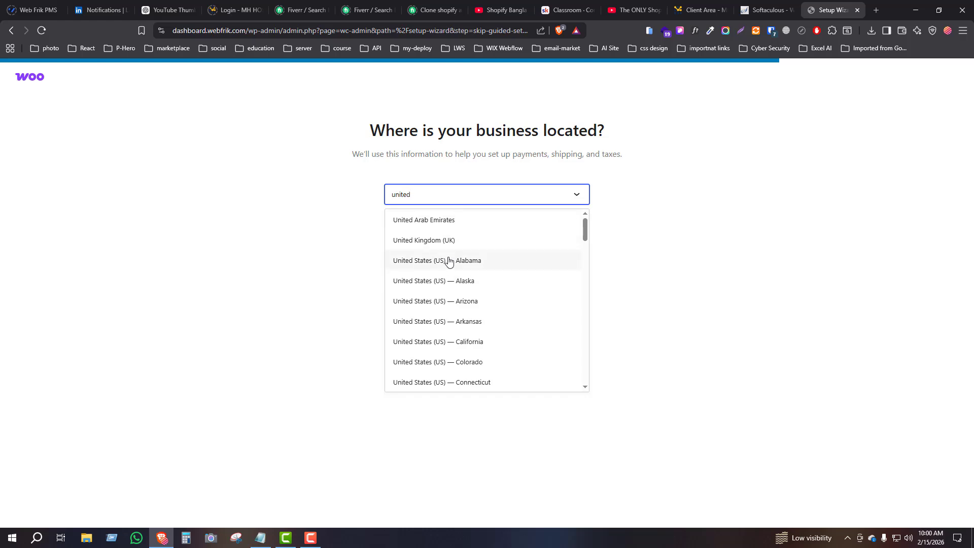
pyautogui.scroll(-2, 460, 330)
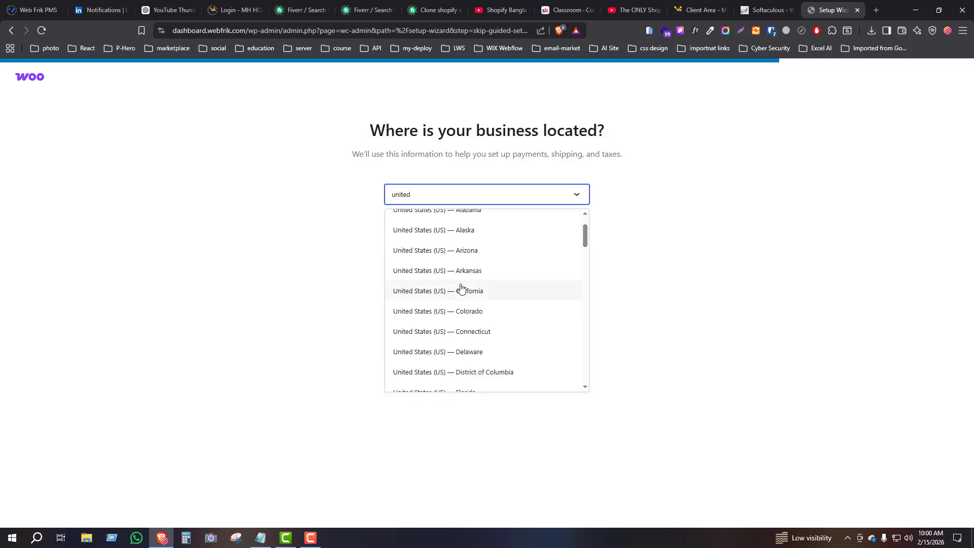
pyautogui.click(459, 286)
pyautogui.click(463, 231)
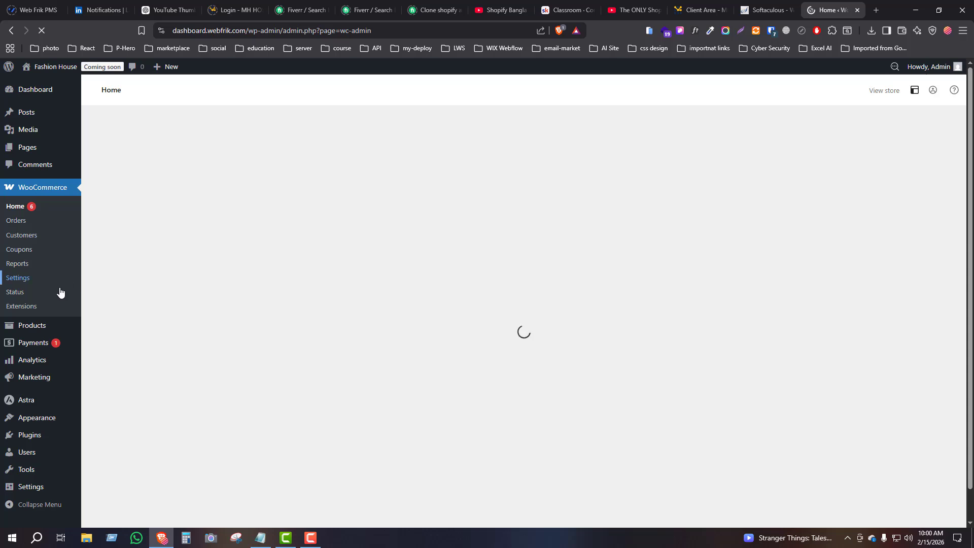
# Start adding a new product from the store's setup checklist and choose the physical product type
pyautogui.moveTo(47, 353)
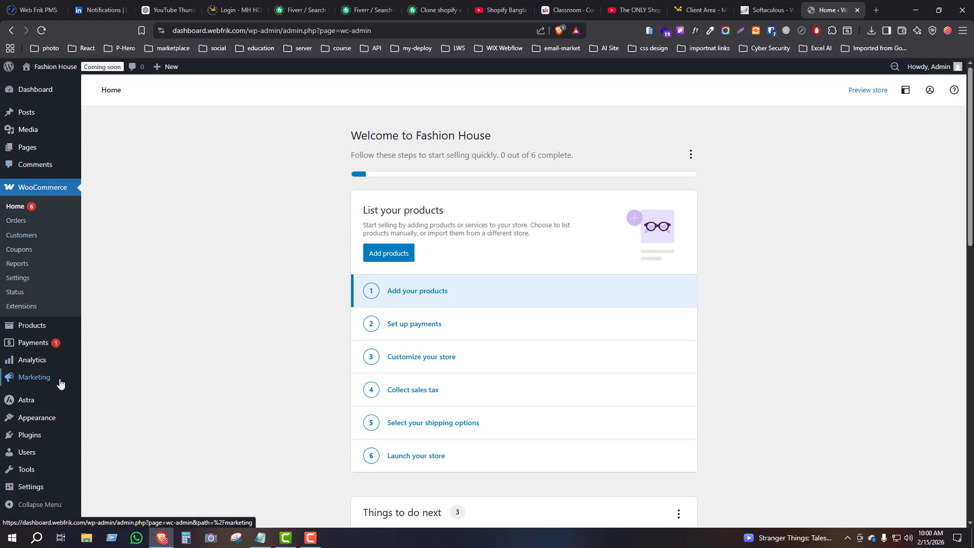
pyautogui.moveTo(59, 374)
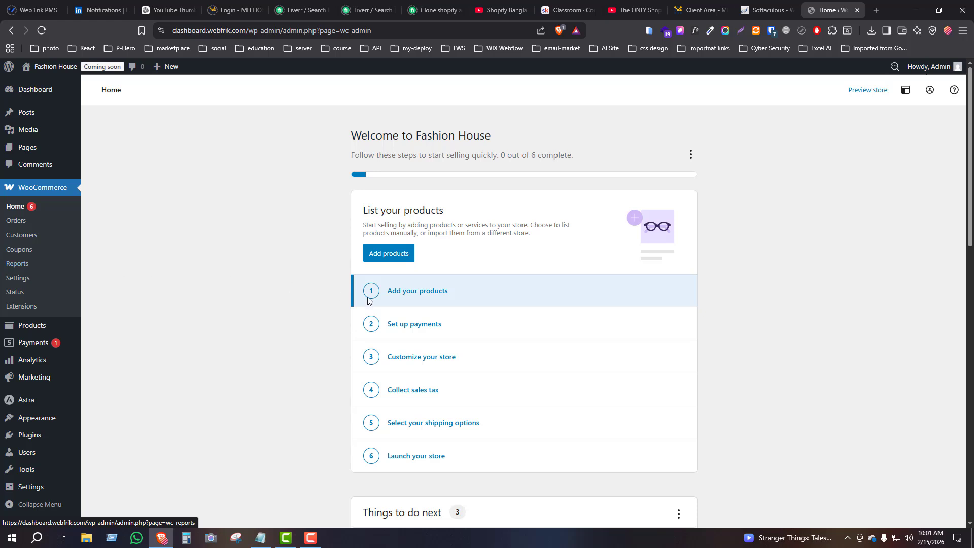
pyautogui.click(396, 256)
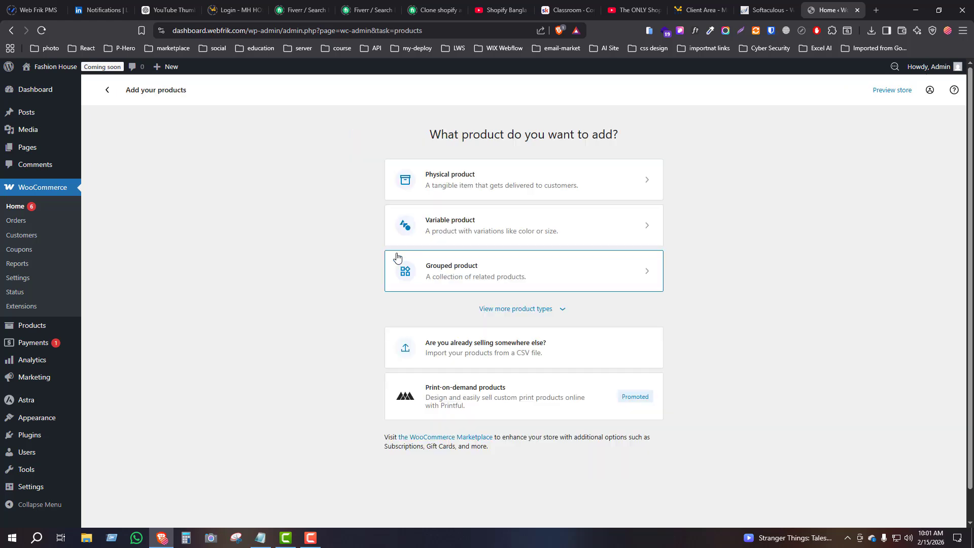
pyautogui.click(484, 184)
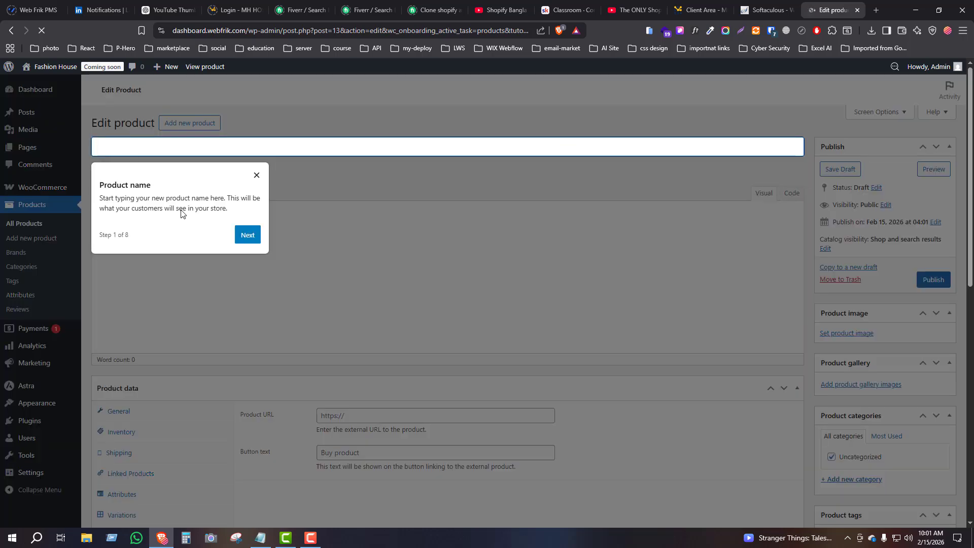
# Step through the product editor's guided tour to its end and close it
pyautogui.click(246, 237)
pyautogui.click(514, 158)
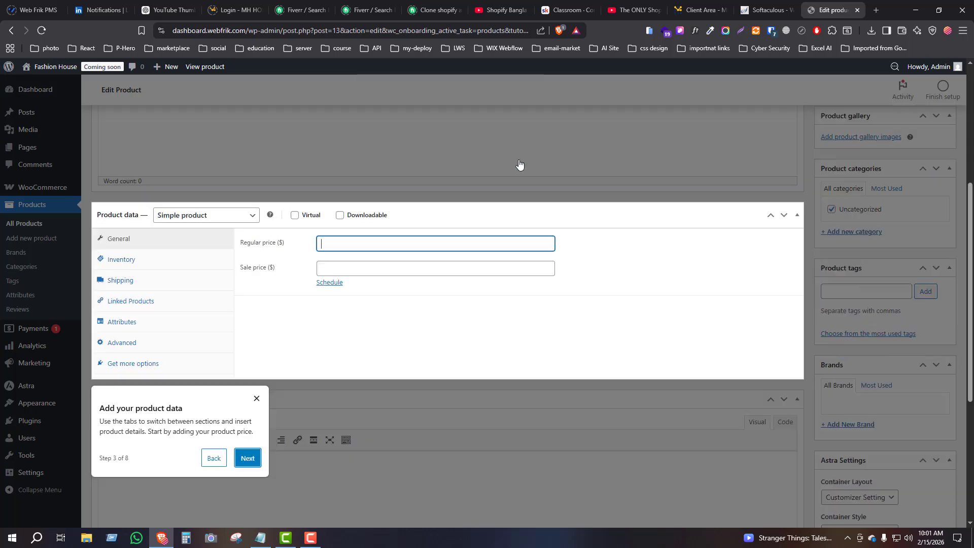
pyautogui.click(248, 461)
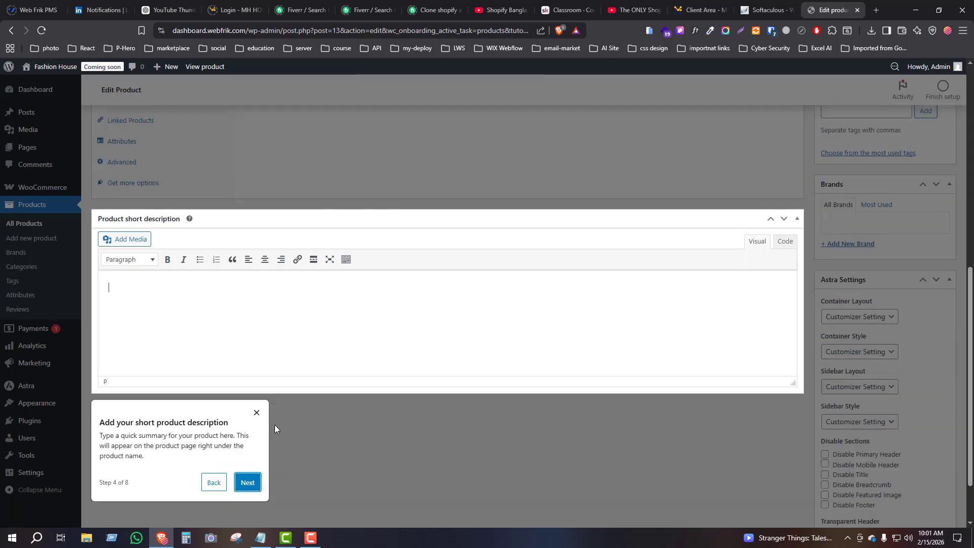
pyautogui.click(247, 482)
pyautogui.click(787, 333)
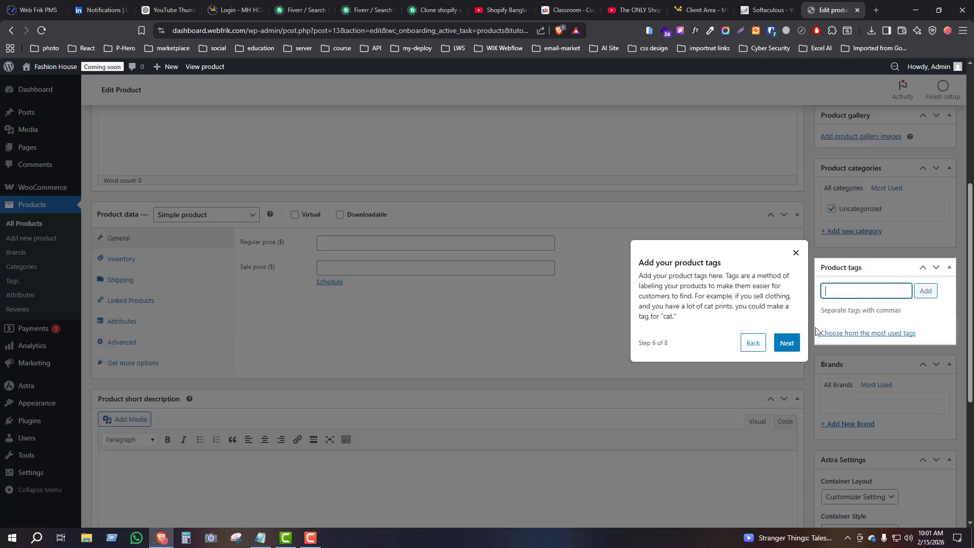
pyautogui.click(789, 335)
pyautogui.click(790, 335)
pyautogui.click(784, 250)
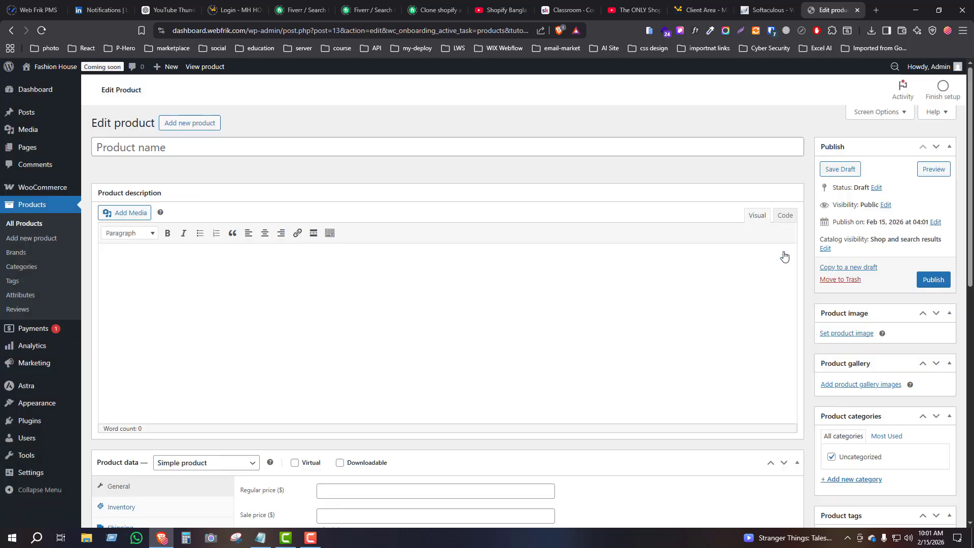
# Enter "Denim T-Shirt for Man" as the product name and copy that name
pyautogui.click(163, 147)
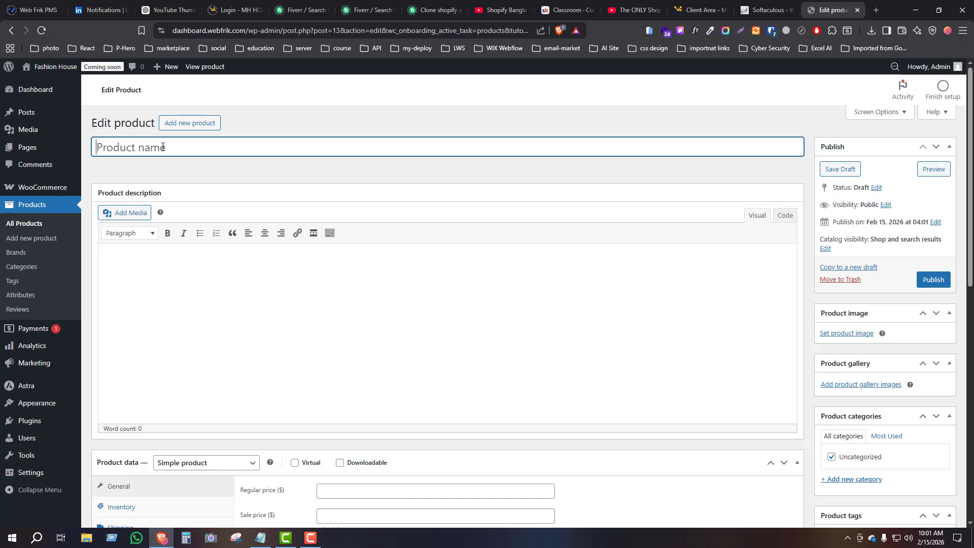
pyautogui.write('De')
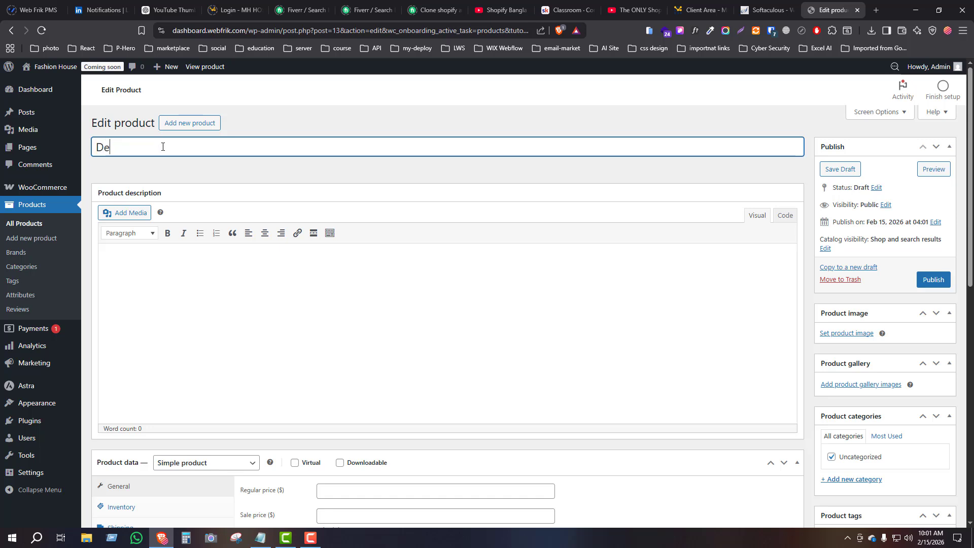
pyautogui.write('nim T')
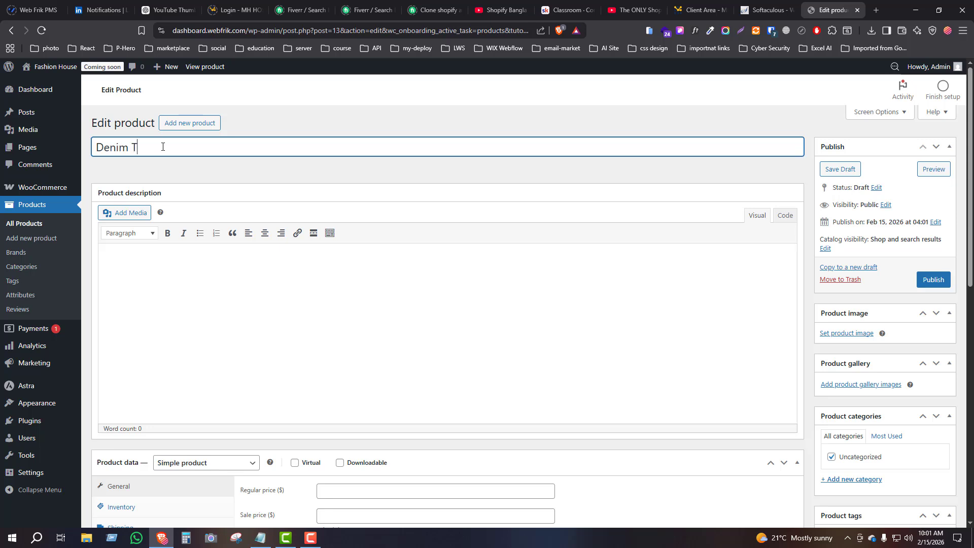
pyautogui.write('-Shirt for Man')
pyautogui.moveTo(214, 147); pyautogui.dragTo(56, 149)
pyautogui.hotkey('ctrl', 'c')
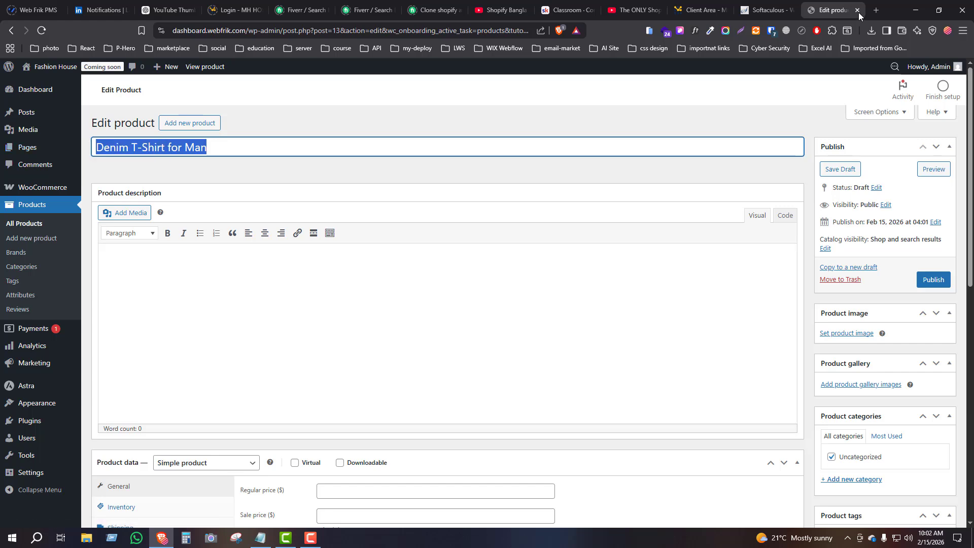
# Search the web in a new tab for the copied name and open H&M's regular-fit denim resort shirt page
pyautogui.click(876, 10)
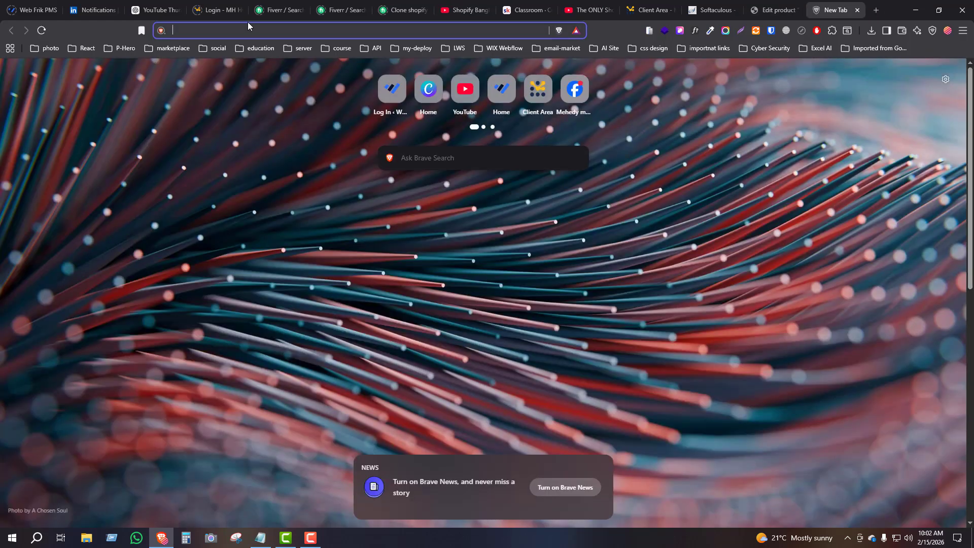
pyautogui.hotkey('ctrl', 'v')
pyautogui.press('Return')
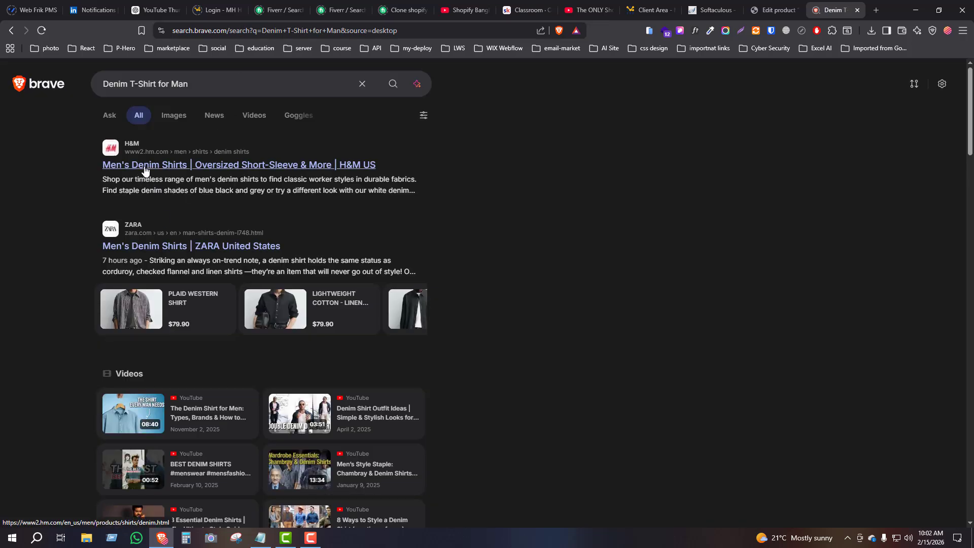
pyautogui.click(144, 166)
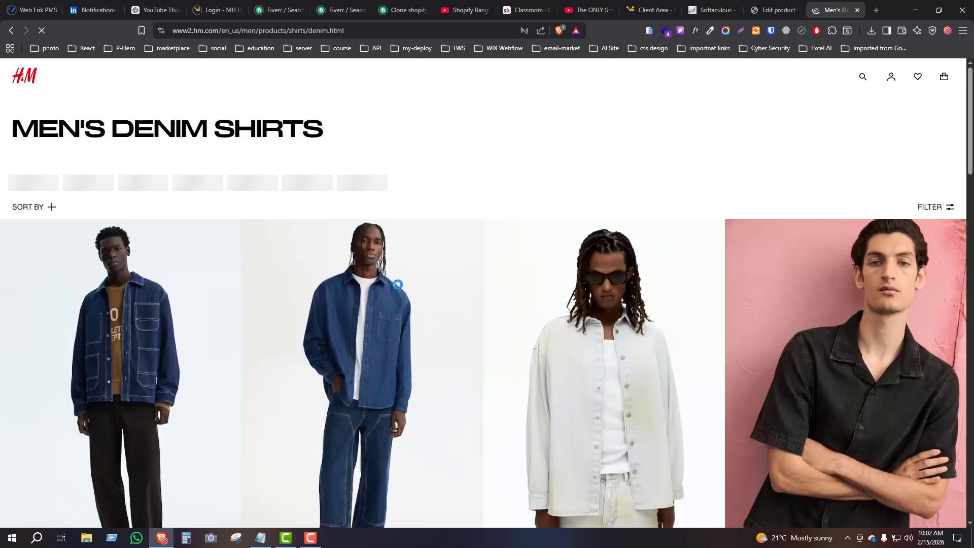
pyautogui.scroll(-5, 242, 259)
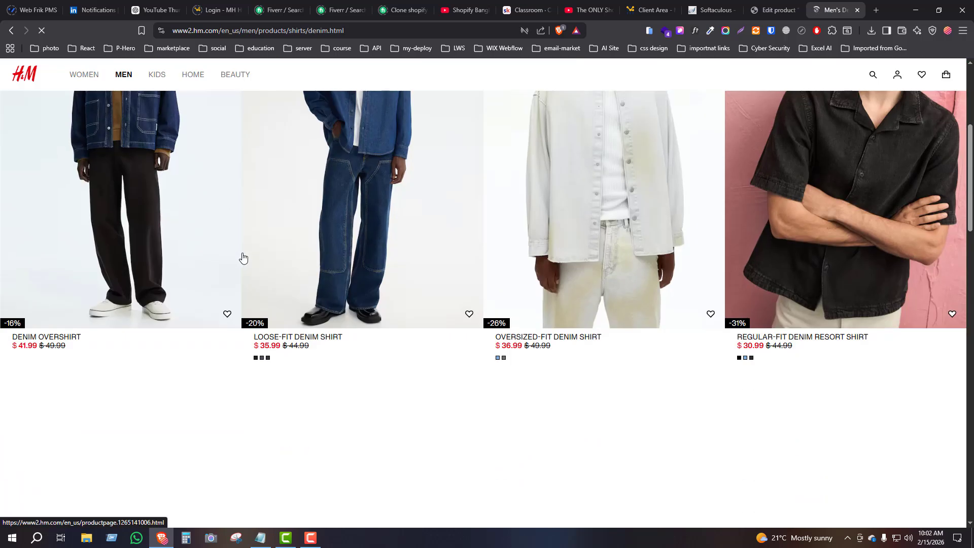
pyautogui.scroll(-3, 279, 313)
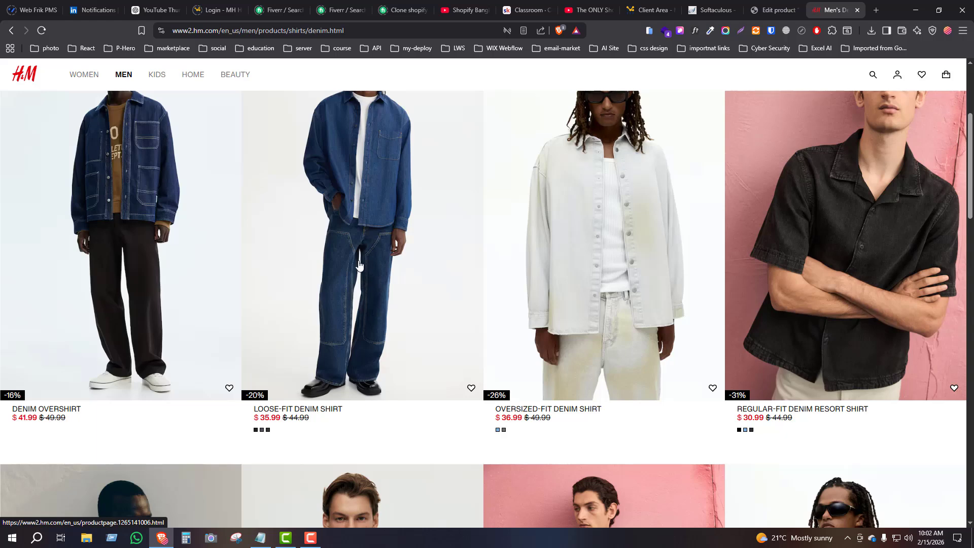
pyautogui.click(825, 244)
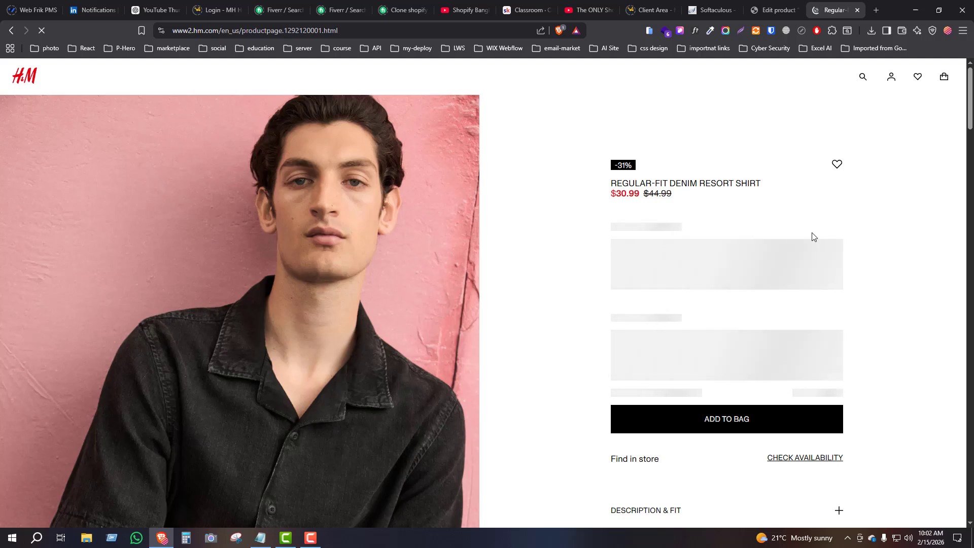
# Dismiss the location request, copy the H&M shirt's title, and replace the product name with "Regular-Fit Denim Resort Shirt"
pyautogui.moveTo(609, 204); pyautogui.dragTo(768, 210)
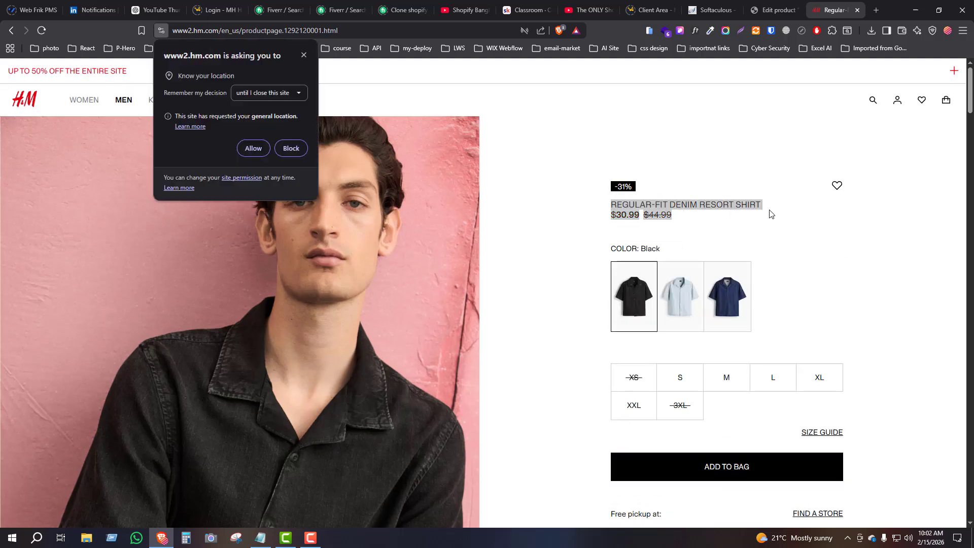
pyautogui.click(306, 54)
pyautogui.rightClick(682, 202)
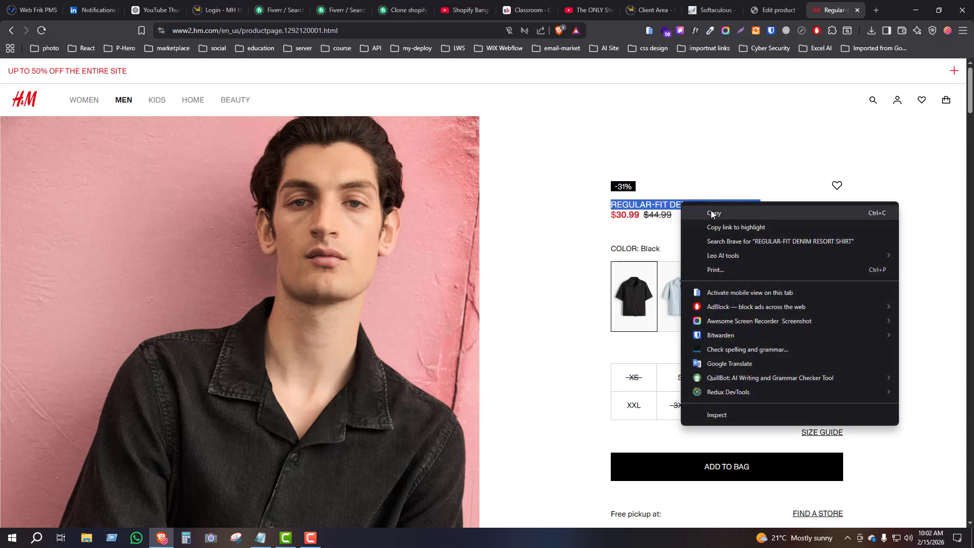
pyautogui.click(713, 212)
pyautogui.click(775, 10)
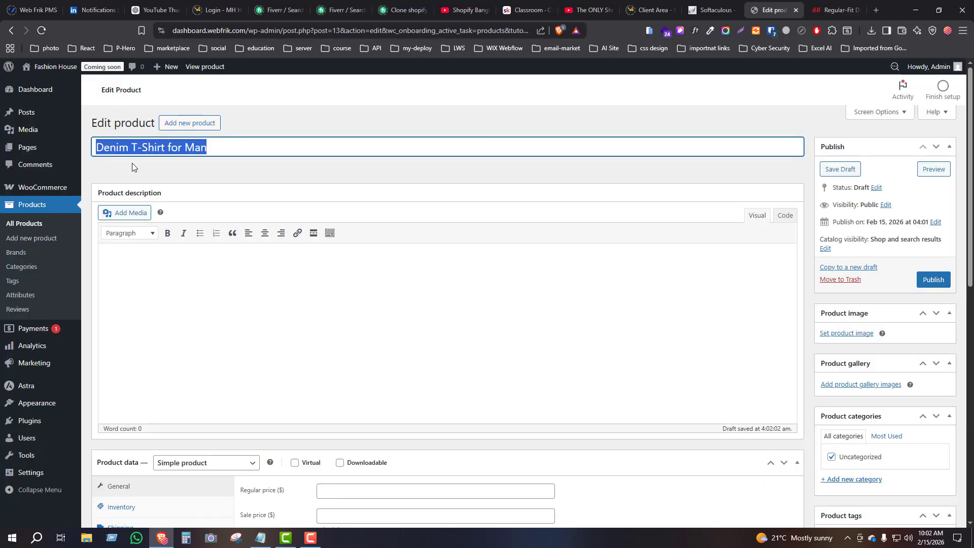
pyautogui.hotkey('ctrl', 'v')
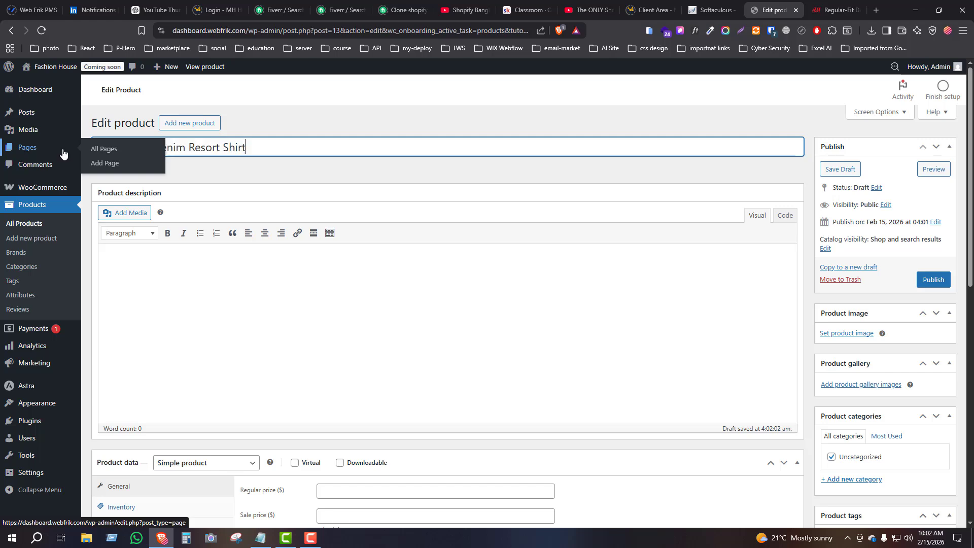
# Expand Description & Fit on the H&M shirt page and copy its text from the opening paragraph through the Quantity entry
pyautogui.click(831, 12)
pyautogui.scroll(-4, 631, 304)
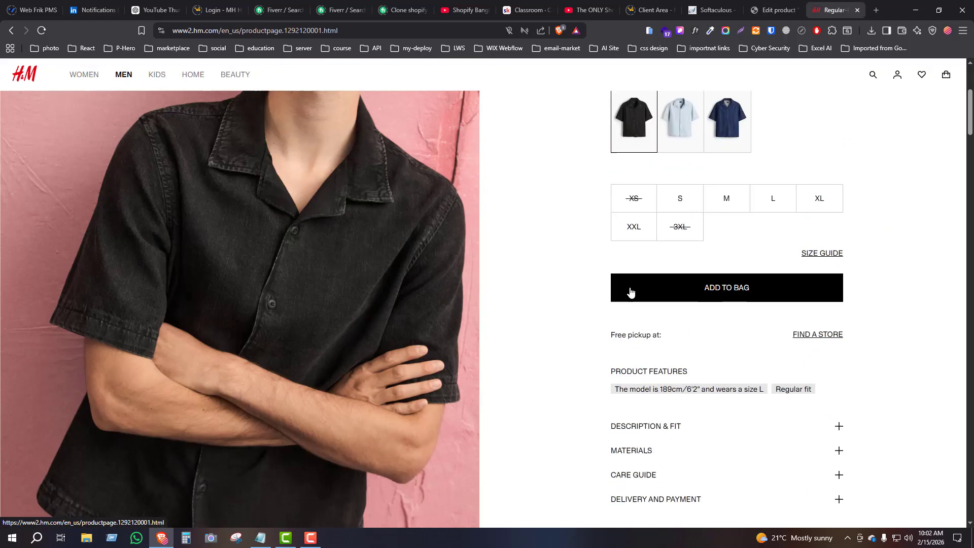
pyautogui.scroll(-3, 631, 316)
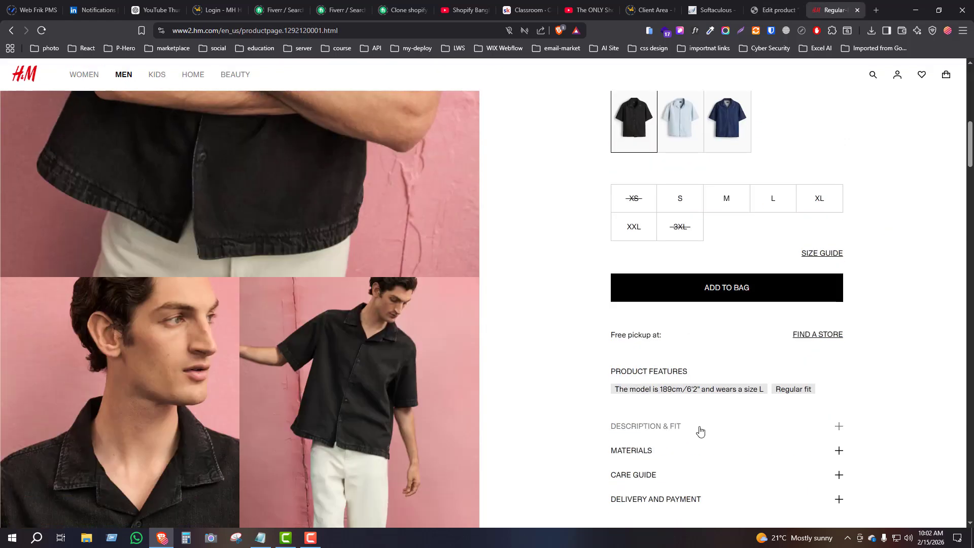
pyautogui.click(695, 427)
pyautogui.scroll(-3, 694, 424)
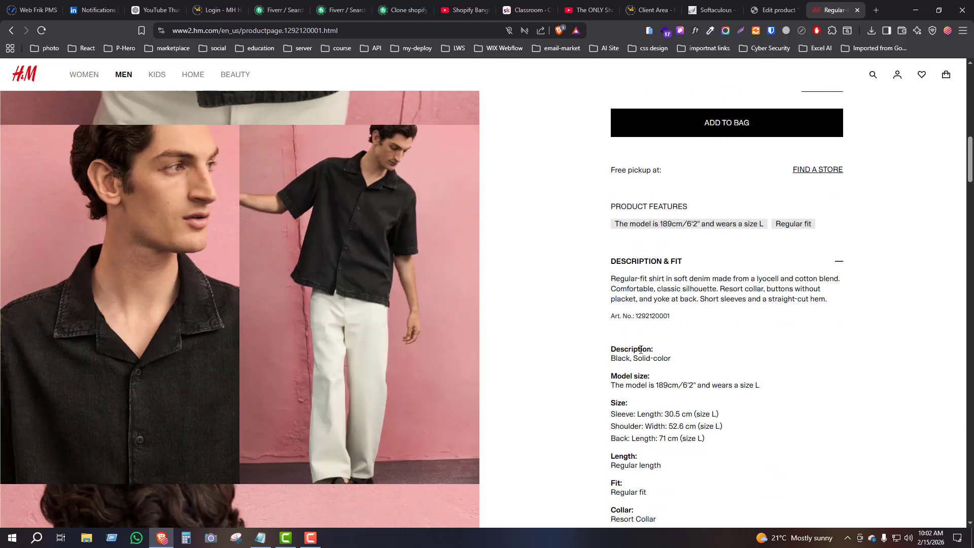
pyautogui.scroll(-3, 640, 350)
pyautogui.scroll(-2, 641, 411)
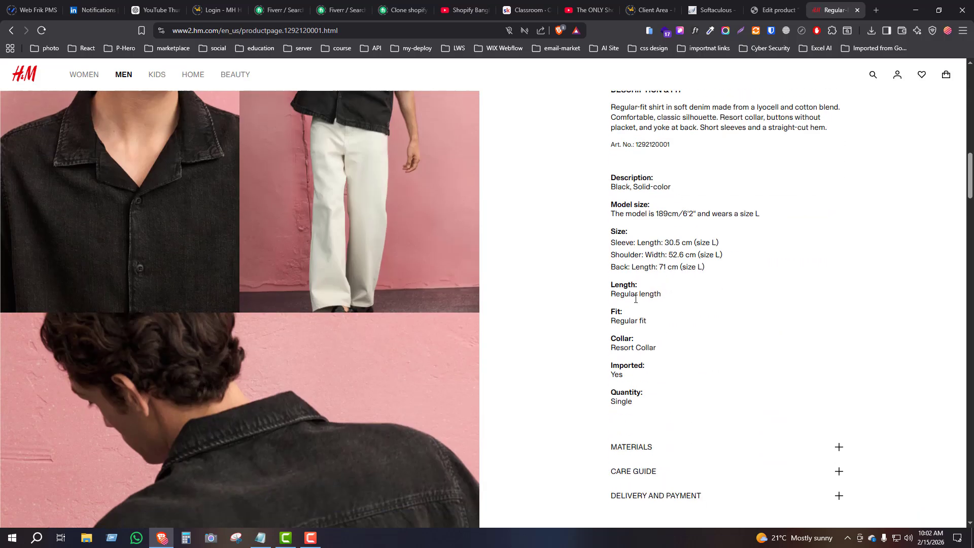
pyautogui.keyDown('shift'); pyautogui.click(637, 407); pyautogui.keyUp('shift')
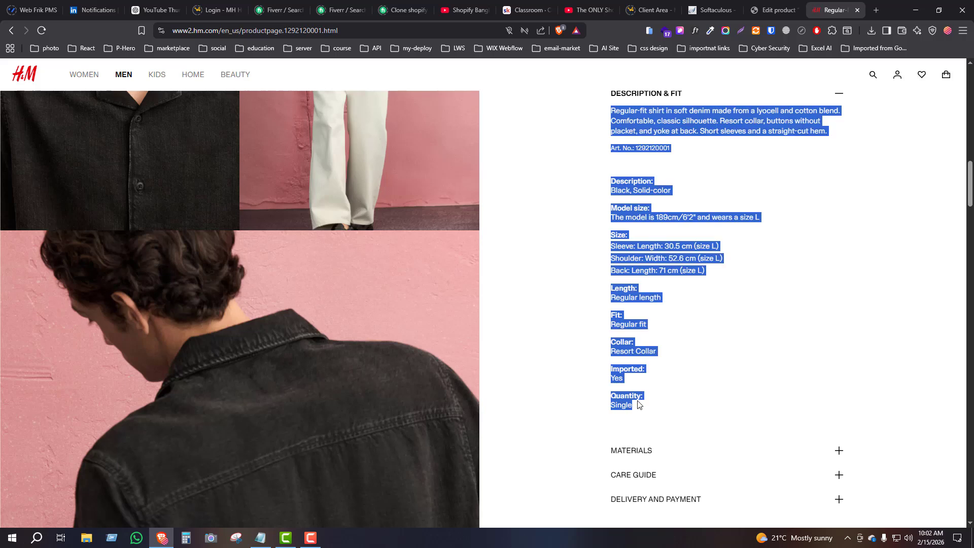
# Paste the copied H&M details into the product description of the Regular-Fit Denim Resort Shirt
pyautogui.click(774, 10)
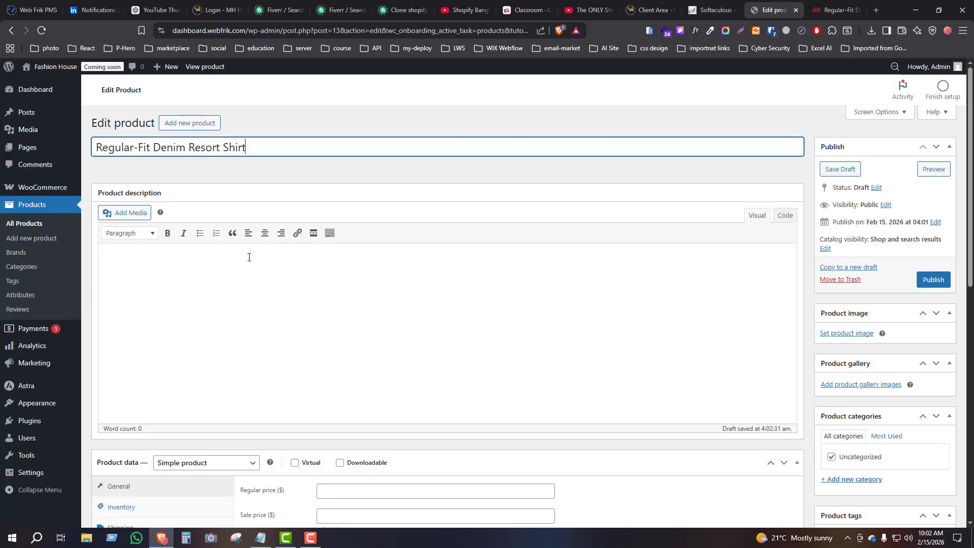
pyautogui.click(216, 261)
pyautogui.hotkey('ctrl', 'v')
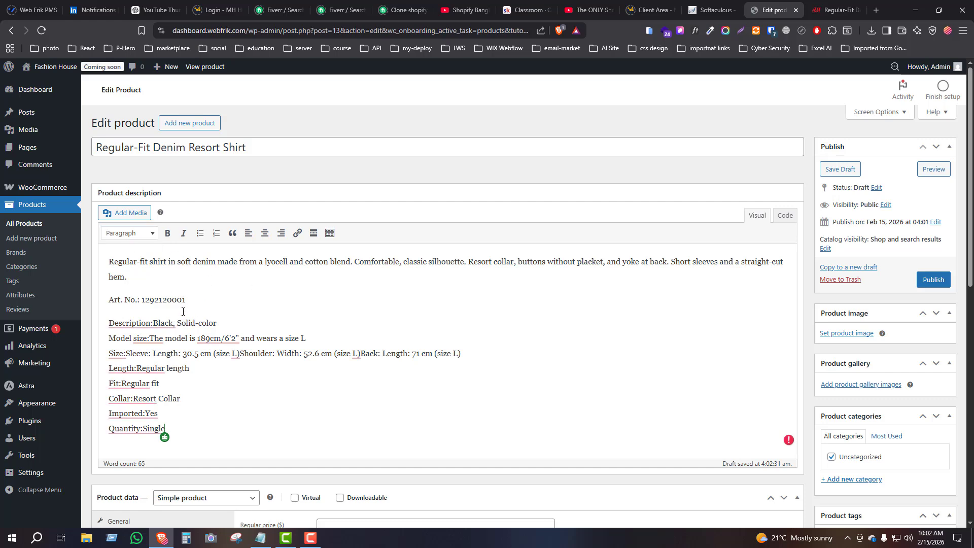
pyautogui.click(143, 301)
pyautogui.scroll(-2, 135, 283)
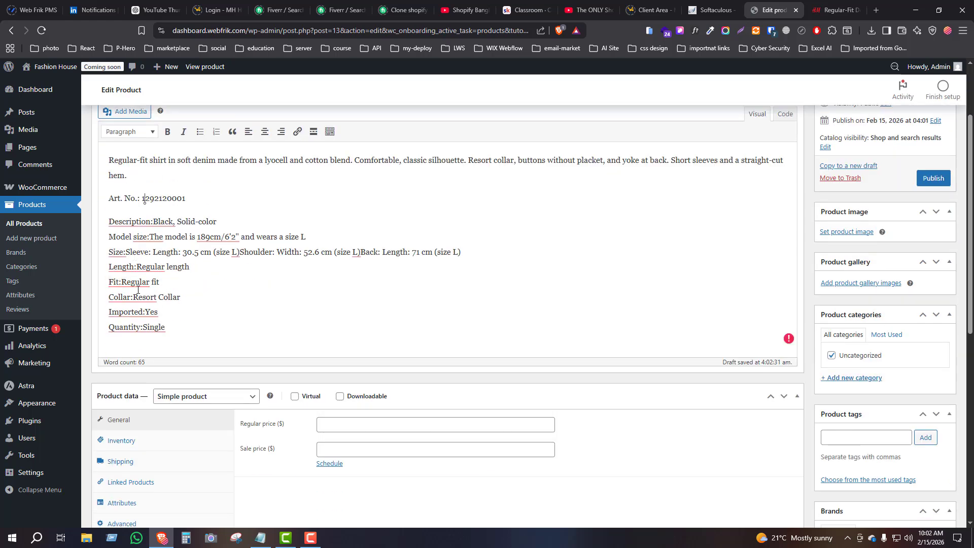
pyautogui.scroll(2, 198, 300)
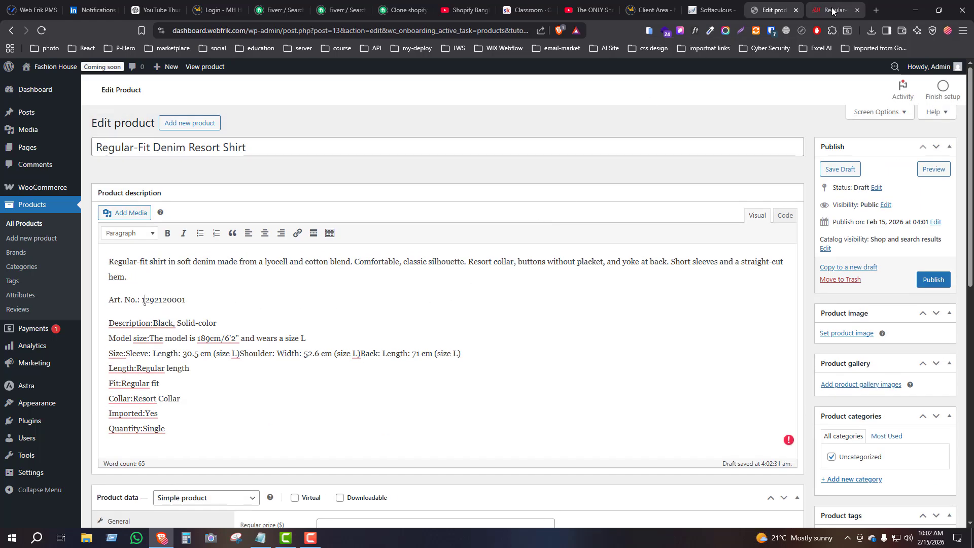
# Check the shirt's prices on the H&M page, then set the regular price to 44.99 and the sale price to 33.90
pyautogui.scroll(-2, 205, 312)
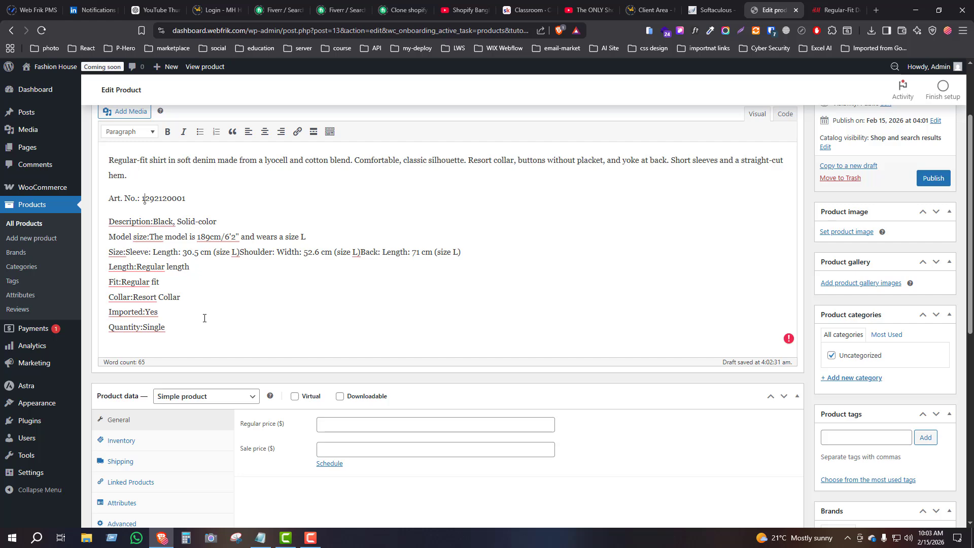
pyautogui.scroll(-3, 205, 317)
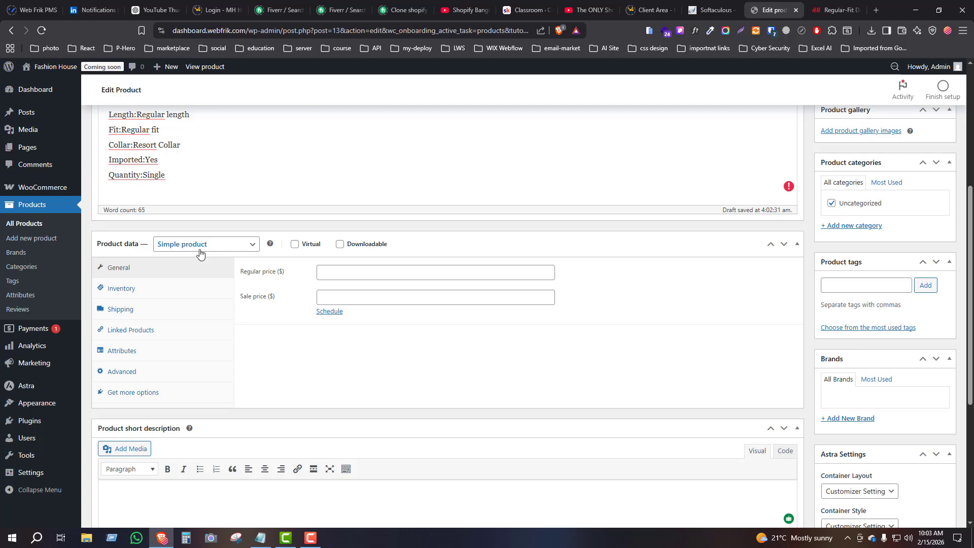
pyautogui.click(349, 274)
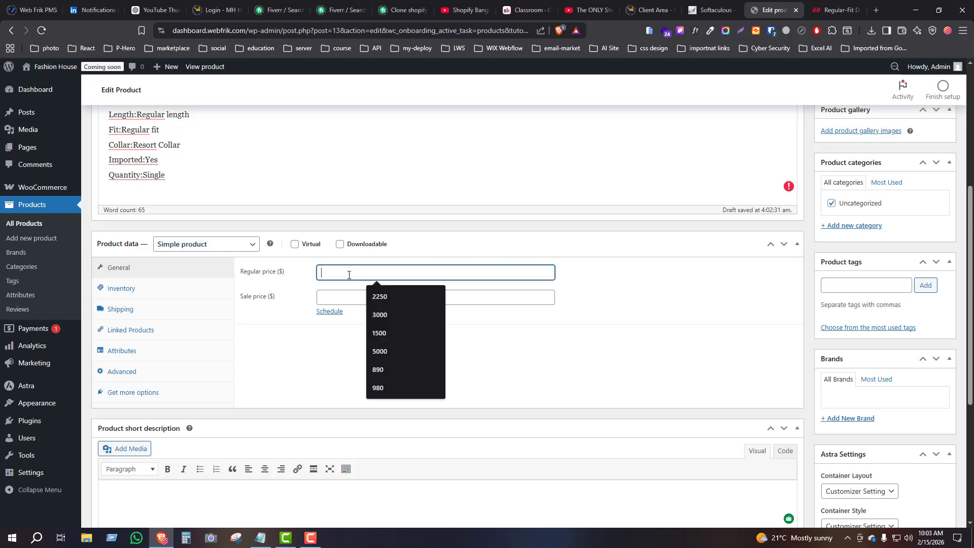
pyautogui.click(833, 10)
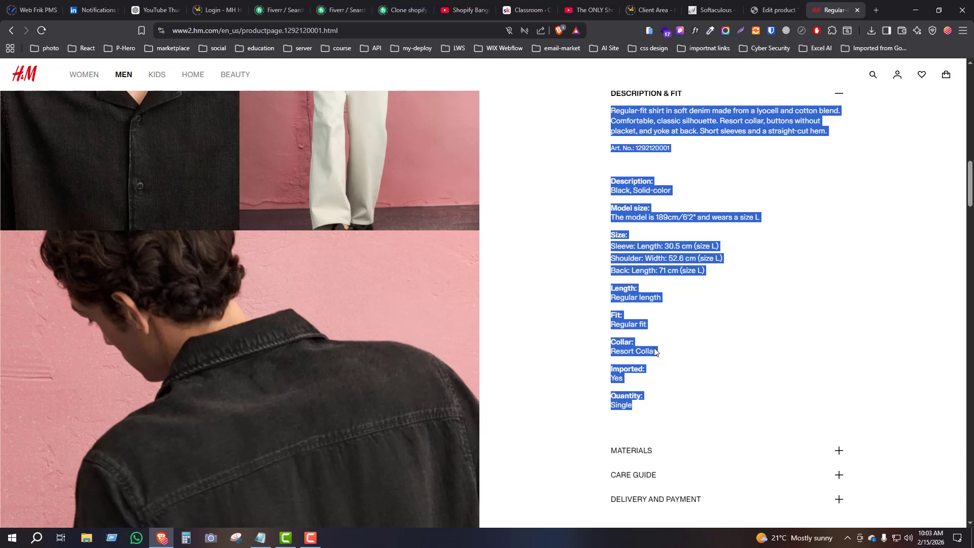
pyautogui.scroll(10, 654, 325)
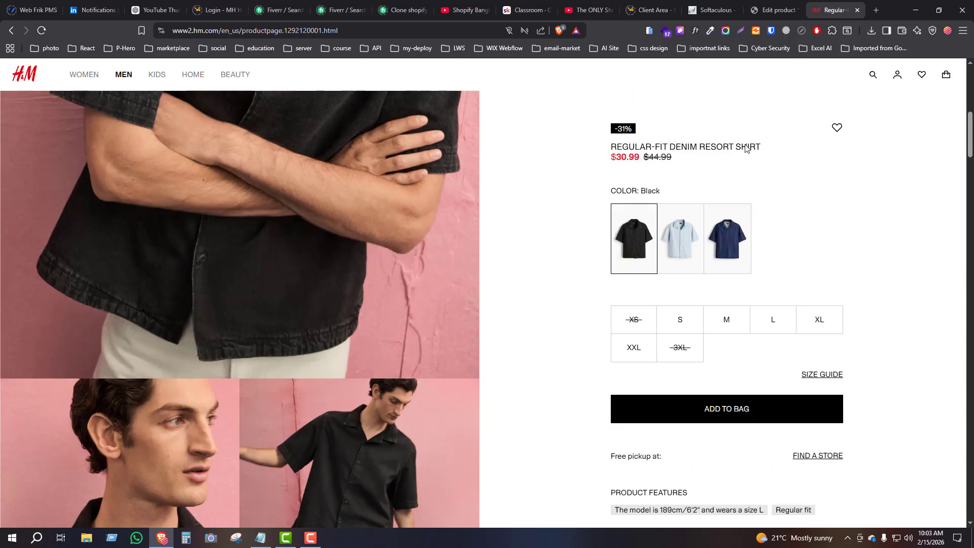
pyautogui.click(772, 11)
pyautogui.write('44')
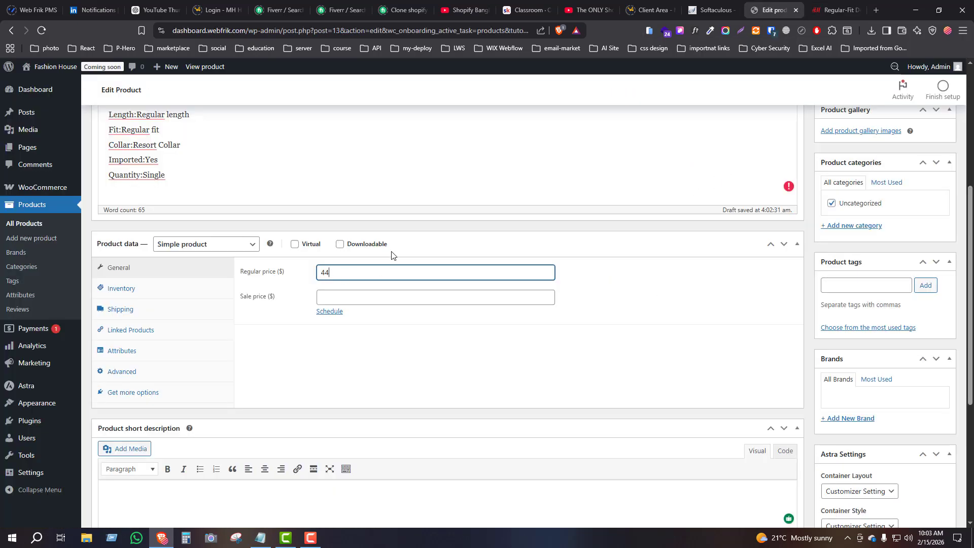
pyautogui.write('.99')
pyautogui.click(380, 294)
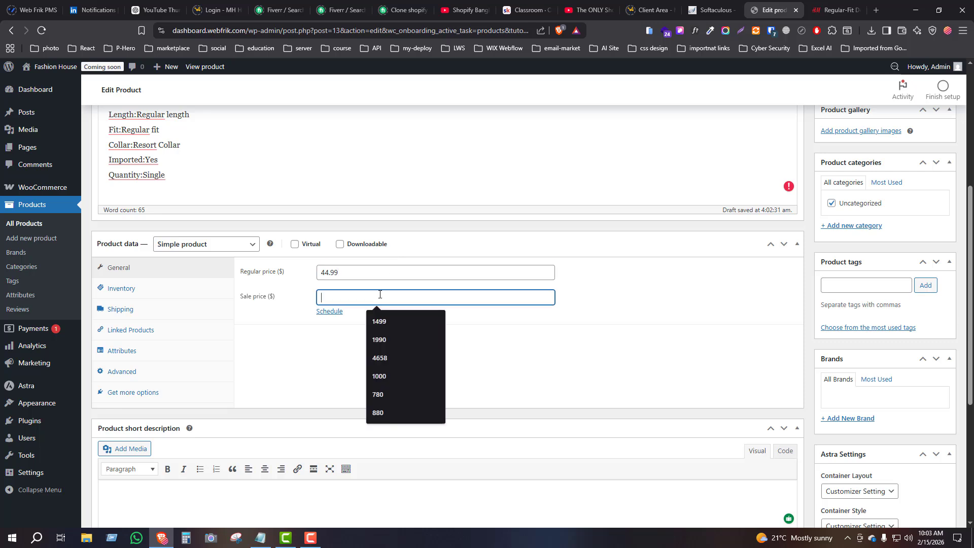
pyautogui.write('33.90')
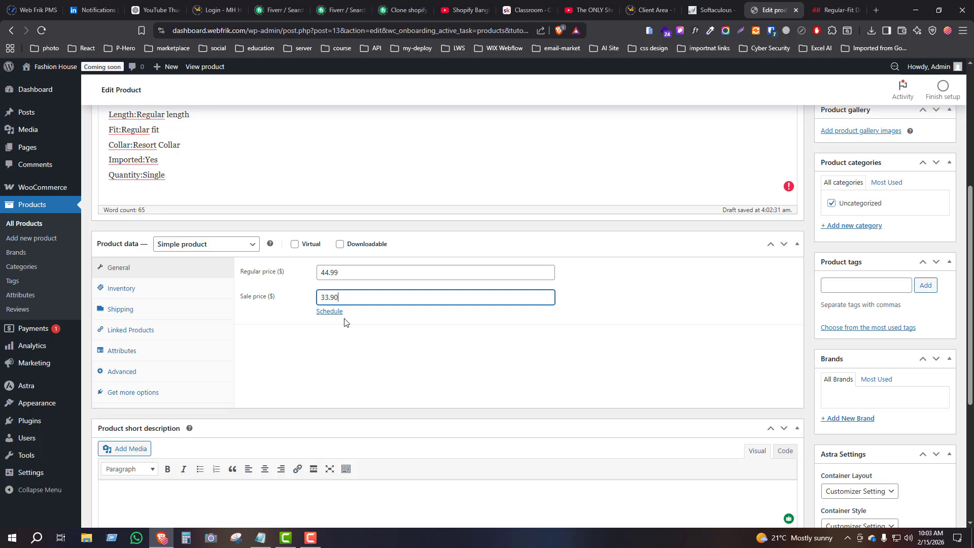
# Set the product's SKU to MB001 in the inventory data
pyautogui.click(137, 293)
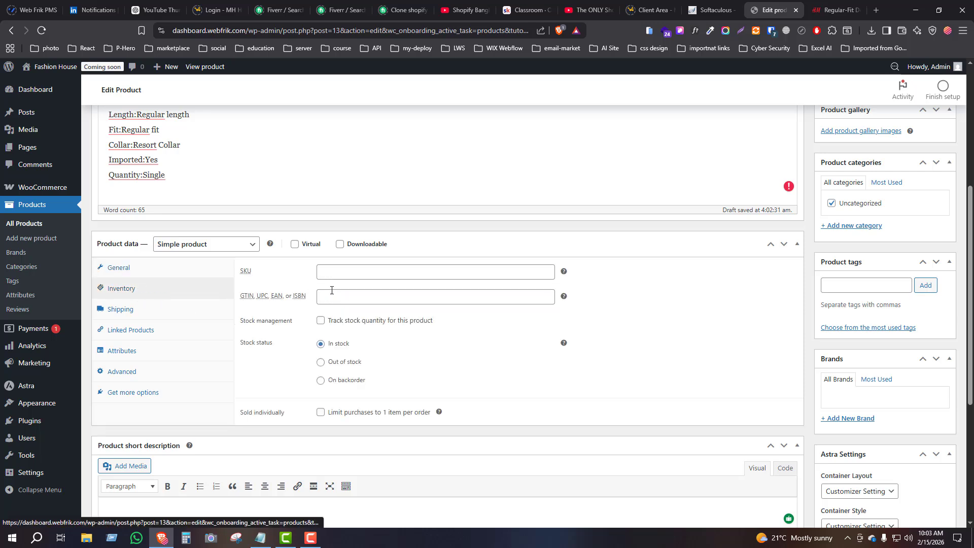
pyautogui.click(343, 269)
pyautogui.click(382, 296)
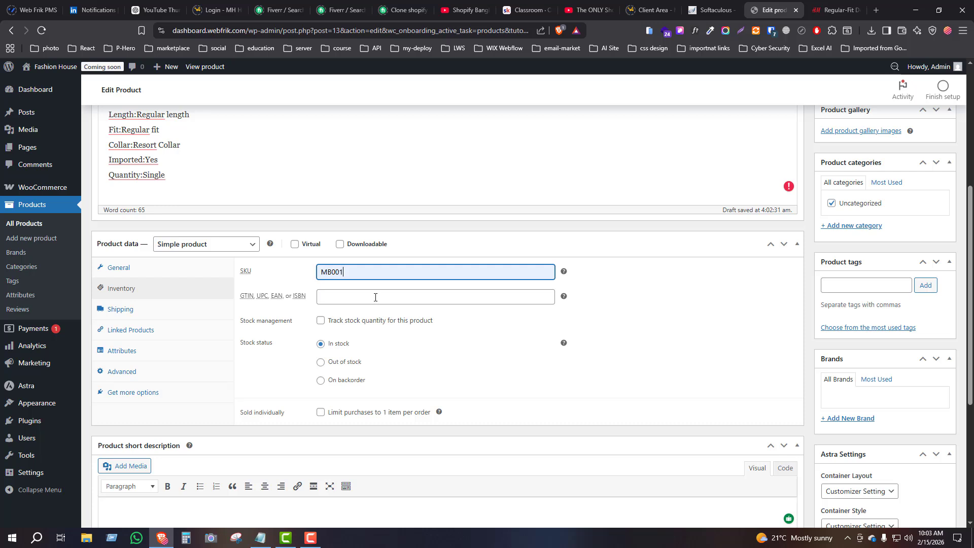
pyautogui.click(321, 325)
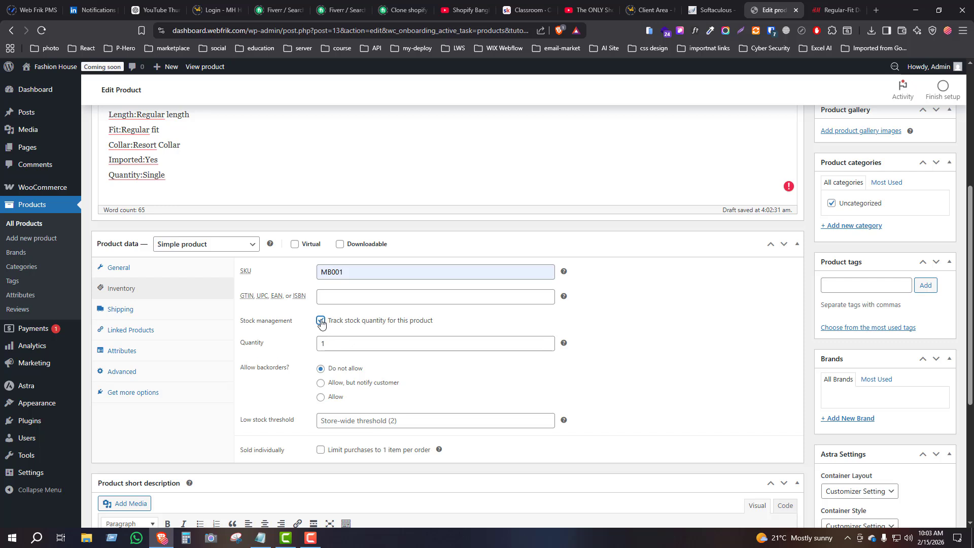
pyautogui.click(321, 325)
pyautogui.click(321, 325)
pyautogui.click(321, 326)
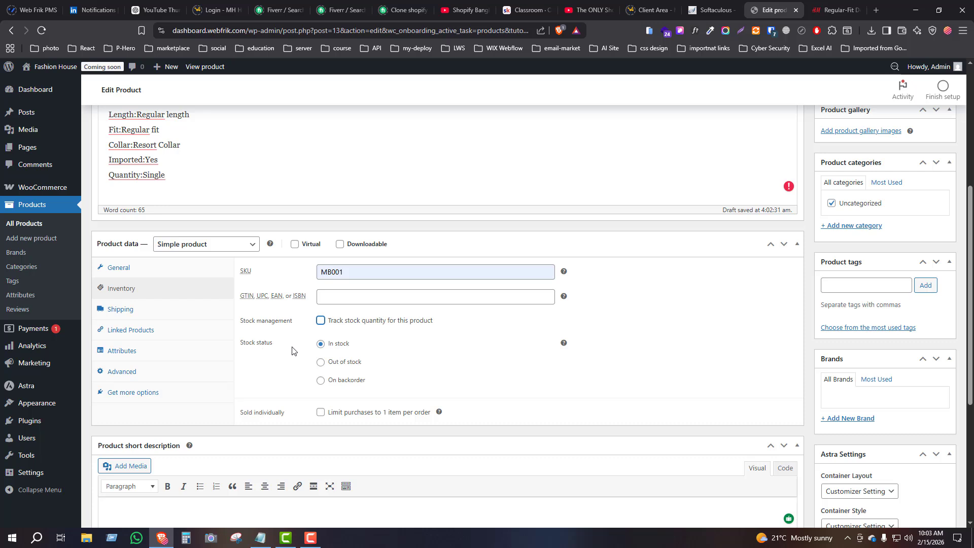
pyautogui.click(322, 365)
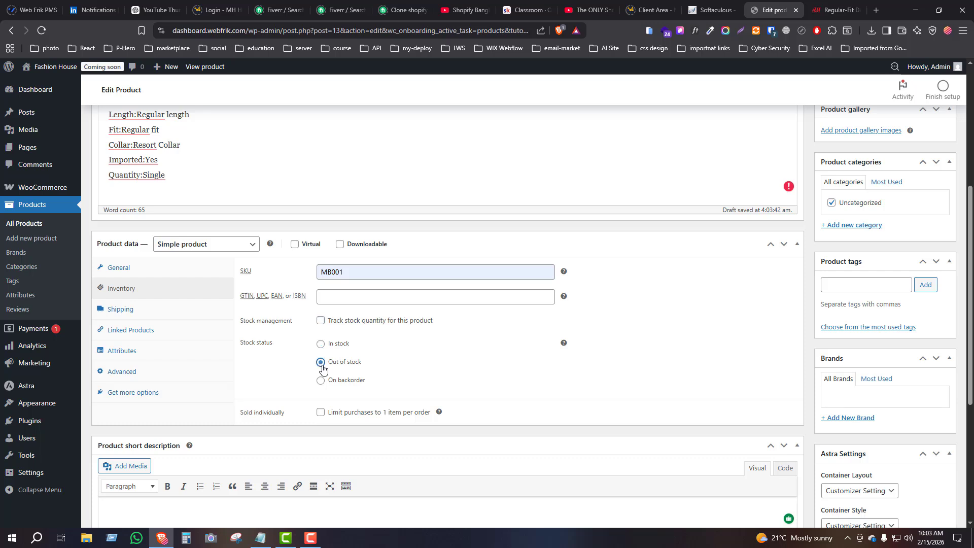
pyautogui.click(321, 344)
# Enable stock quantity tracking for the shirt and set its quantity to 100
pyautogui.click(322, 323)
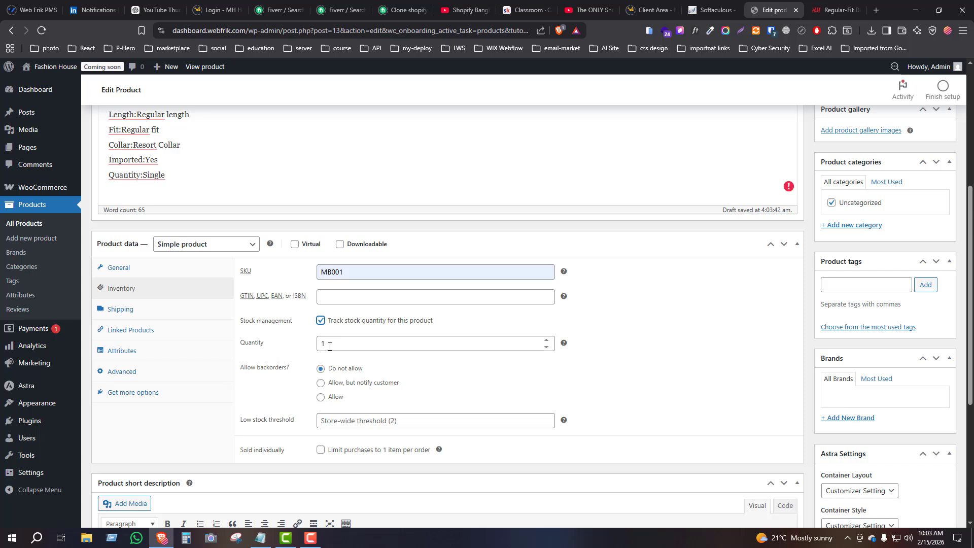
pyautogui.click(327, 344)
pyautogui.moveTo(326, 345); pyautogui.dragTo(309, 342)
pyautogui.write('100')
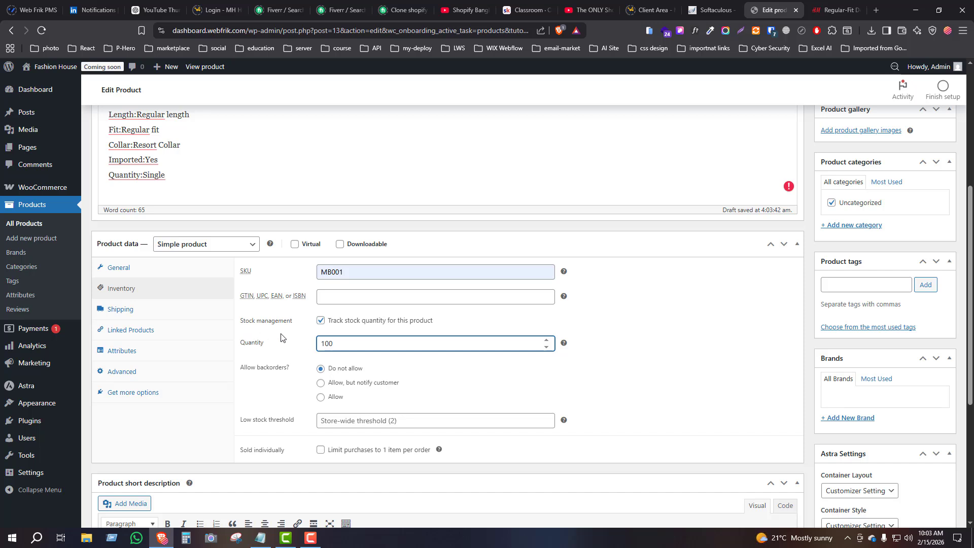
# Open the product's shipping data and examine the Delivery and Payment information on the H&M shirt page
pyautogui.scroll(-1, 224, 350)
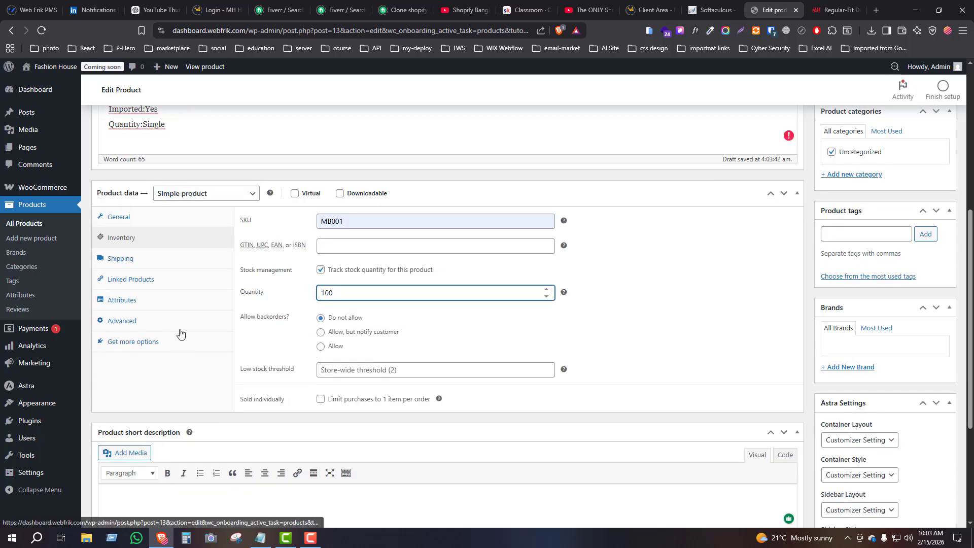
pyautogui.click(130, 262)
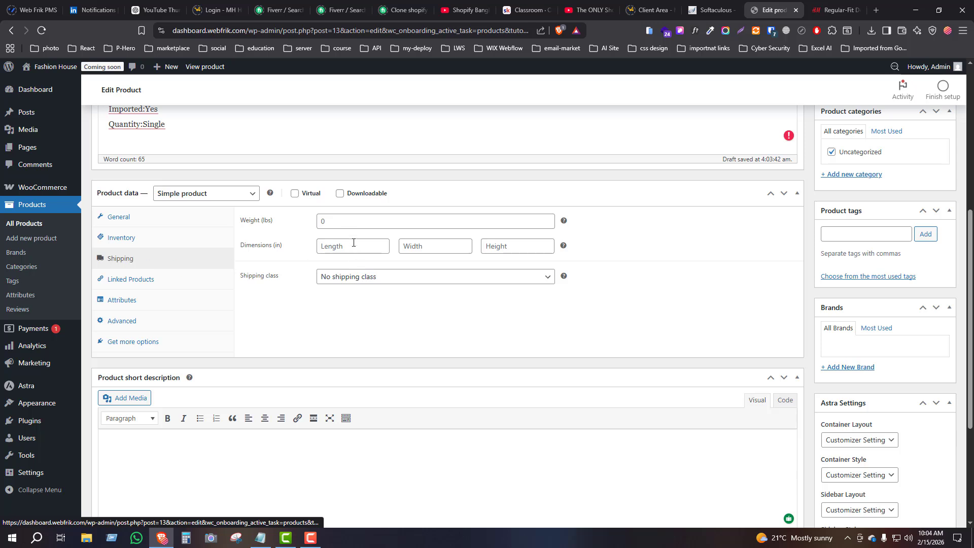
pyautogui.click(331, 222)
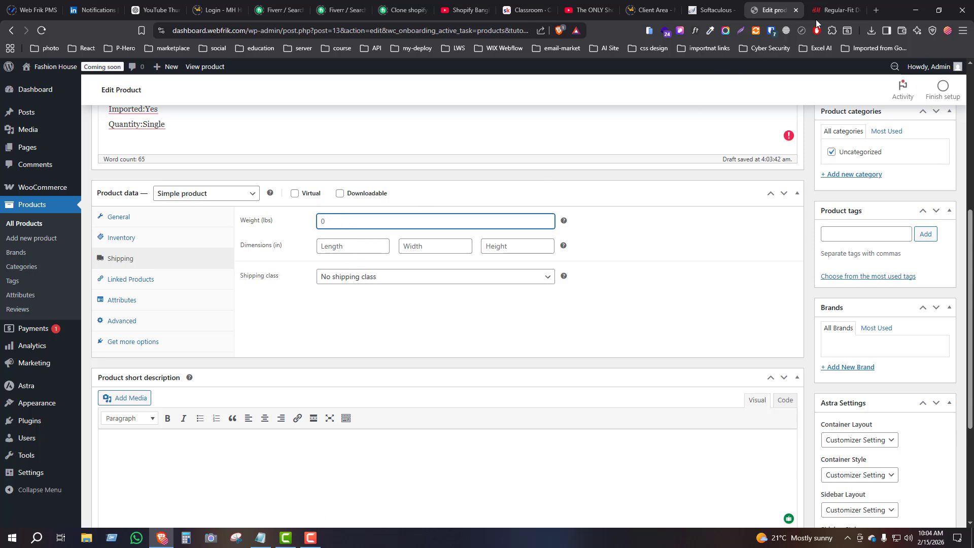
pyautogui.click(837, 10)
pyautogui.scroll(-4, 659, 264)
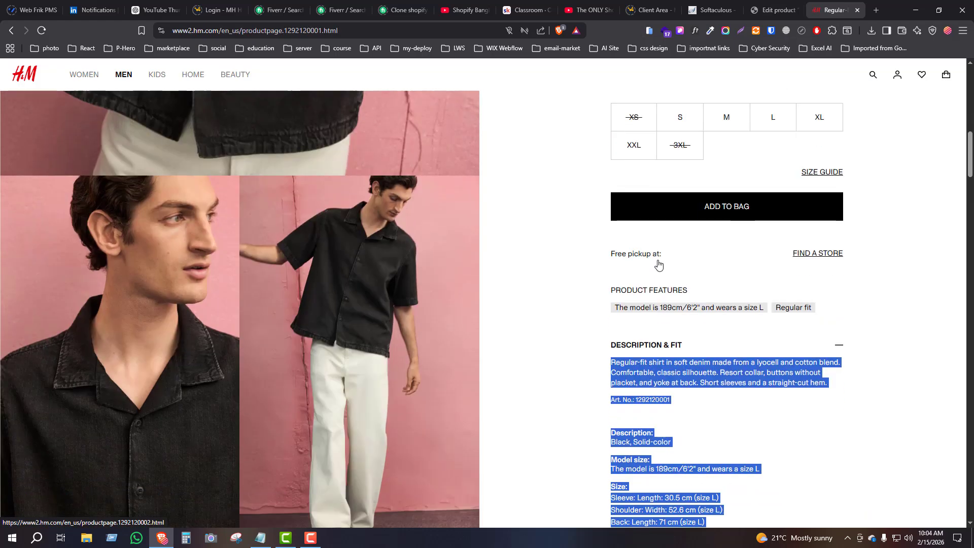
pyautogui.scroll(-5, 659, 264)
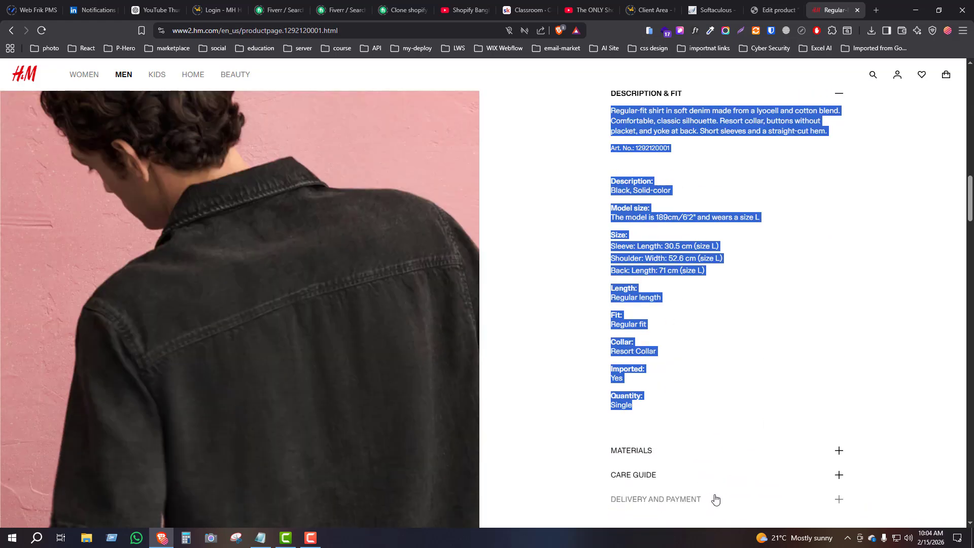
pyautogui.click(715, 500)
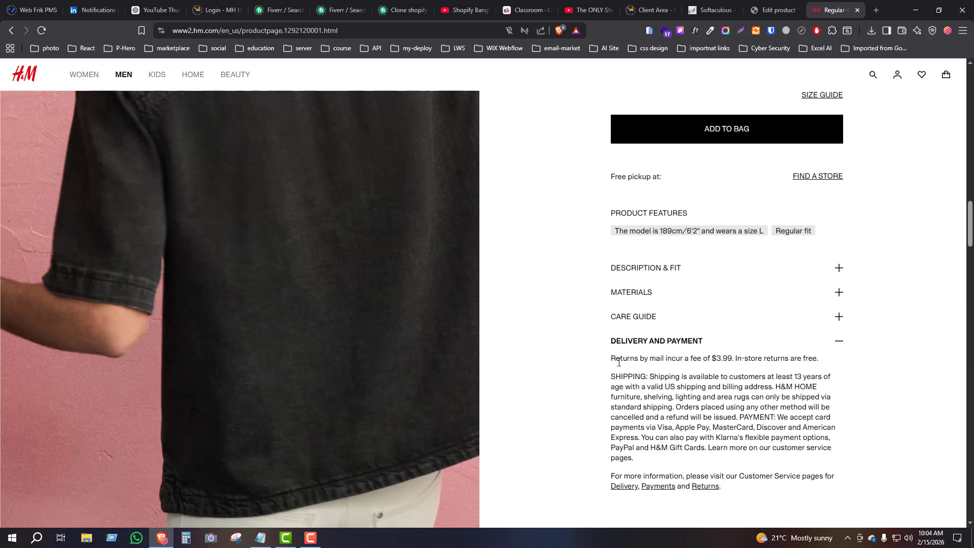
pyautogui.scroll(-1, 658, 415)
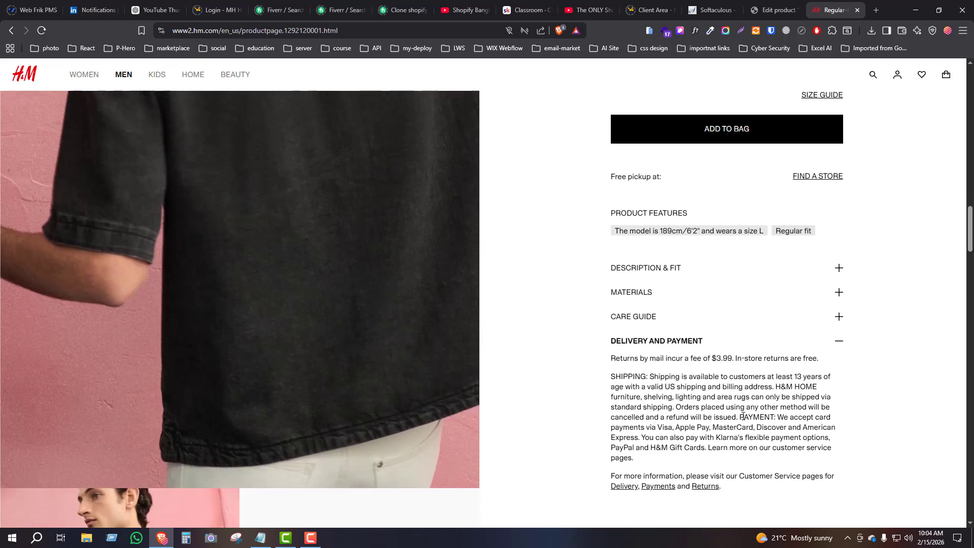
pyautogui.moveTo(739, 388); pyautogui.dragTo(770, 388)
pyautogui.click(800, 388)
pyautogui.moveTo(659, 388); pyautogui.dragTo(692, 400)
pyautogui.scroll(-4, 682, 399)
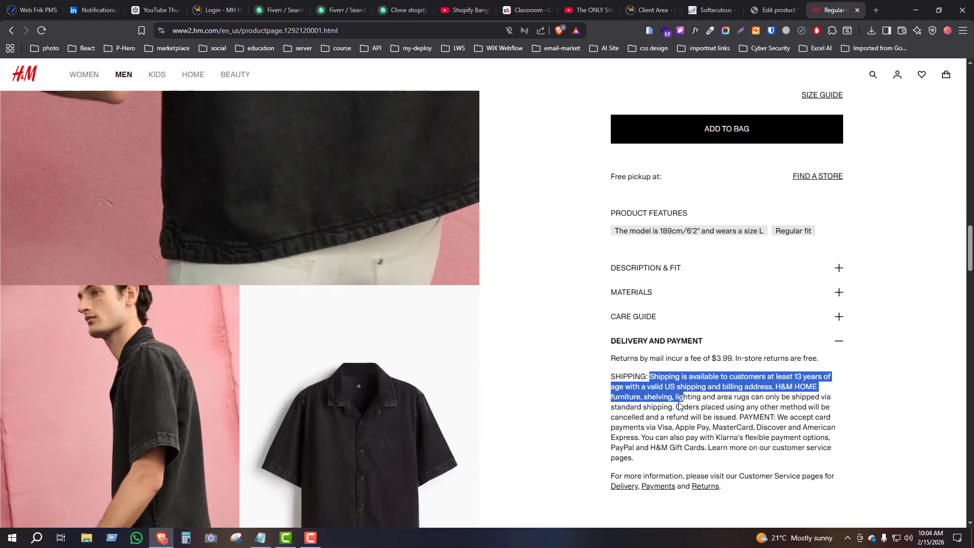
pyautogui.scroll(1, 558, 299)
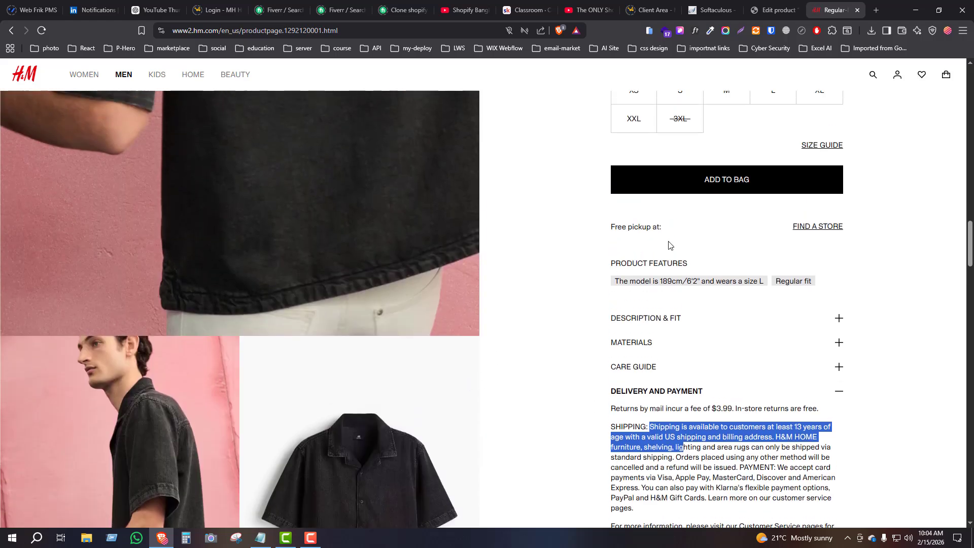
# Set the product's shipping weight to 1 lbs and keep the shipping class at No shipping class
pyautogui.click(766, 10)
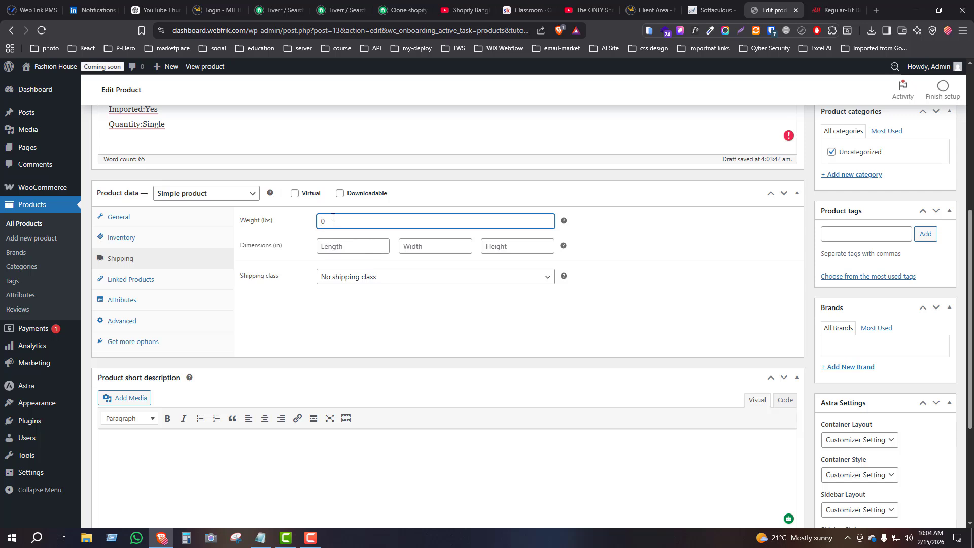
pyautogui.click(354, 247)
pyautogui.click(349, 277)
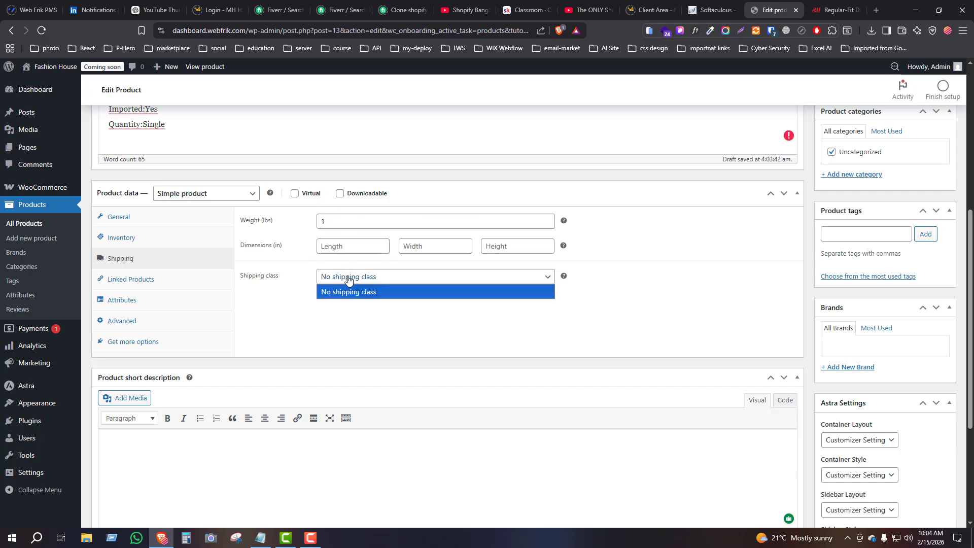
pyautogui.click(334, 309)
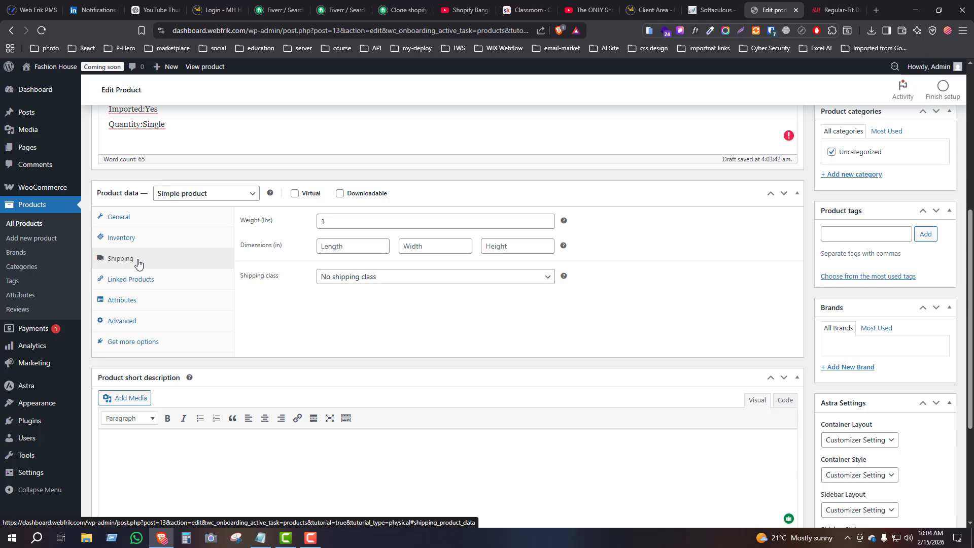
# Review the product's linked products, attributes and advanced settings
pyautogui.click(120, 286)
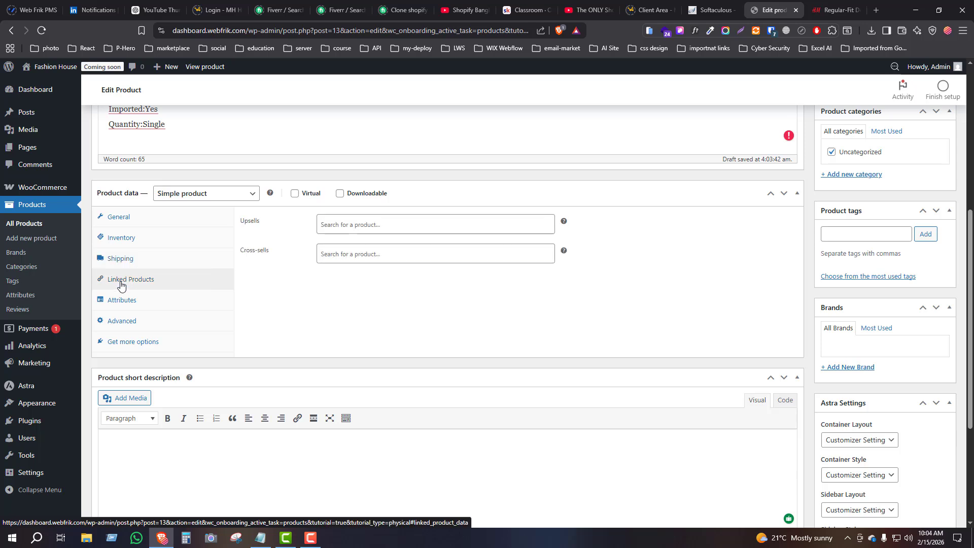
pyautogui.click(337, 225)
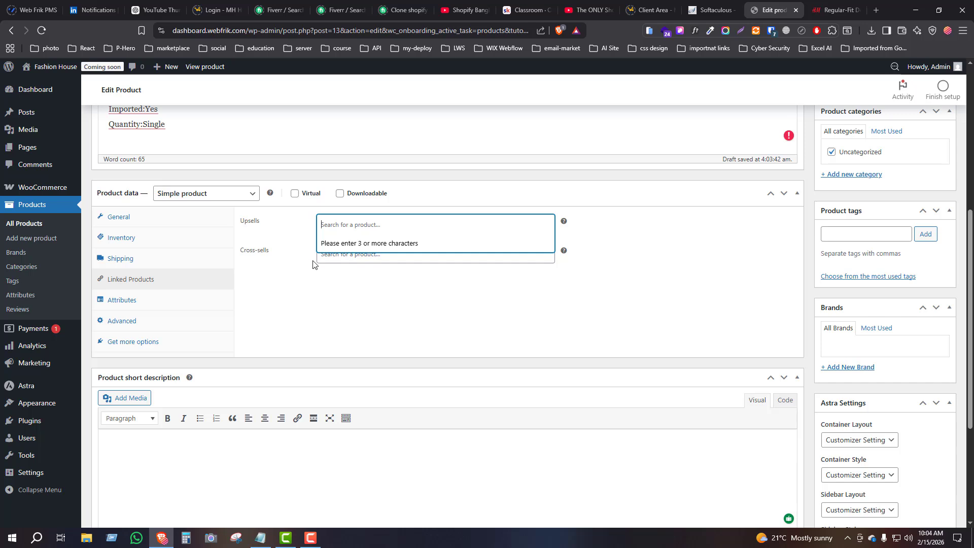
pyautogui.click(327, 285)
pyautogui.click(343, 222)
pyautogui.click(131, 303)
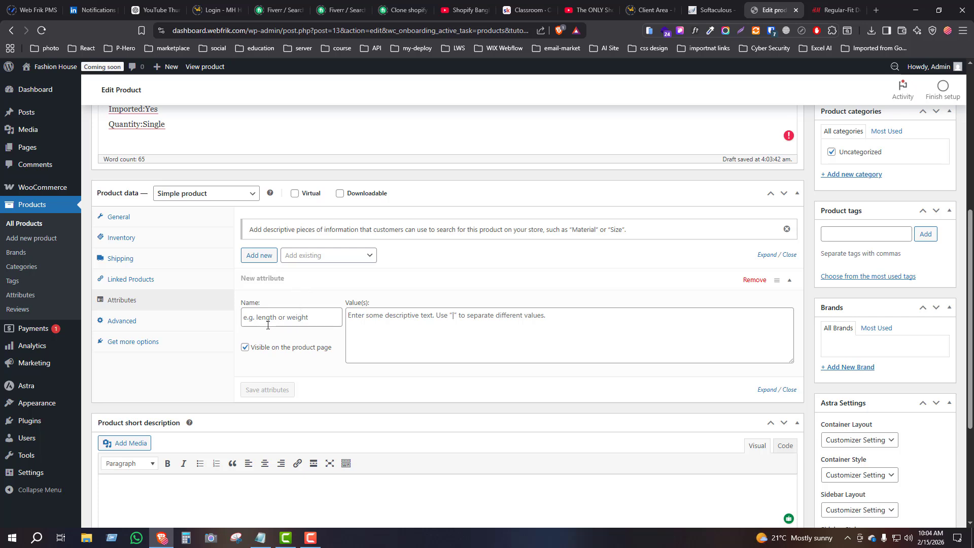
pyautogui.click(121, 322)
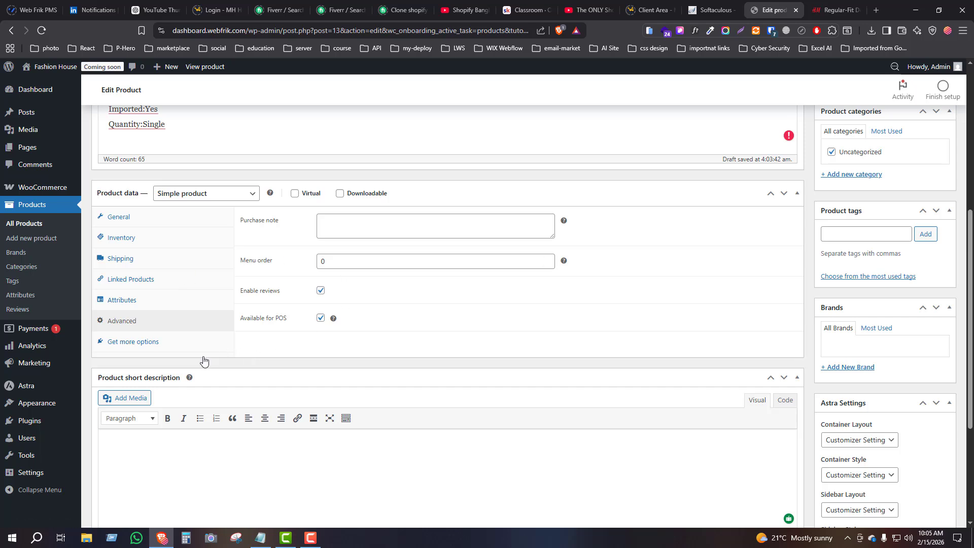
# Fill the product short description with the two weight-calculation paragraphs copied from the Materials section of the H&M shirt page
pyautogui.scroll(-2, 173, 358)
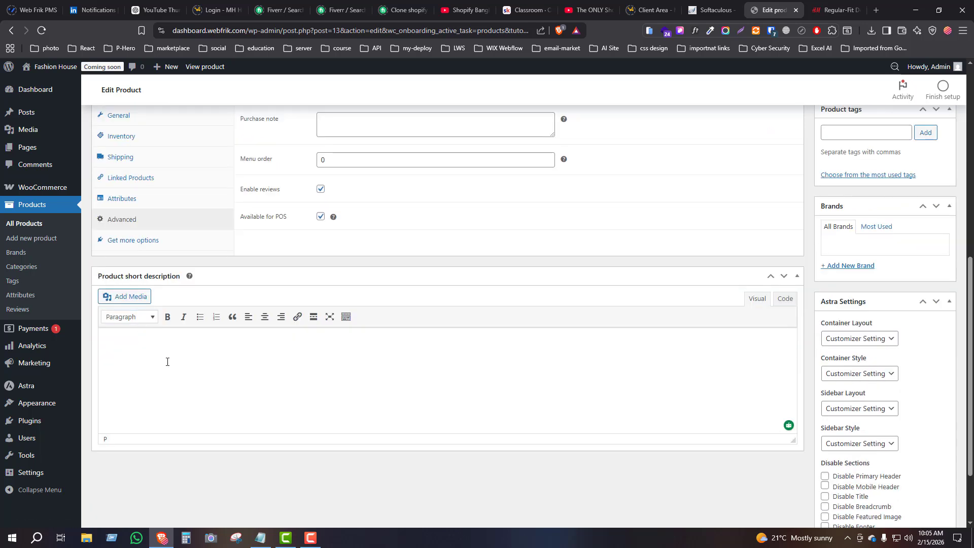
pyautogui.click(167, 361)
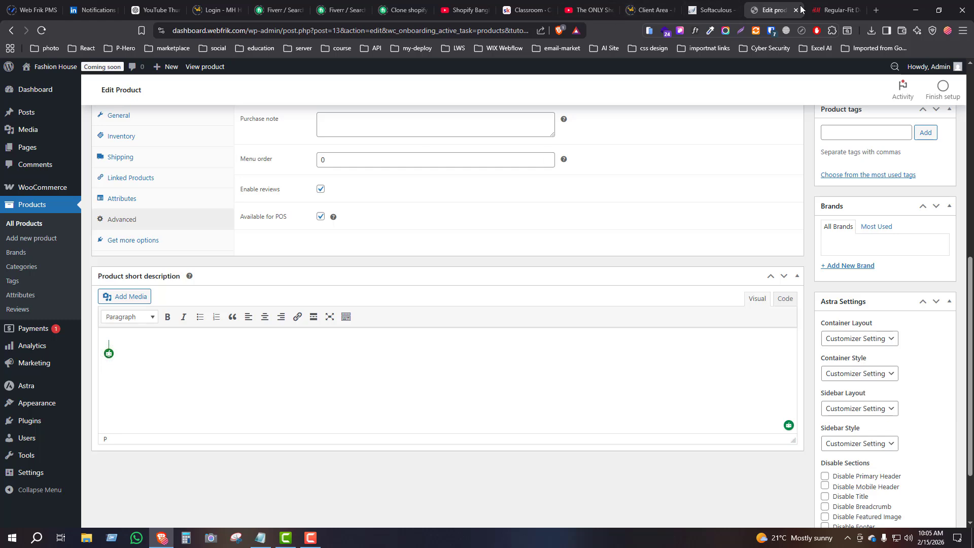
pyautogui.click(835, 10)
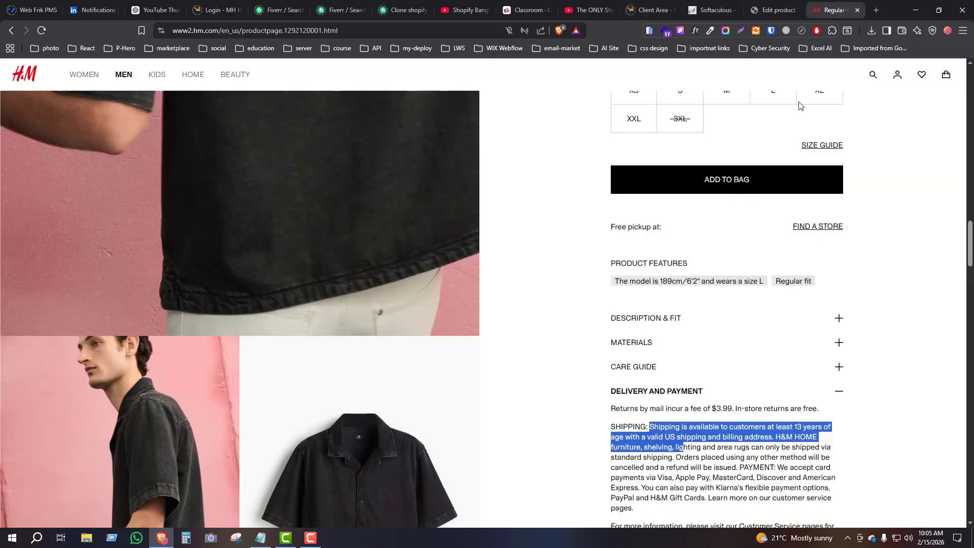
pyautogui.click(657, 347)
pyautogui.scroll(-1, 634, 335)
pyautogui.moveTo(611, 308); pyautogui.dragTo(755, 352)
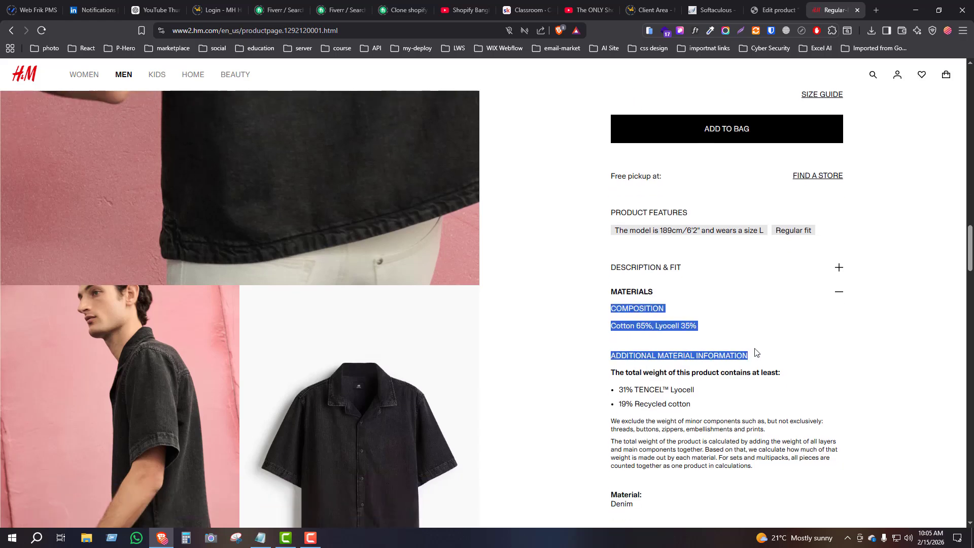
pyautogui.click(699, 417)
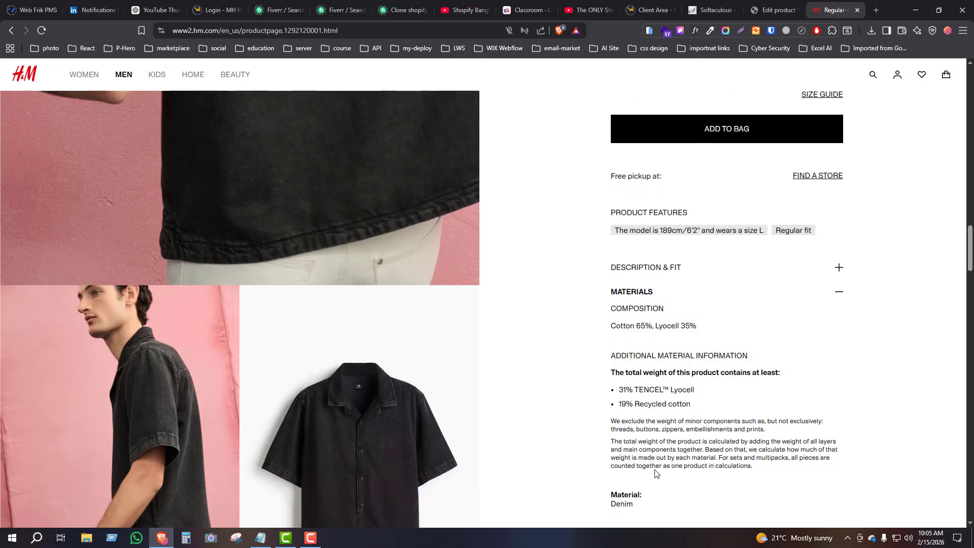
pyautogui.moveTo(611, 318)
pyautogui.mouseDown()
pyautogui.moveTo(719, 355)
pyautogui.moveTo(613, 317)
pyautogui.moveTo(626, 323)
pyautogui.mouseUp()
pyautogui.moveTo(764, 466); pyautogui.dragTo(608, 419)
pyautogui.hotkey('ctrl', 'c')
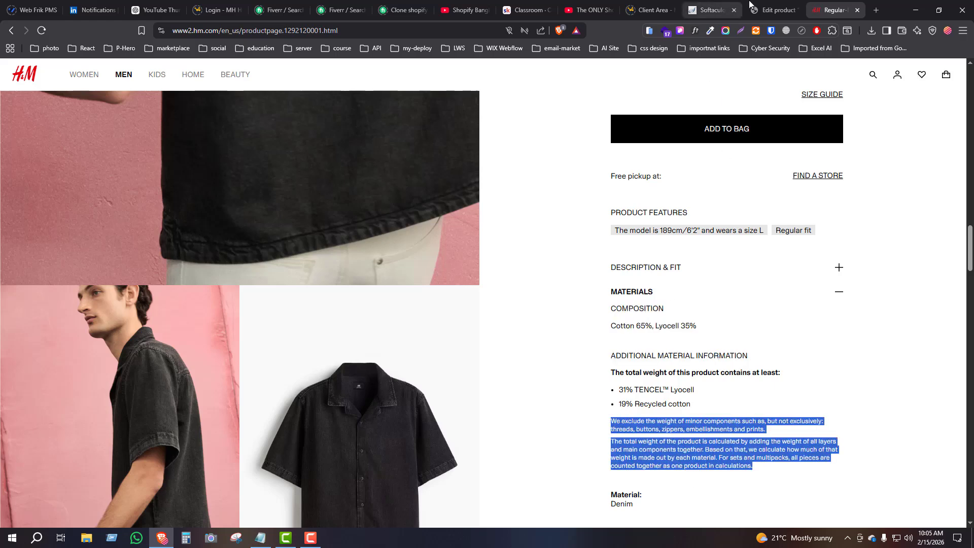
pyautogui.click(775, 10)
pyautogui.hotkey('ctrl', 'v')
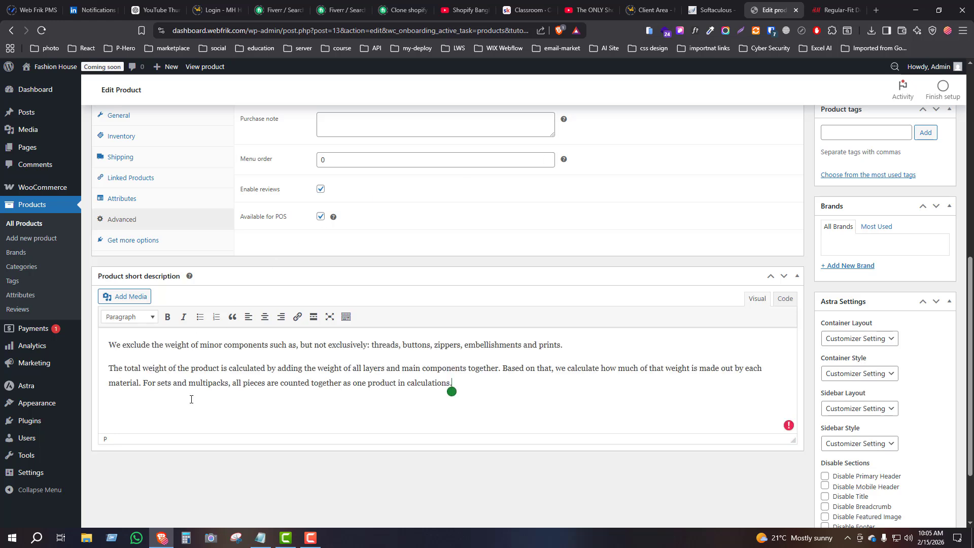
# Add a new brand named Denim to the product
pyautogui.scroll(-2, 198, 447)
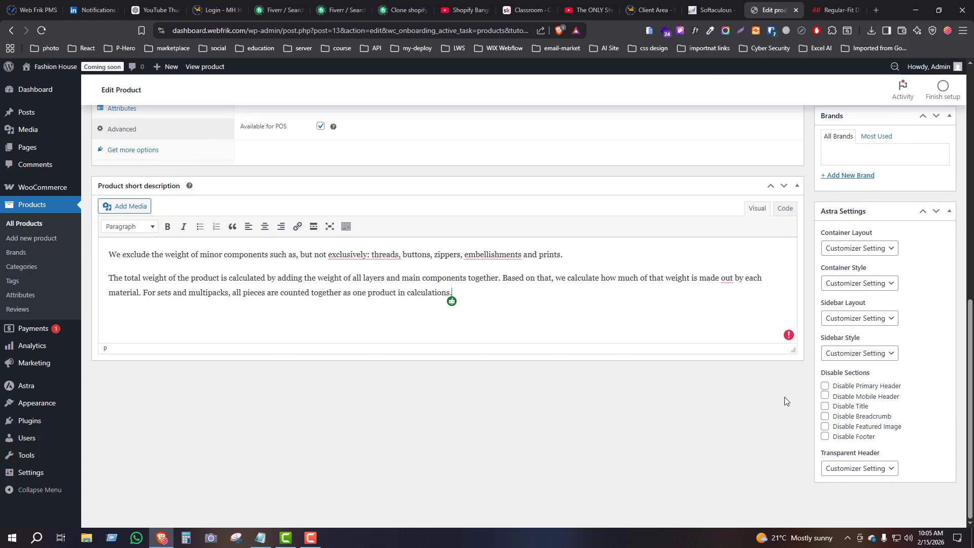
pyautogui.scroll(3, 785, 401)
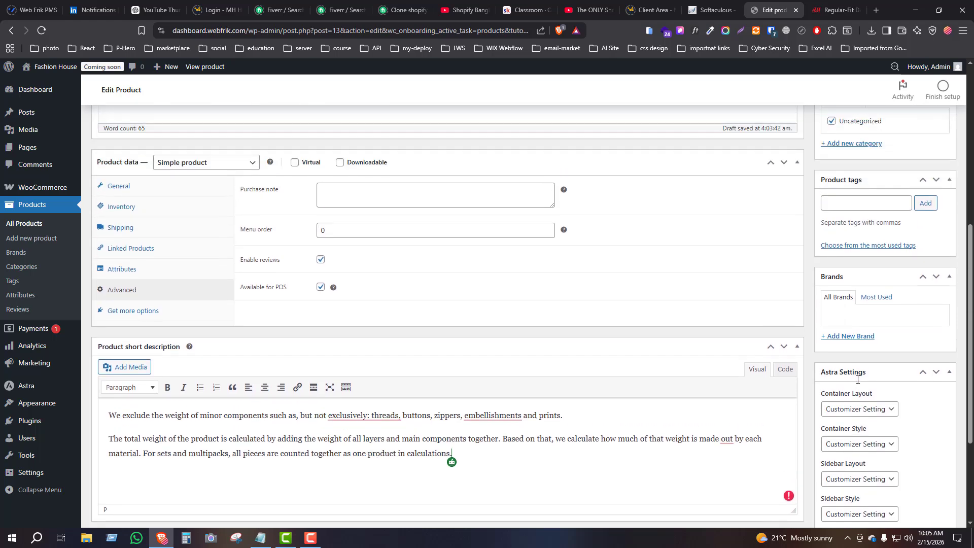
pyautogui.scroll(3, 858, 380)
pyautogui.scroll(-1, 873, 459)
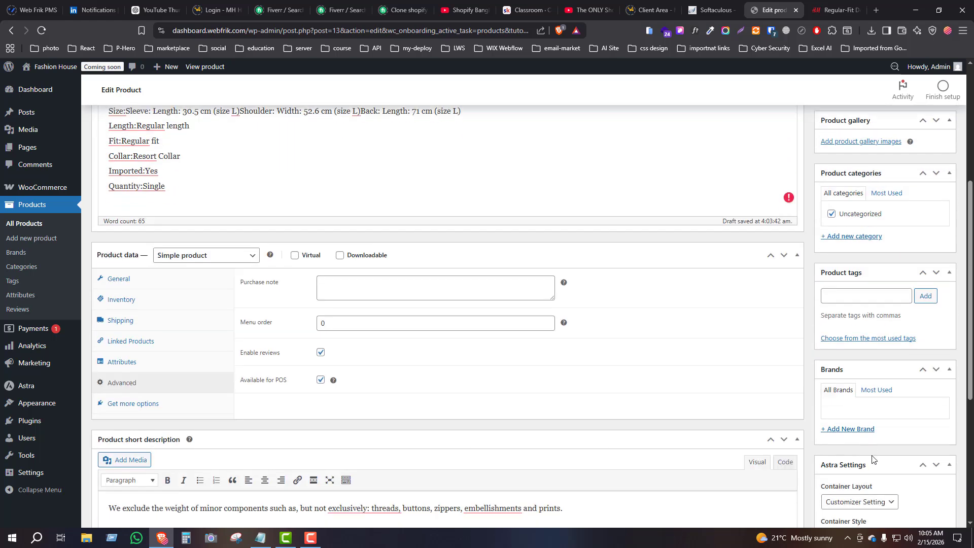
pyautogui.click(855, 430)
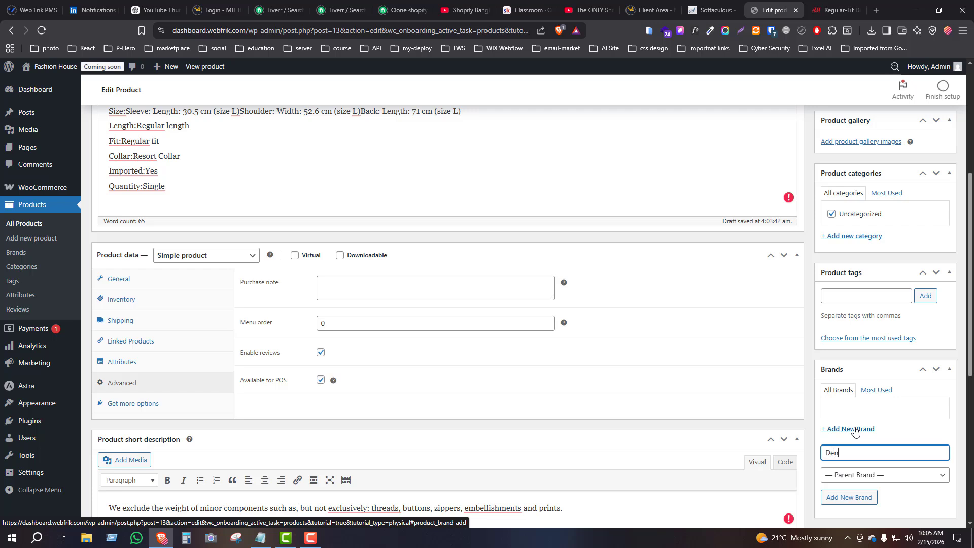
pyautogui.press('Return')
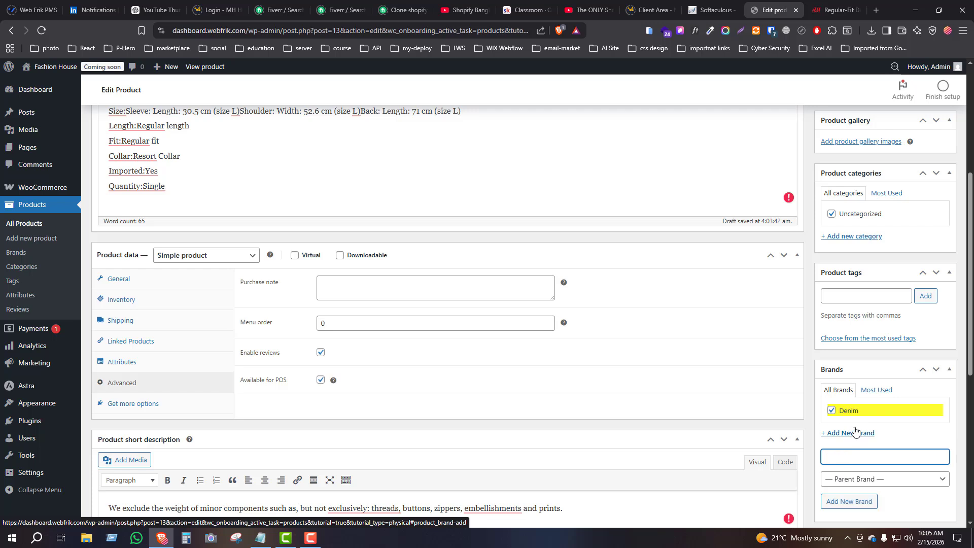
# Add the product tag Shirt
pyautogui.click(851, 300)
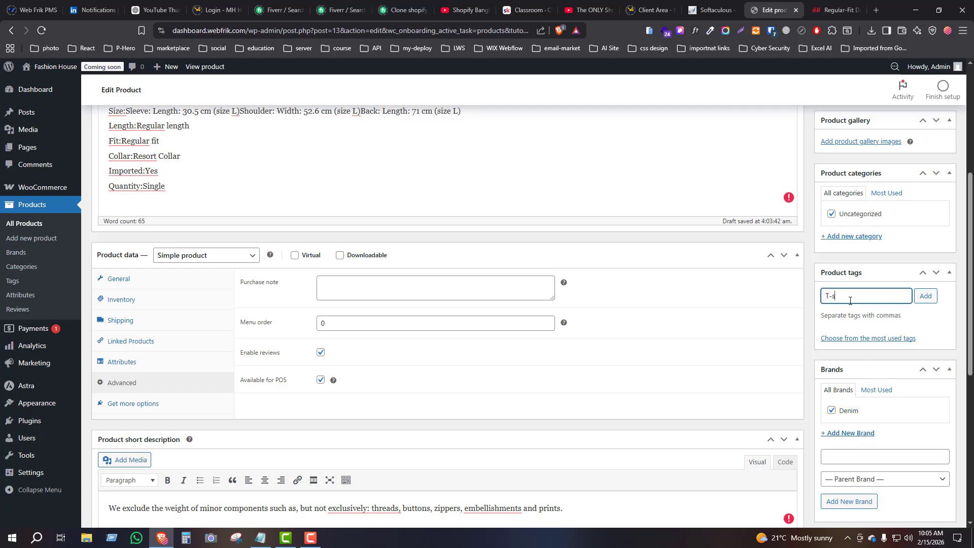
pyautogui.press('BackSpace')
pyautogui.press('BackSpace')
pyautogui.press('BackSpace')
pyautogui.press('Return')
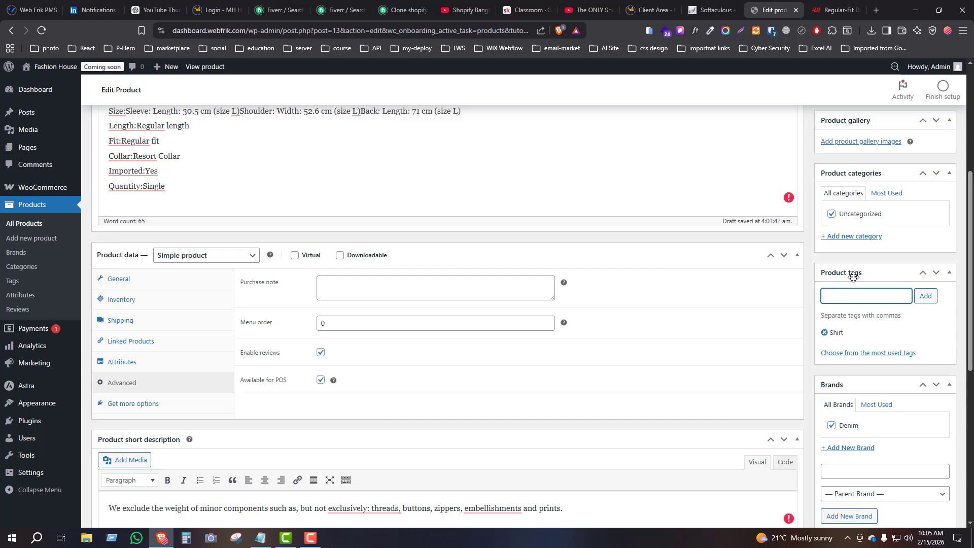
# Create the product category Shirt, assign it to the product and deselect Uncategorized
pyautogui.scroll(2, 858, 295)
pyautogui.click(850, 338)
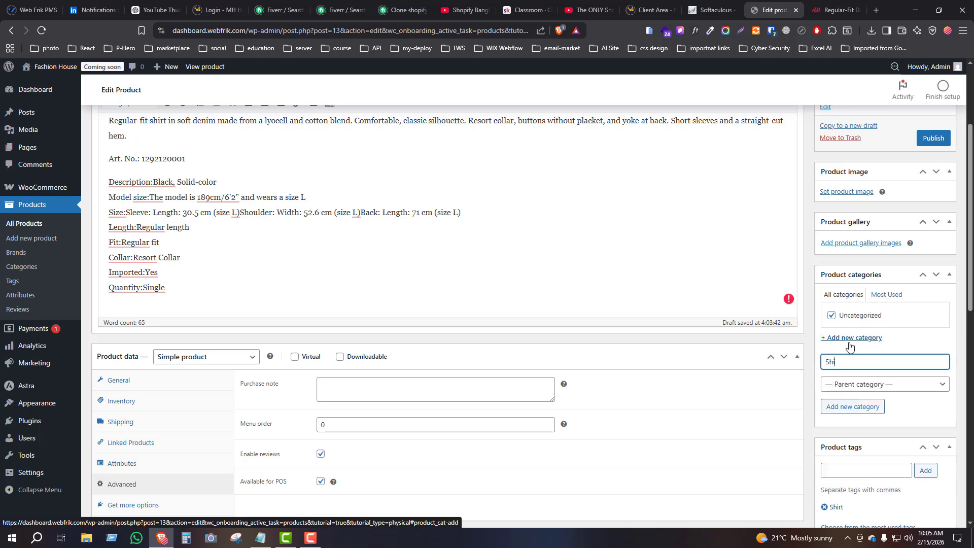
pyautogui.press('Return')
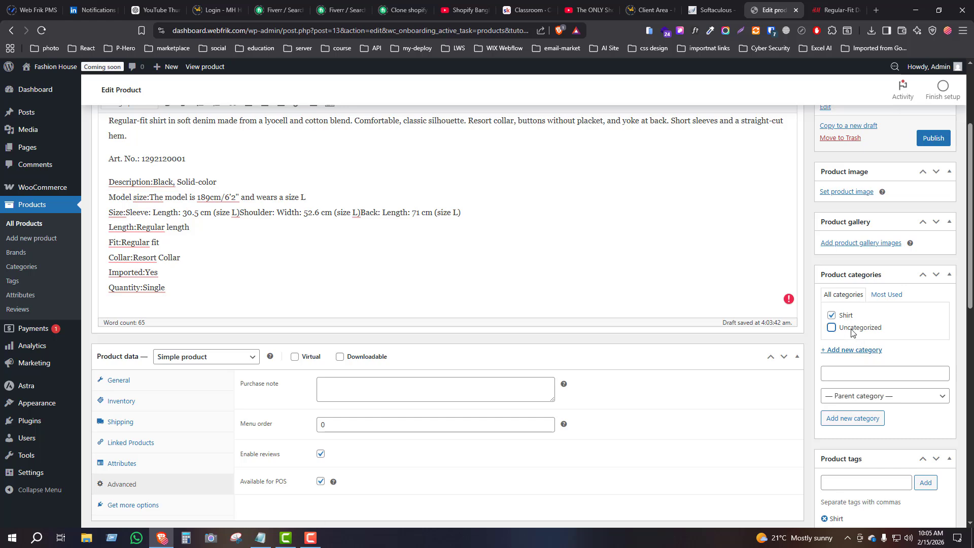
# Examine the image assets of the H&M shirt page with the page inspector extension, then close the inspector
pyautogui.scroll(1, 862, 265)
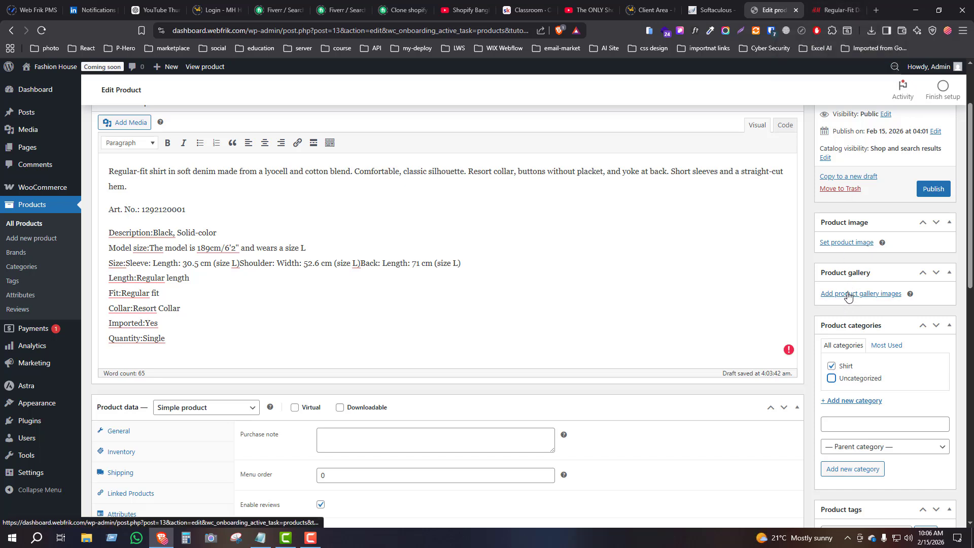
pyautogui.click(836, 9)
pyautogui.scroll(10, 283, 248)
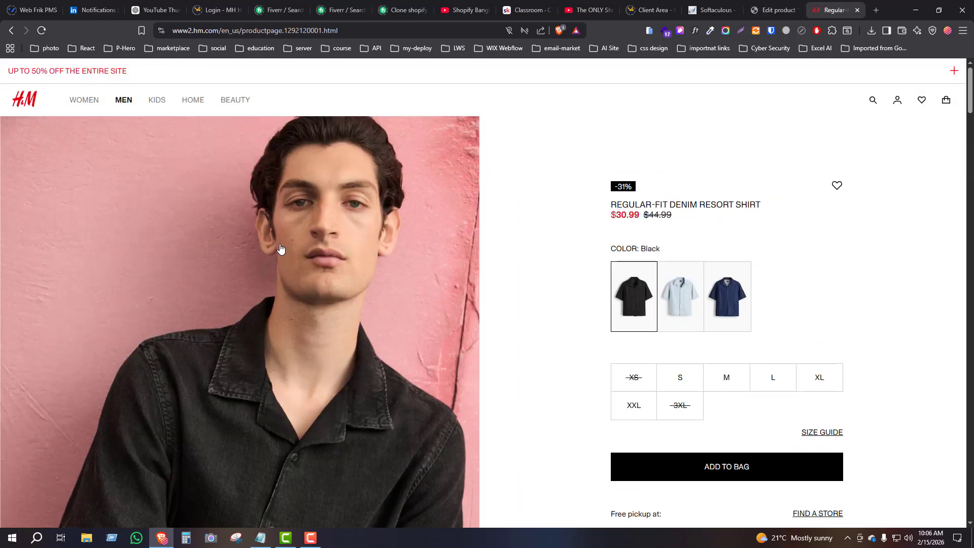
pyautogui.rightClick(282, 246)
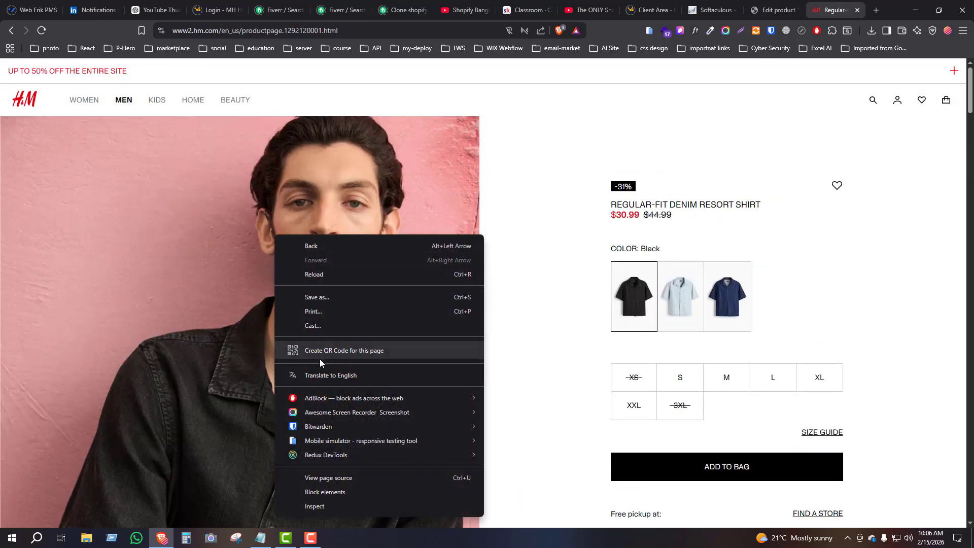
pyautogui.click(518, 294)
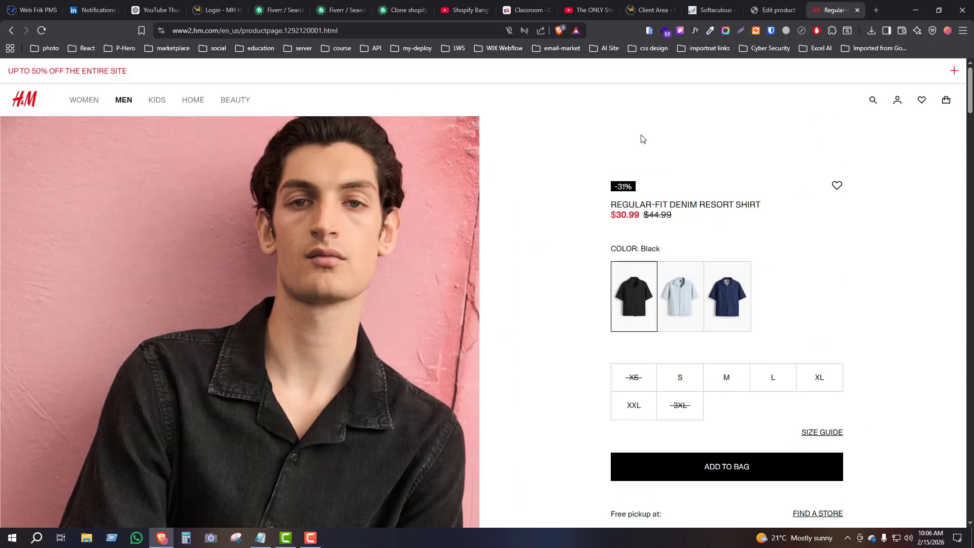
pyautogui.click(680, 31)
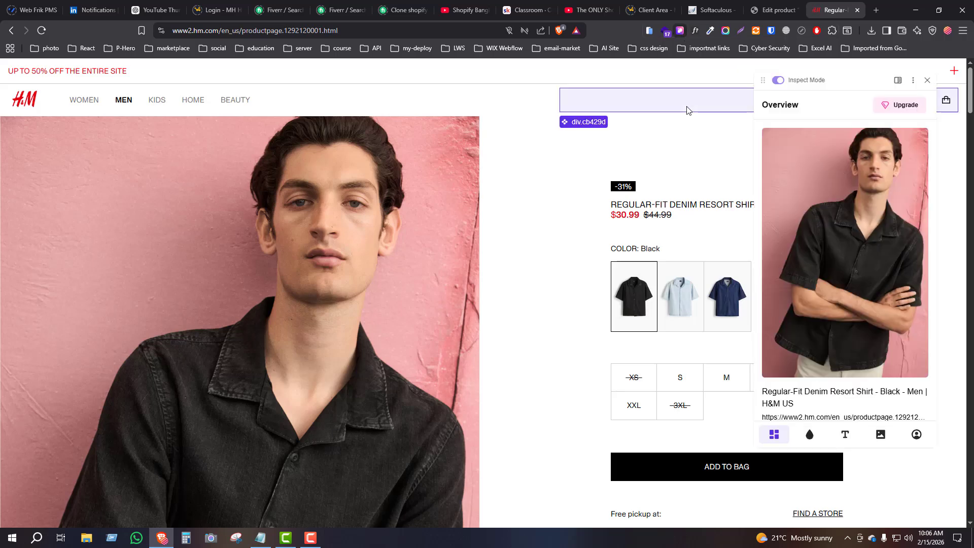
pyautogui.click(881, 434)
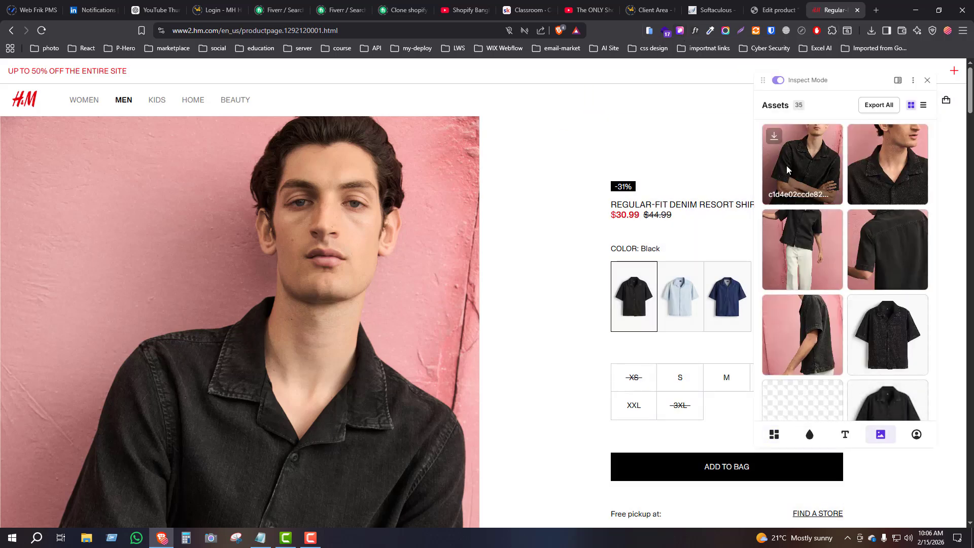
pyautogui.moveTo(776, 137)
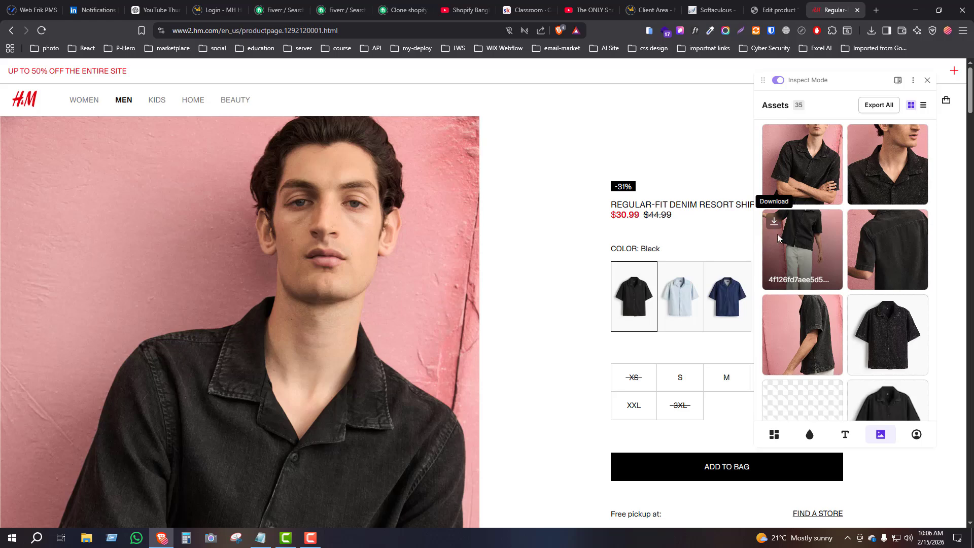
pyautogui.scroll(-10, 814, 239)
pyautogui.scroll(10, 863, 237)
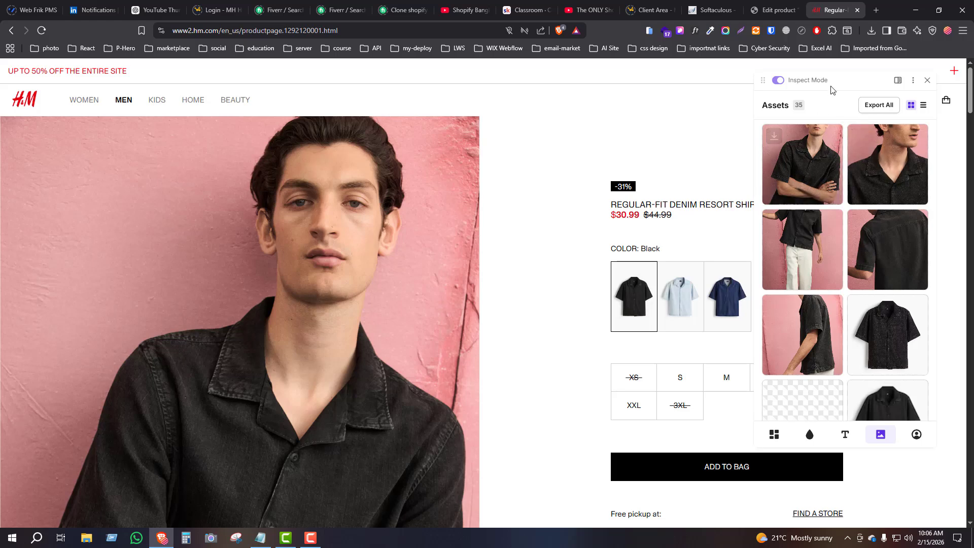
pyautogui.click(928, 80)
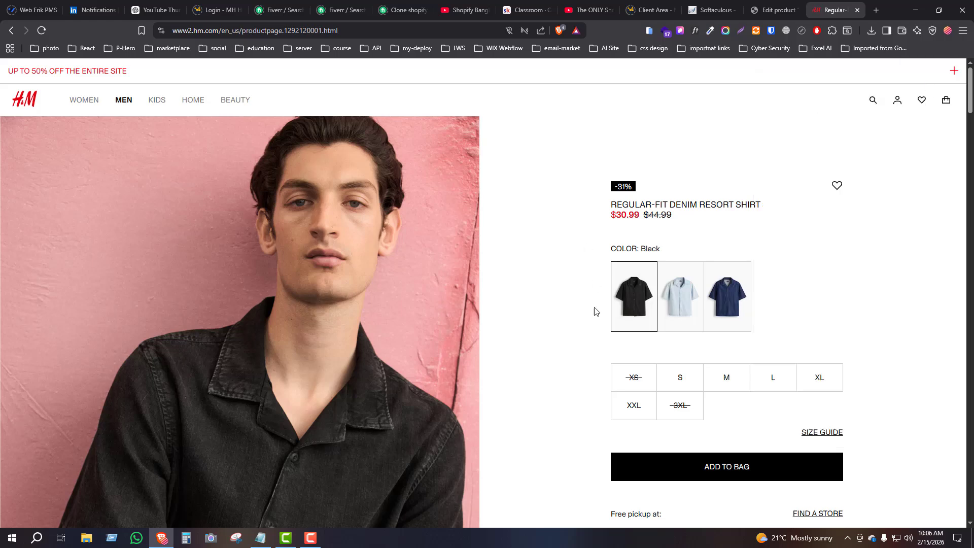
# Start a file upload for the product gallery and browse to the Completed Projects assets folder Urban Fashion > MAn > Shirt > Casual
pyautogui.click(768, 13)
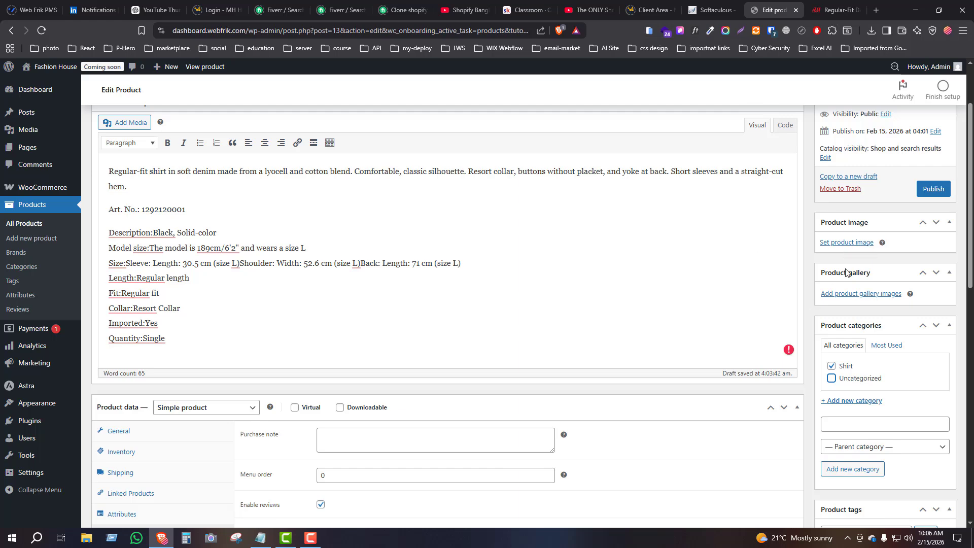
pyautogui.click(848, 294)
pyautogui.click(476, 281)
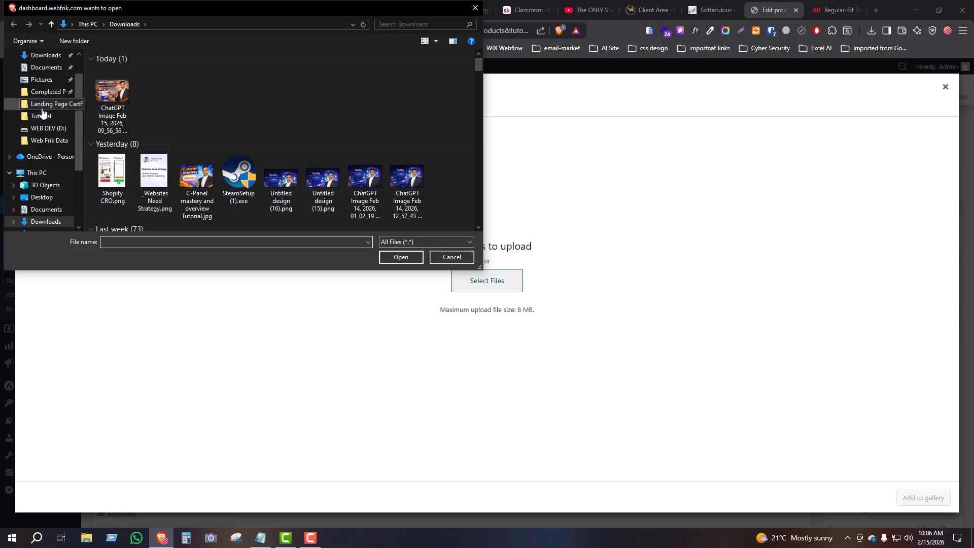
pyautogui.click(44, 94)
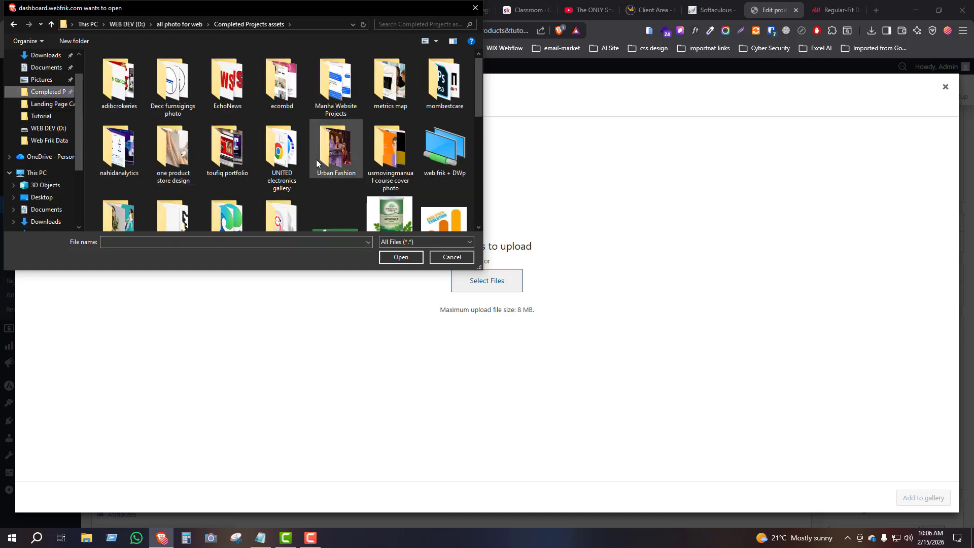
pyautogui.doubleClick(337, 152)
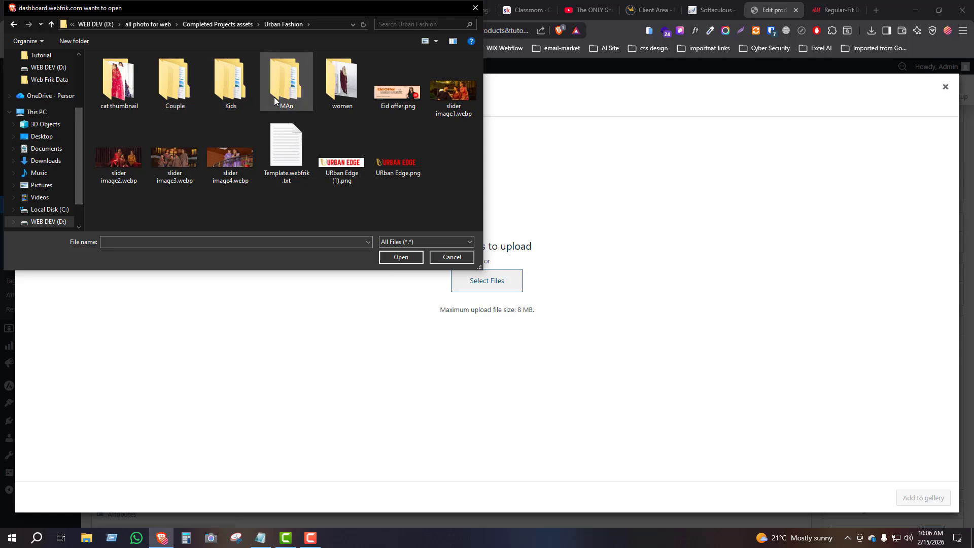
pyautogui.doubleClick(285, 84)
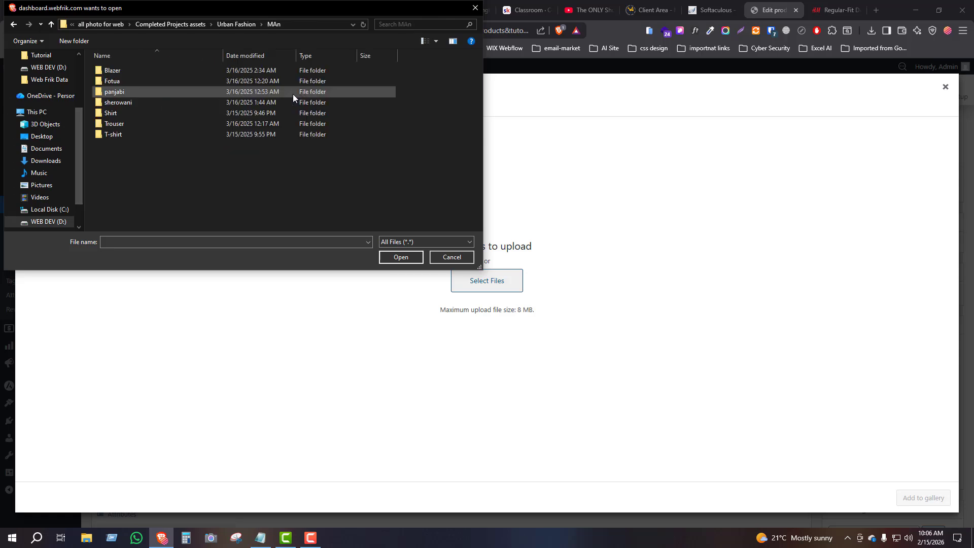
pyautogui.doubleClick(115, 114)
pyautogui.doubleClick(115, 71)
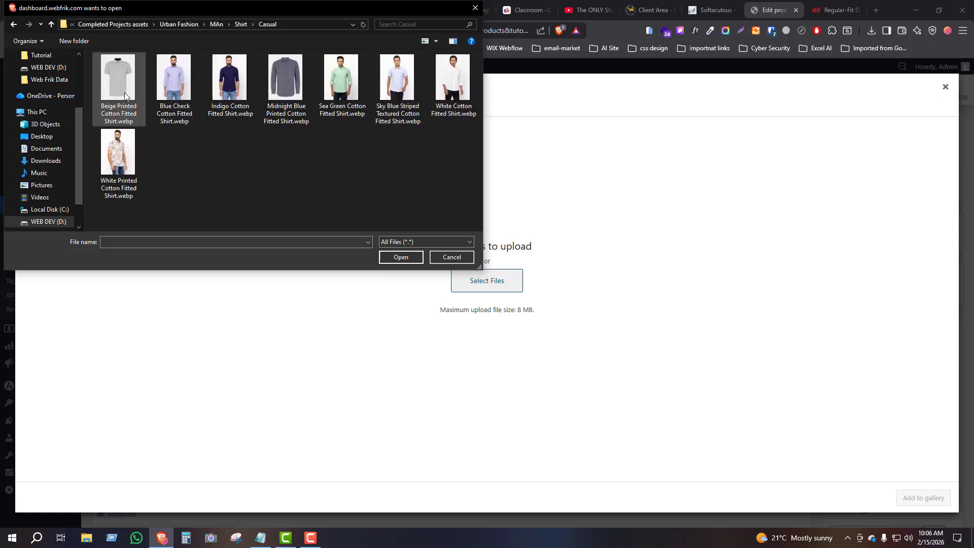
# Upload White Printed Cotton Fitted Shirt.webp and add it to the product gallery
pyautogui.click(178, 103)
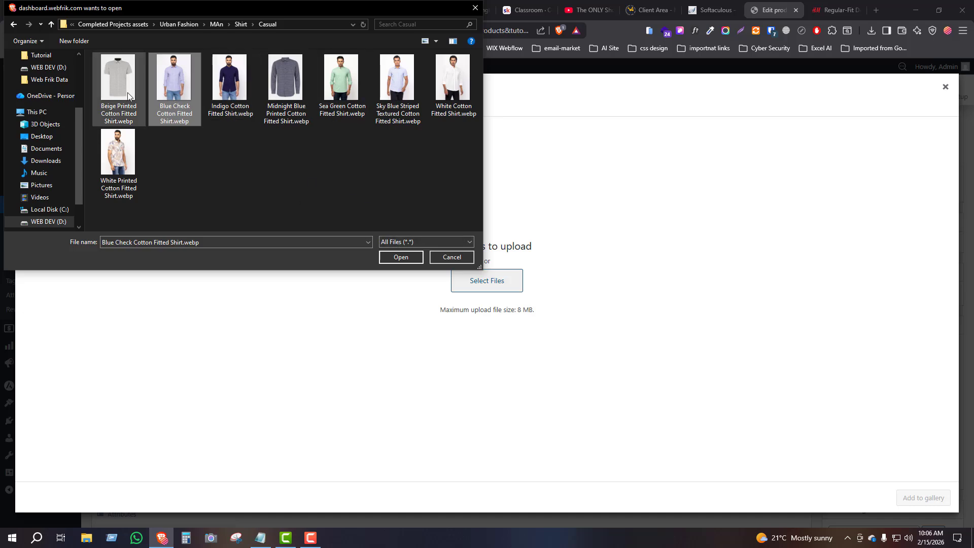
pyautogui.click(126, 160)
pyautogui.click(409, 256)
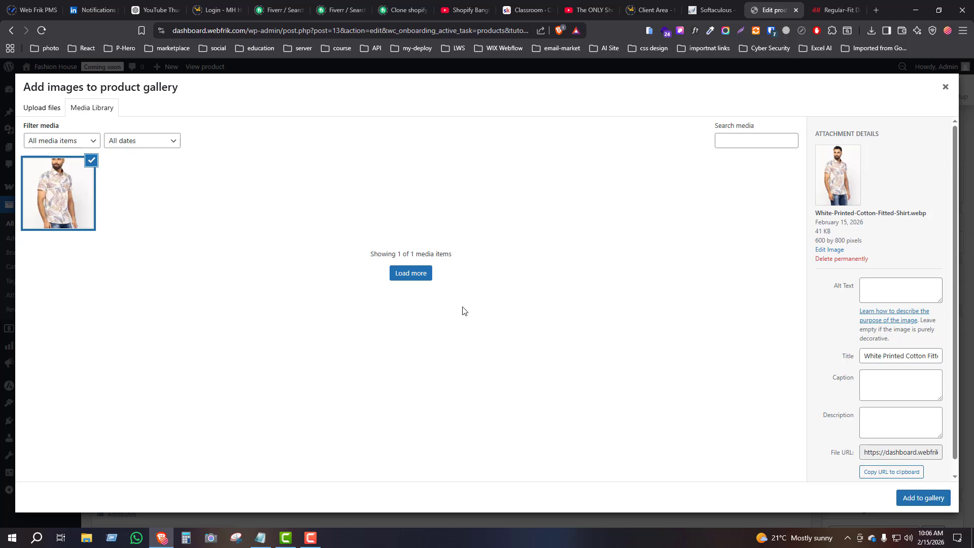
pyautogui.click(917, 498)
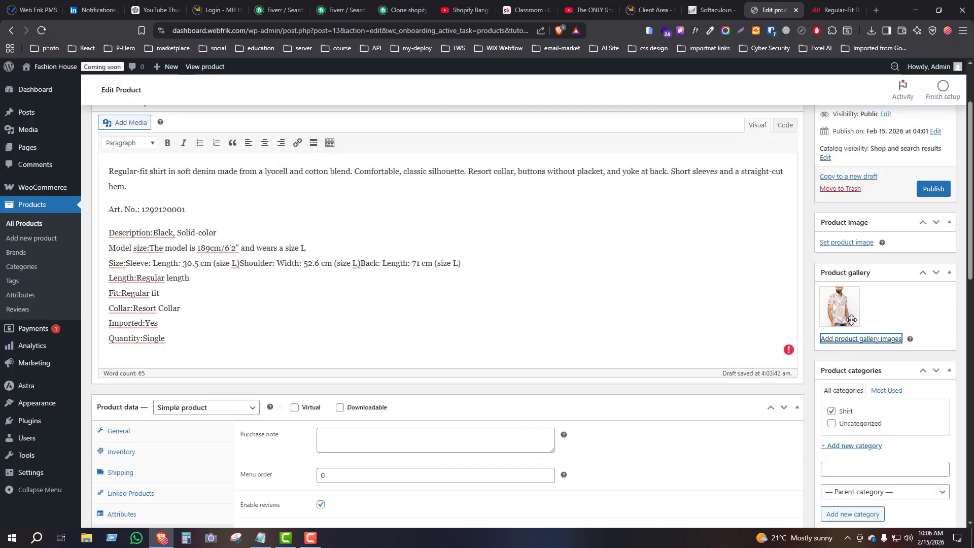
# Upload the Indigo Cotton Fitted Shirt image from the computer for use as the product image
pyautogui.click(840, 246)
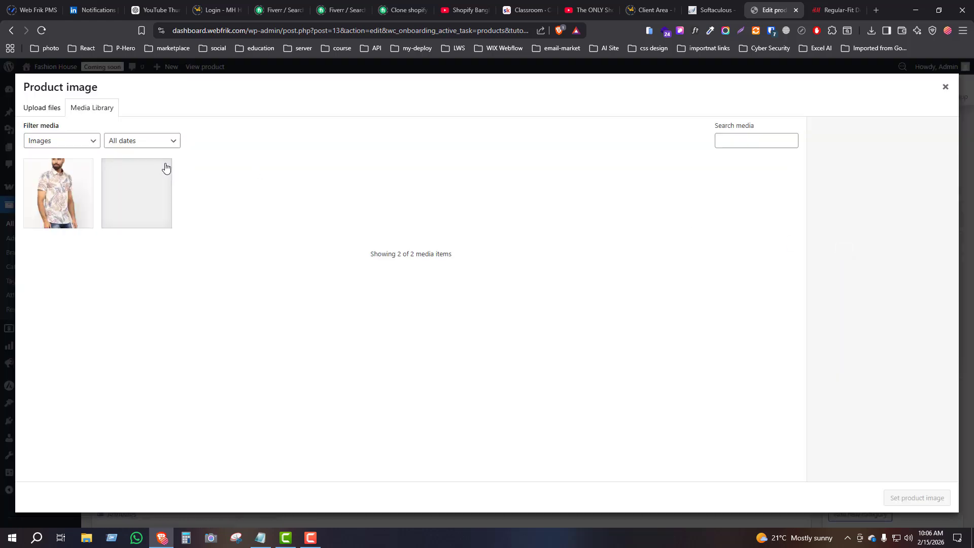
pyautogui.click(34, 107)
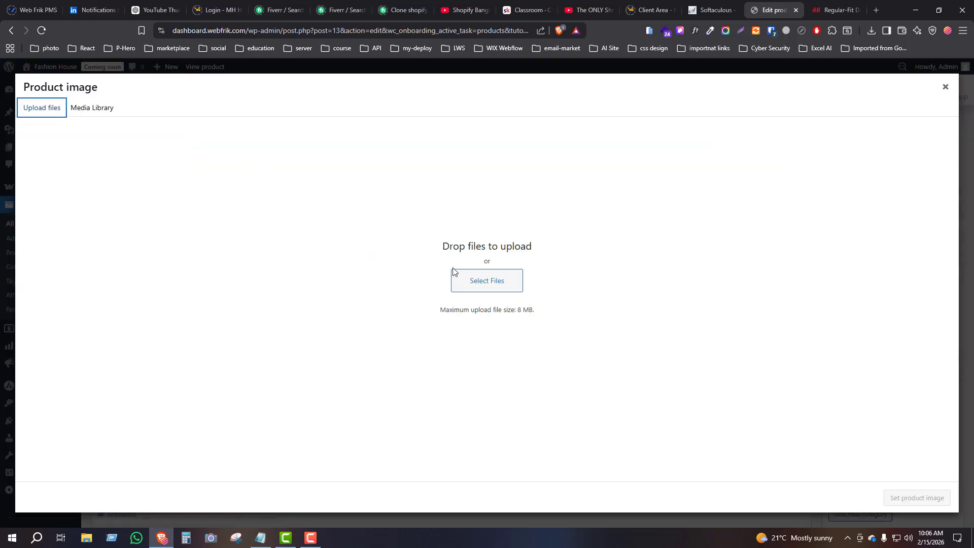
pyautogui.click(487, 281)
pyautogui.click(240, 72)
pyautogui.doubleClick(241, 72)
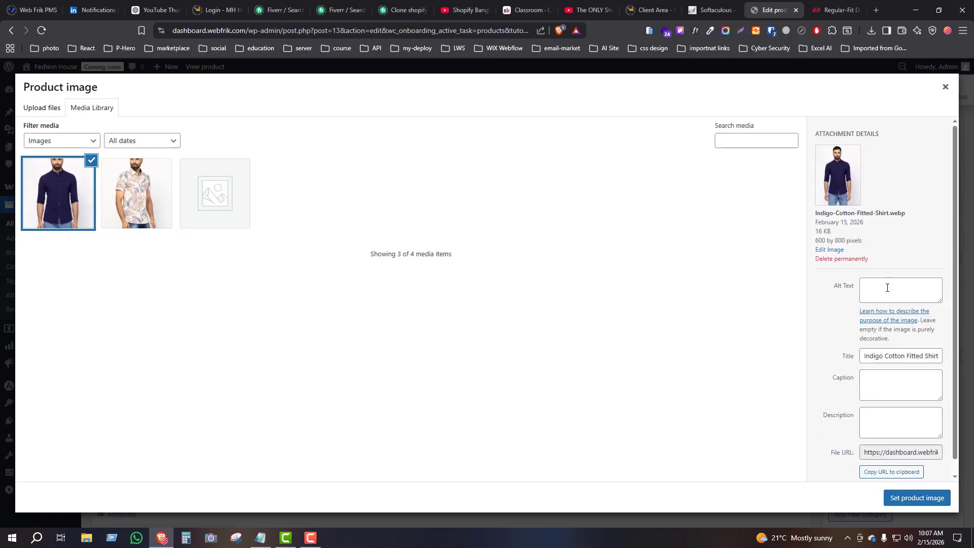
# Copy the uploaded image's title, Indigo Cotton Fitted Shirt, into its alt text
pyautogui.click(878, 356)
pyautogui.hotkey('ctrl', 'a')
pyautogui.hotkey('ctrl', 'c')
pyautogui.click(880, 293)
pyautogui.hotkey('ctrl', 'v')
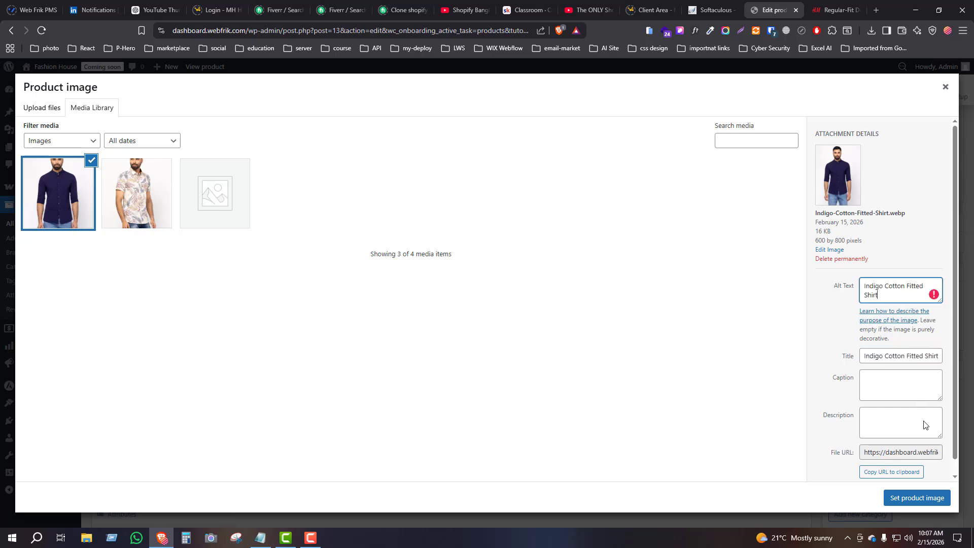
# Set the indigo shirt image as the product image and publish the product
pyautogui.click(916, 499)
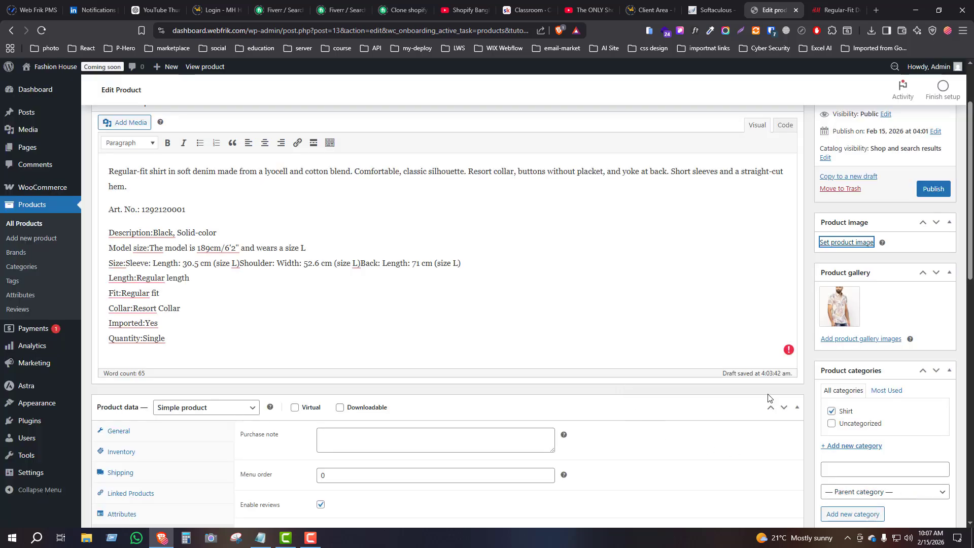
pyautogui.scroll(2, 840, 295)
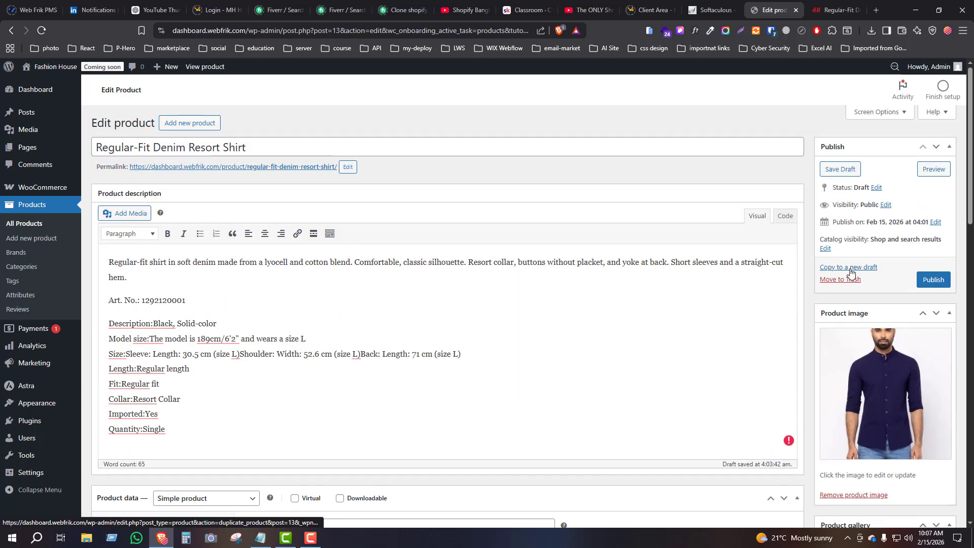
pyautogui.click(931, 282)
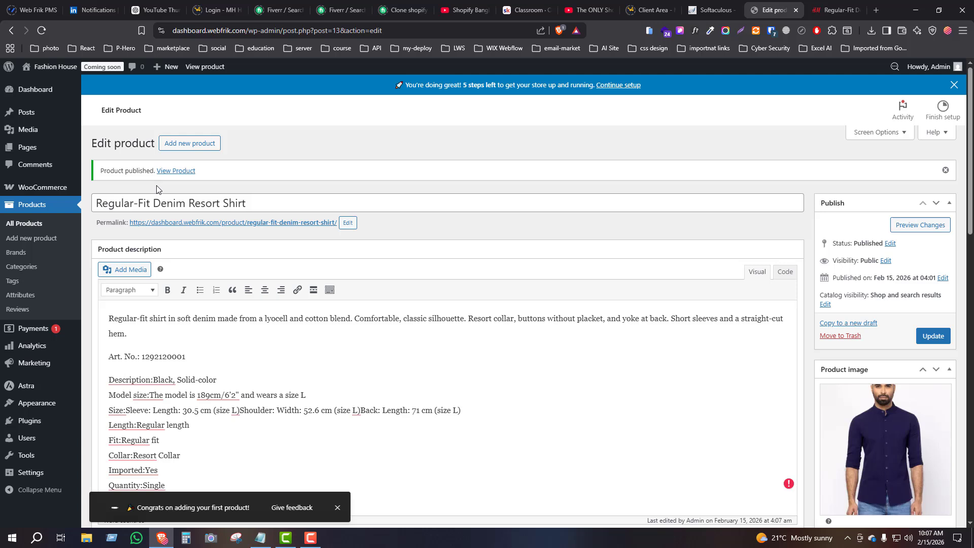
# Open the WooCommerce general settings and dismiss the Astra promotion notice
pyautogui.moveTo(57, 191)
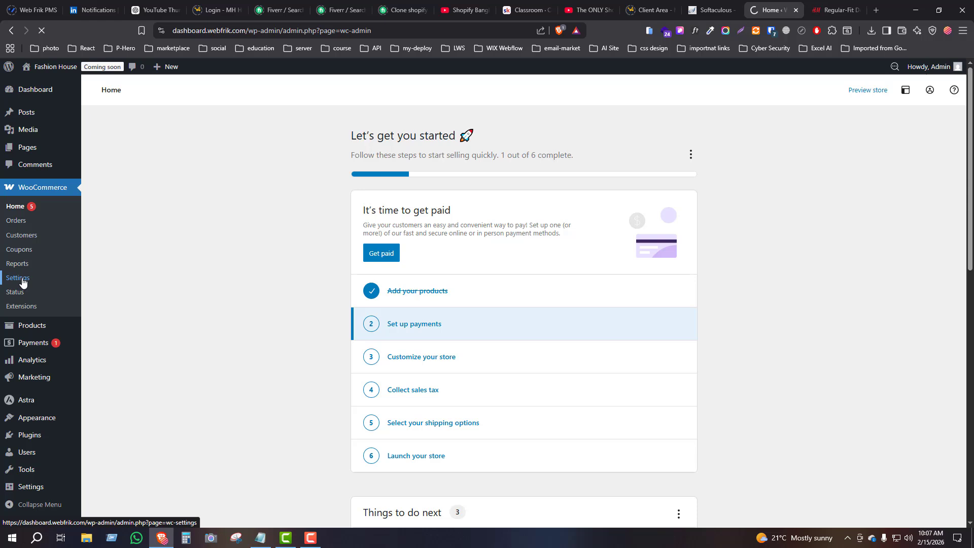
pyautogui.click(22, 282)
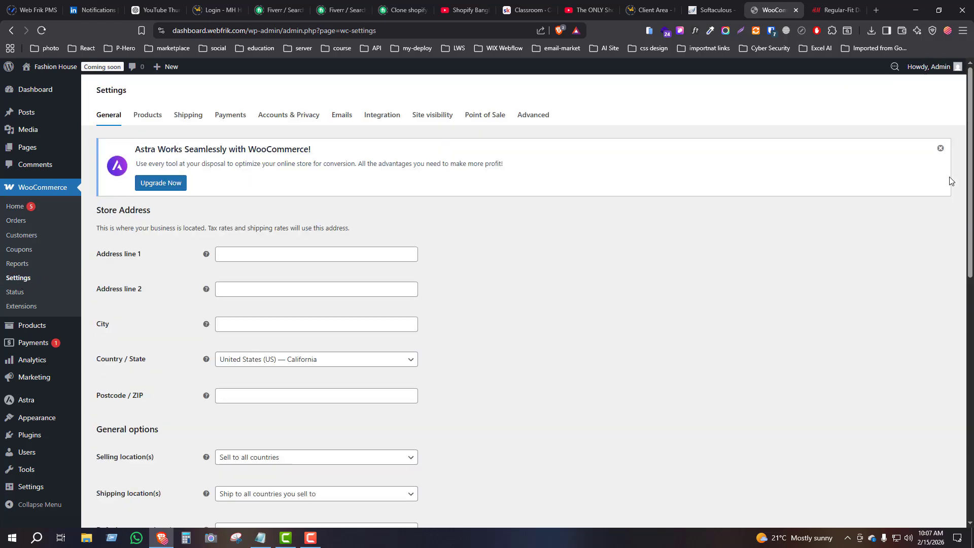
pyautogui.click(941, 170)
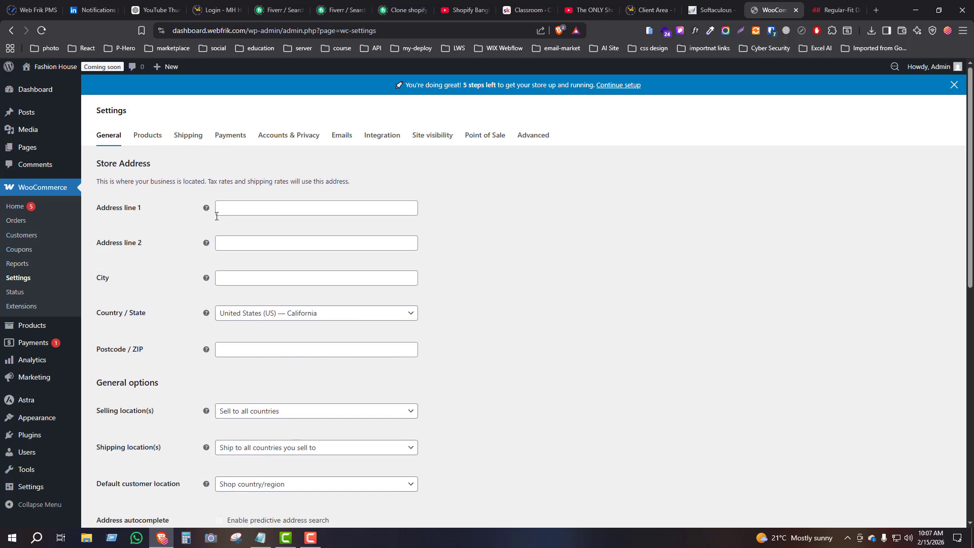
# Fill in the store address with the first address line, the city and the postcode
pyautogui.click(237, 213)
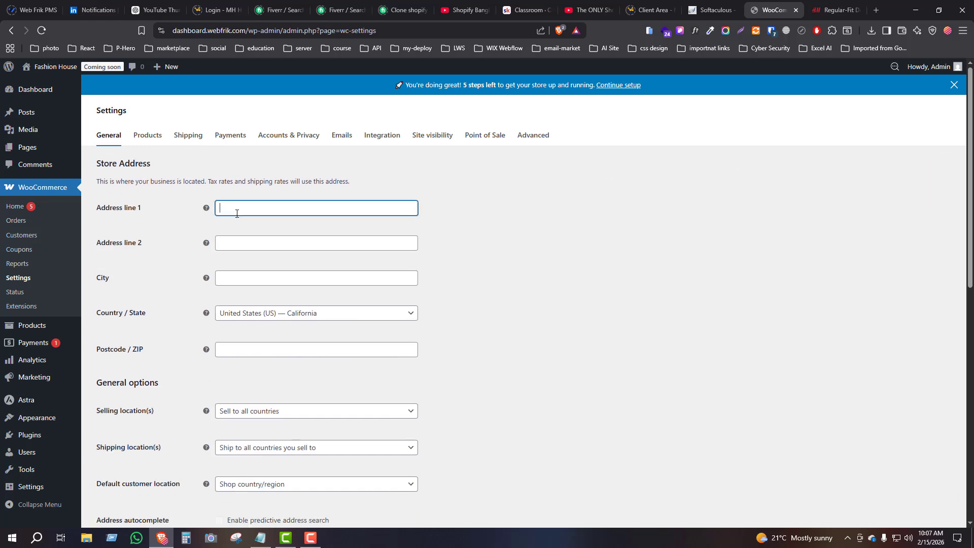
pyautogui.write('alifornia')
pyautogui.click(234, 280)
pyautogui.write('Los')
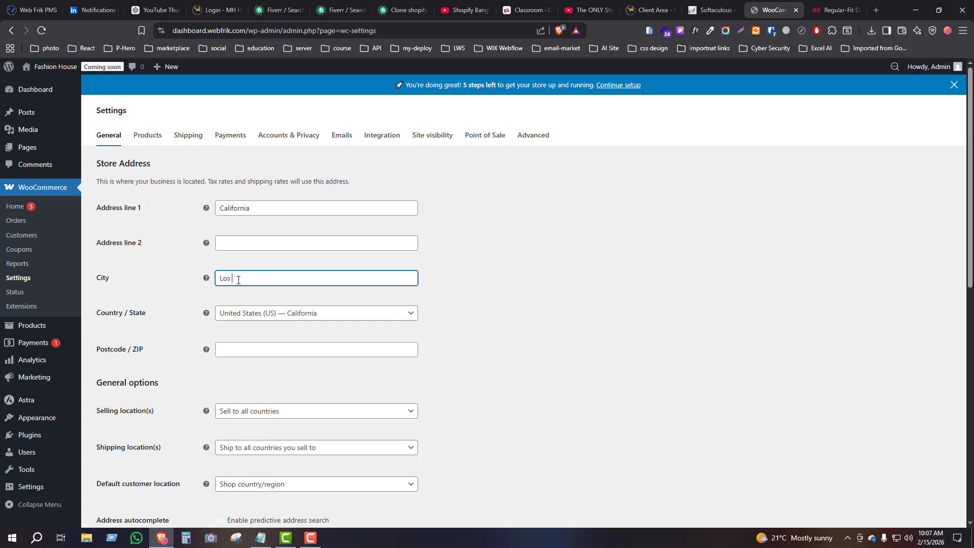
pyautogui.write(' Angels')
pyautogui.click(259, 296)
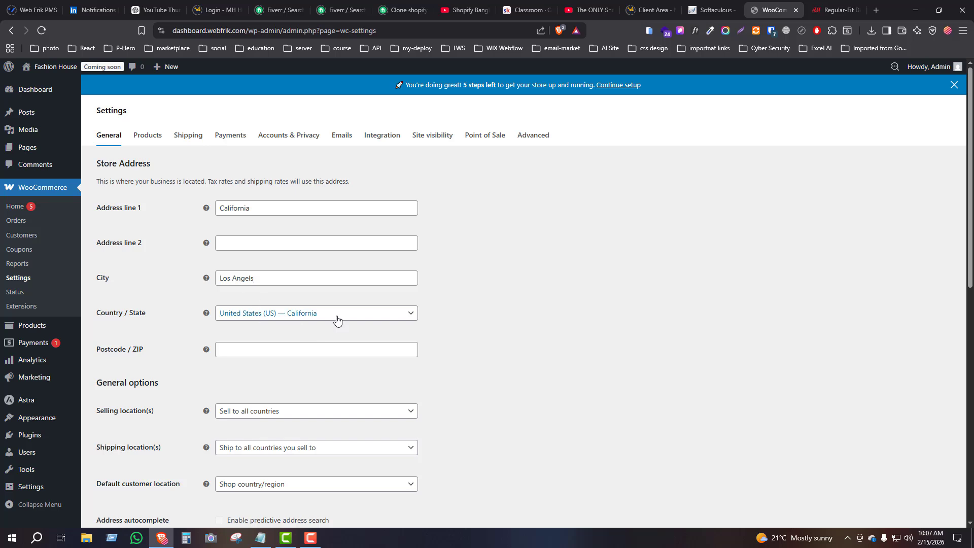
pyautogui.scroll(-1, 231, 363)
pyautogui.click(246, 298)
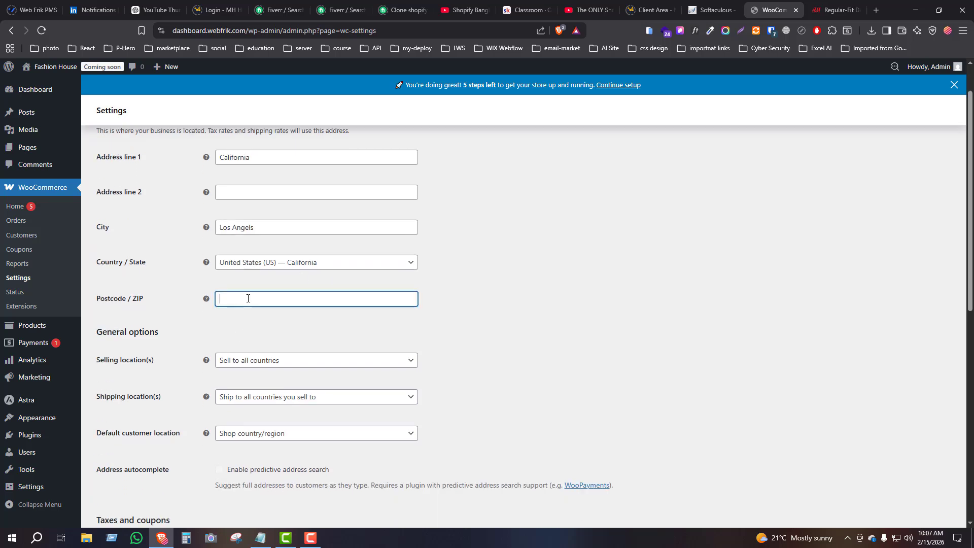
pyautogui.write('5900')
pyautogui.scroll(-1, 226, 331)
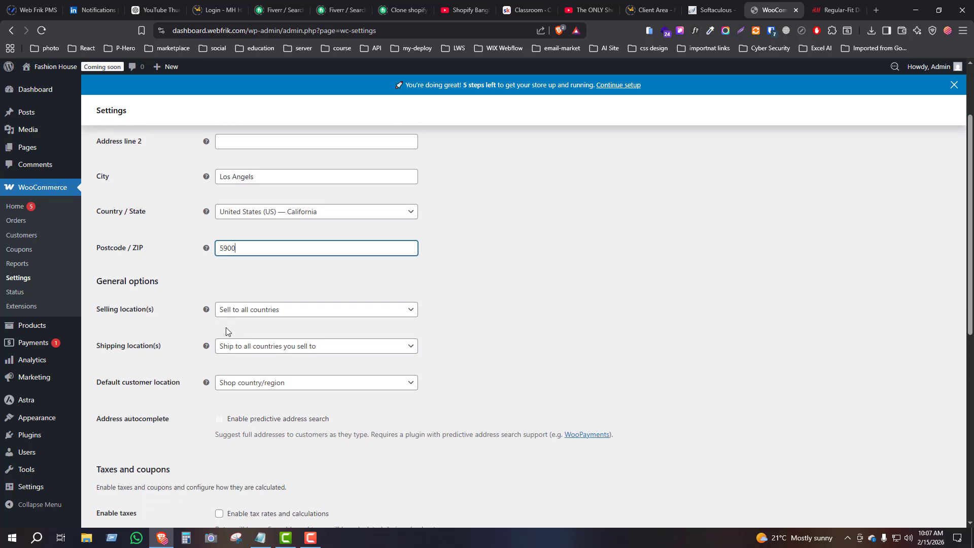
# Restrict the selling locations to specific countries and add United States (US)
pyautogui.click(297, 316)
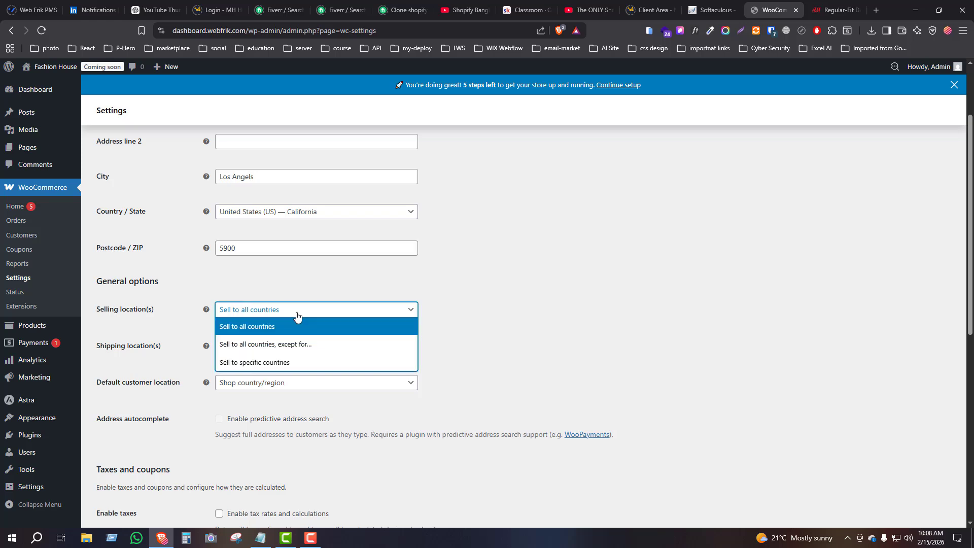
pyautogui.click(269, 363)
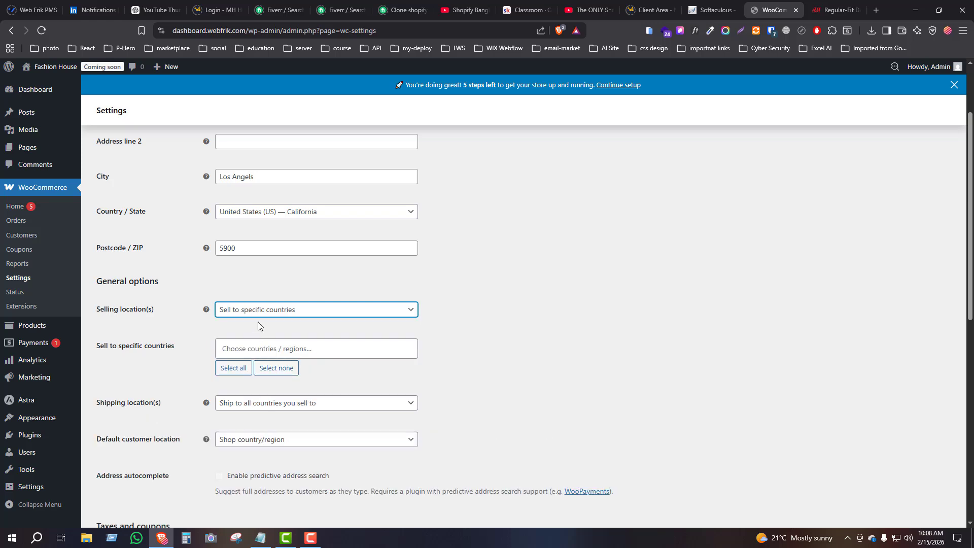
pyautogui.click(258, 345)
pyautogui.write('united')
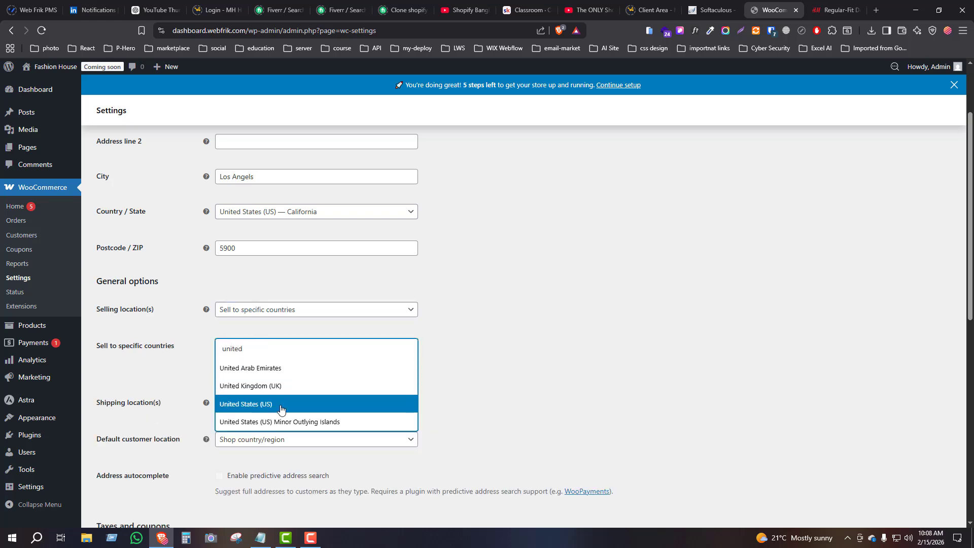
pyautogui.click(275, 408)
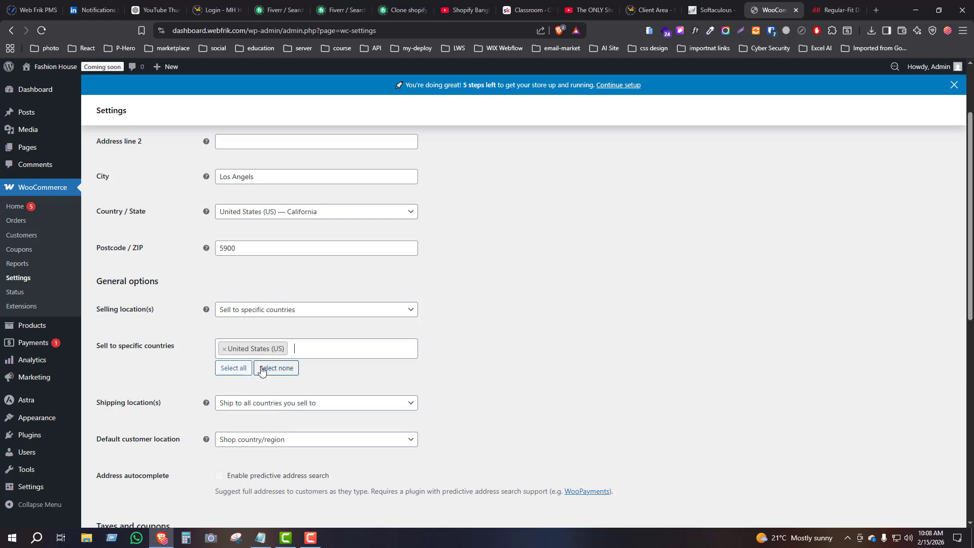
# Restrict the shipping locations to specific countries only and add United States (US)
pyautogui.click(279, 406)
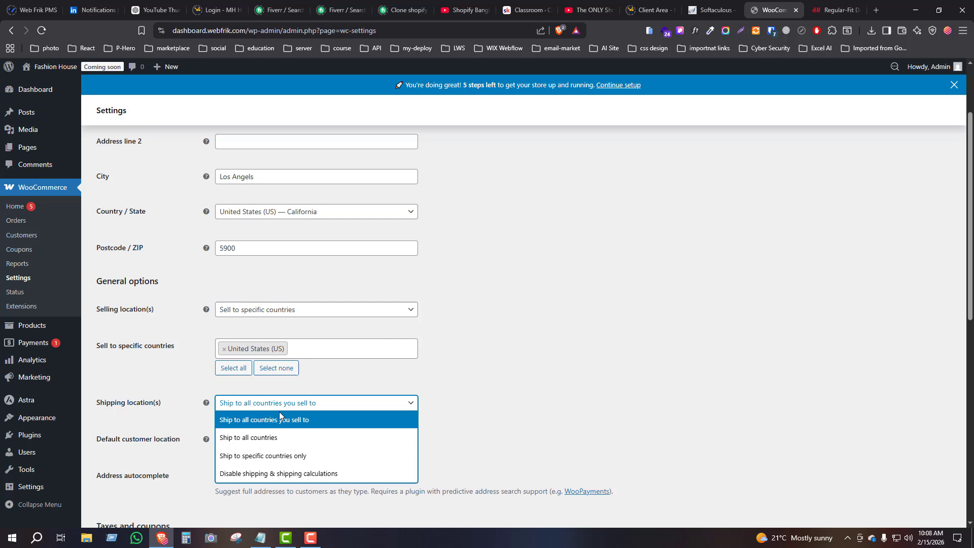
pyautogui.click(254, 456)
pyautogui.click(255, 445)
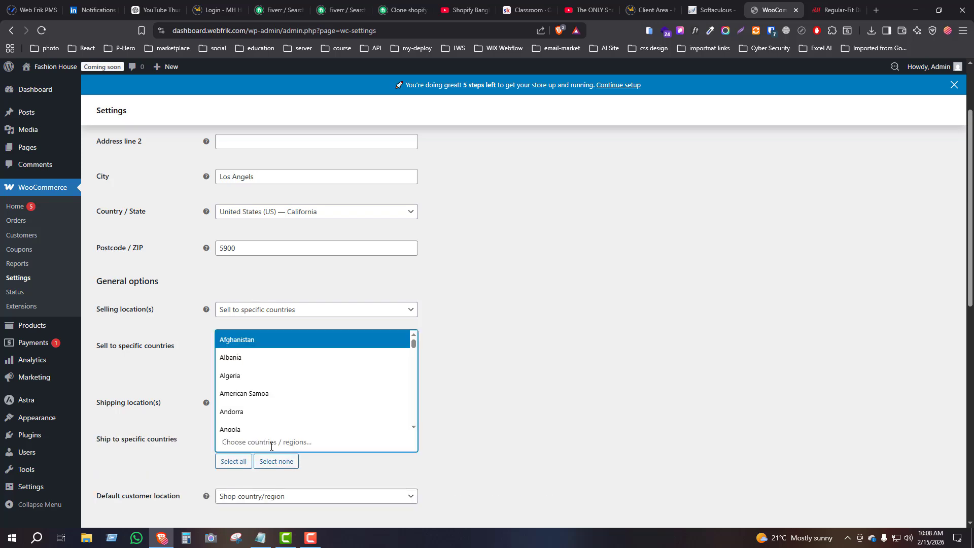
pyautogui.write('unite')
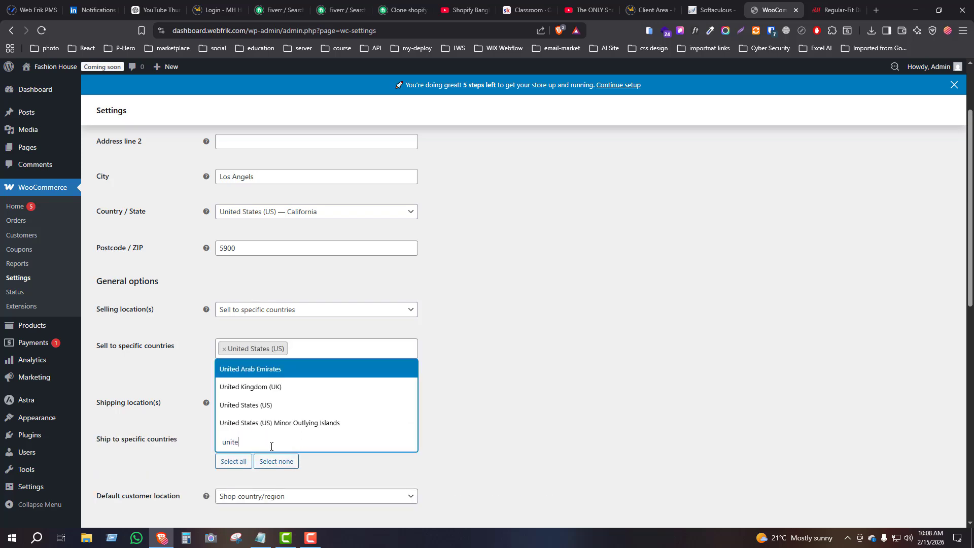
pyautogui.click(268, 406)
# Review the tax, coupon and currency options and save the general store settings
pyautogui.scroll(-2, 268, 408)
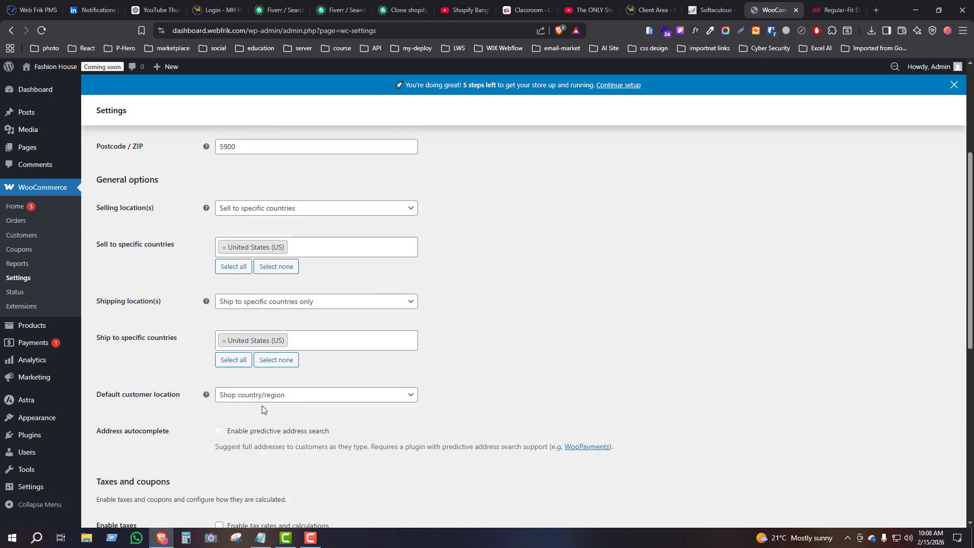
pyautogui.scroll(-2, 190, 420)
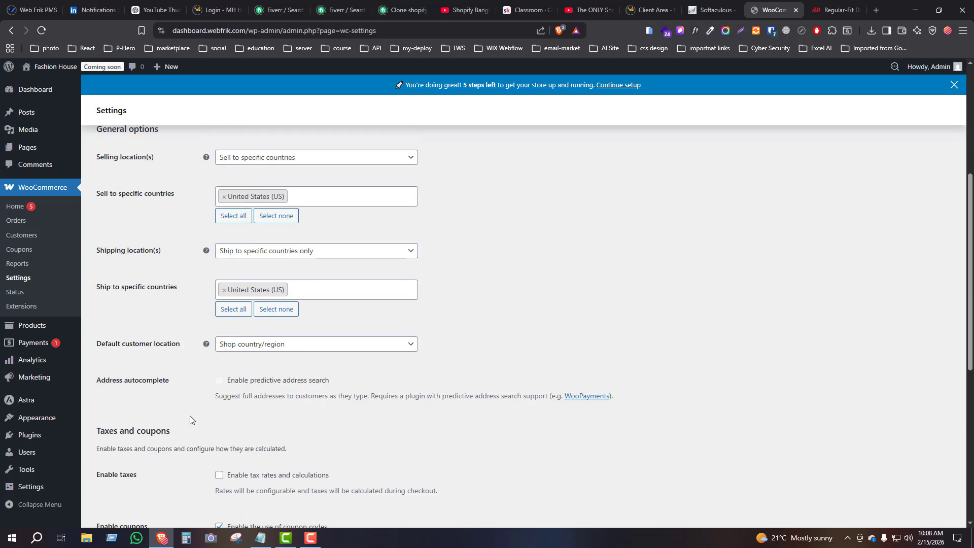
pyautogui.scroll(-1, 190, 420)
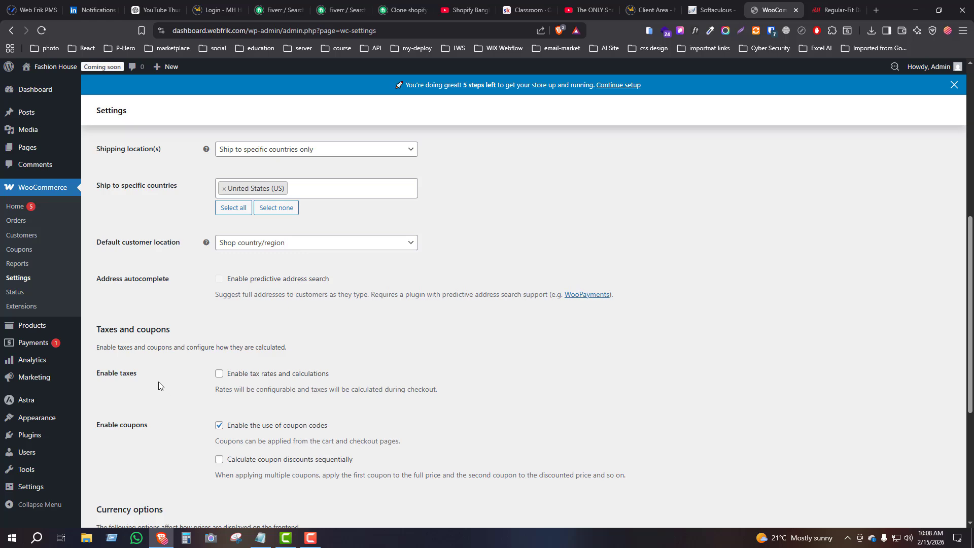
pyautogui.click(220, 377)
pyautogui.scroll(-3, 192, 395)
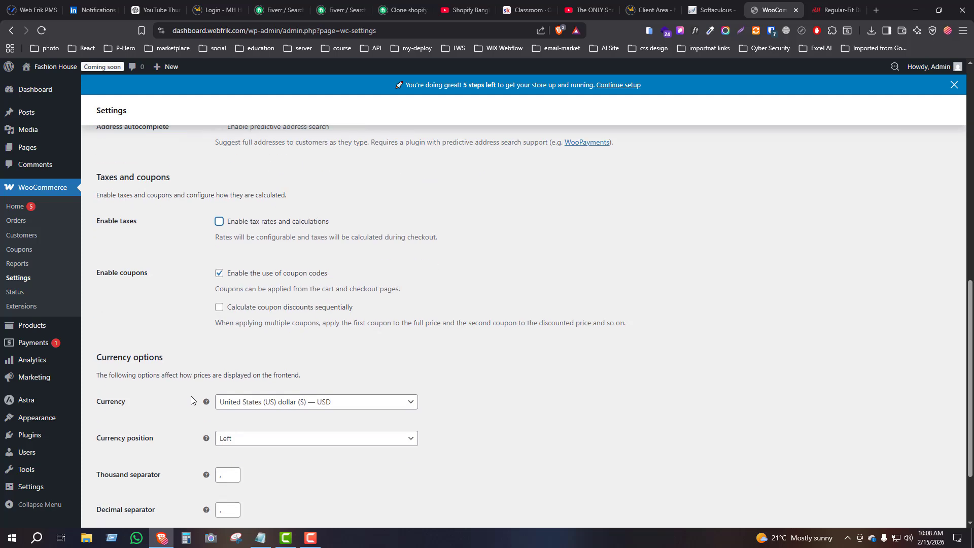
pyautogui.scroll(-2, 190, 397)
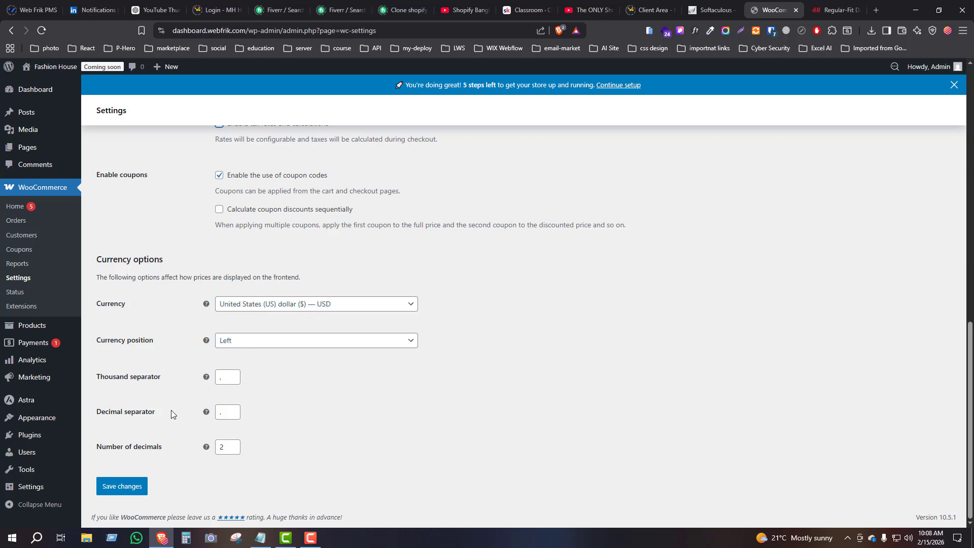
pyautogui.click(122, 486)
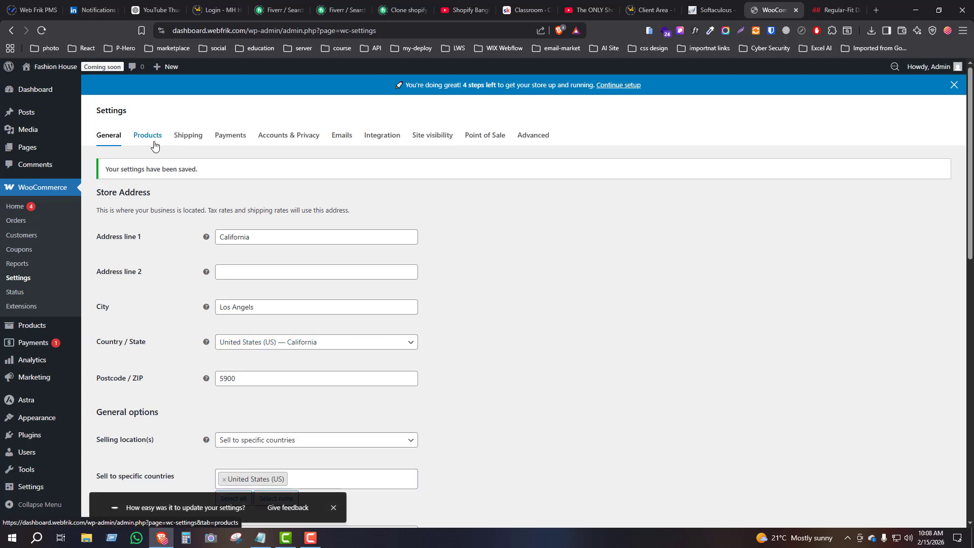
# Examine the product settings, covering shop page, measurements and reviews, plus the inventory stock and notification options
pyautogui.click(151, 138)
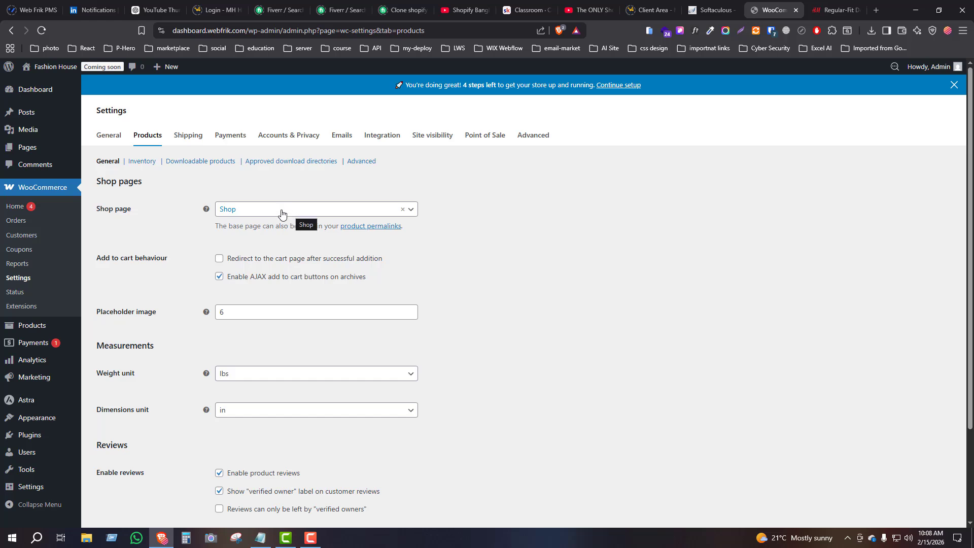
pyautogui.scroll(-2, 164, 306)
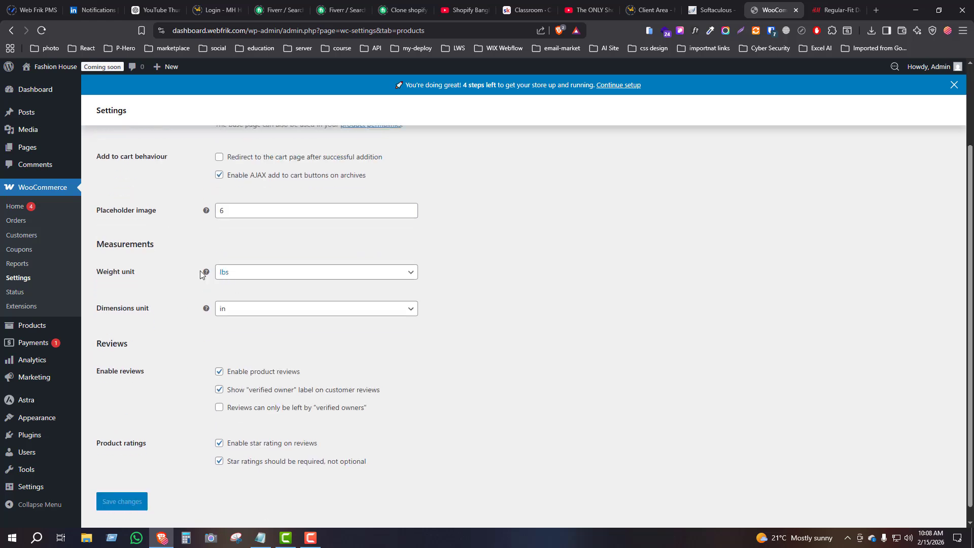
pyautogui.scroll(-1, 260, 349)
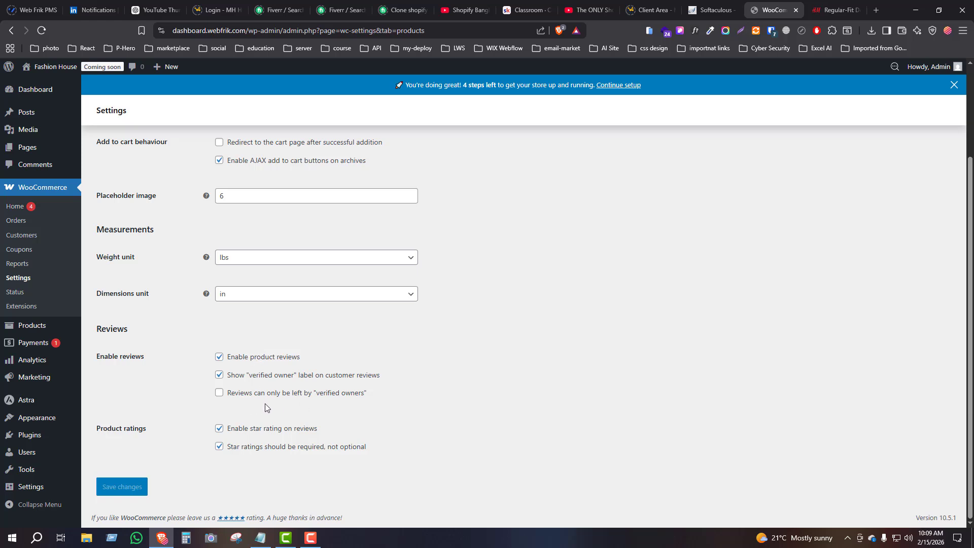
pyautogui.scroll(3, 199, 223)
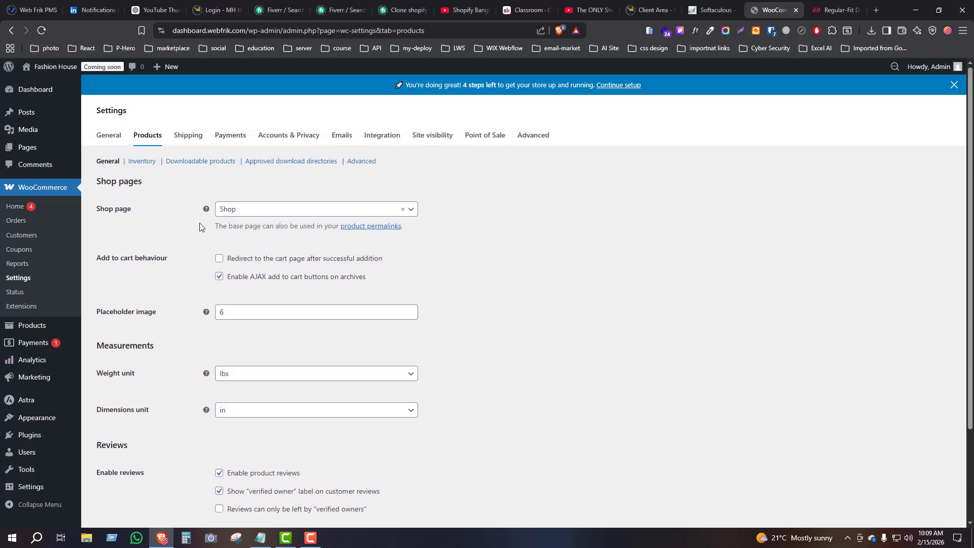
pyautogui.click(142, 167)
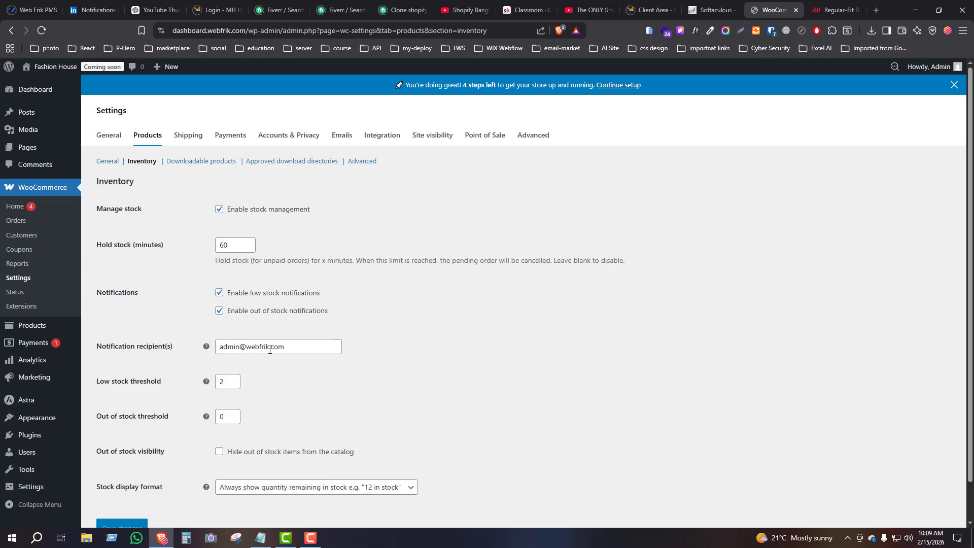
pyautogui.moveTo(293, 348); pyautogui.dragTo(205, 349)
pyautogui.click(421, 373)
pyautogui.scroll(-1, 335, 374)
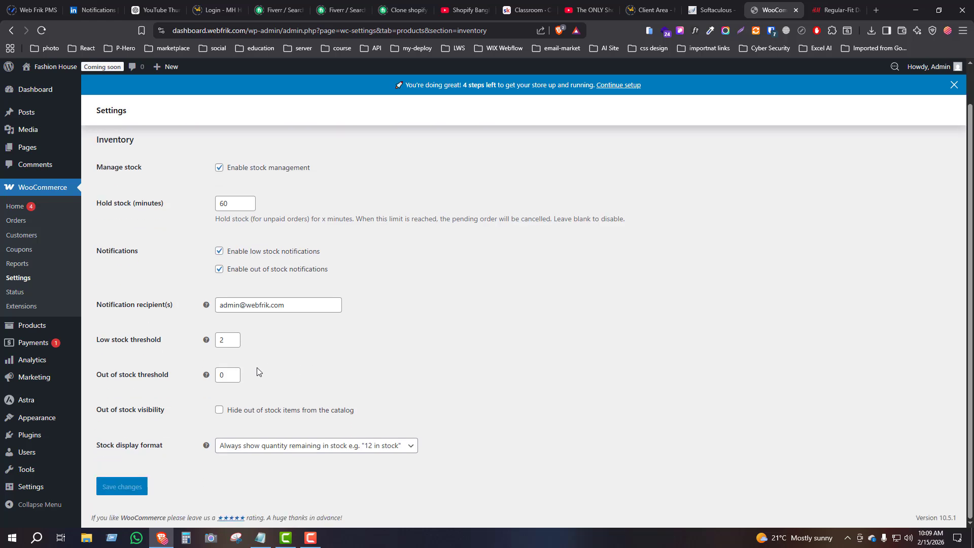
pyautogui.scroll(1, 220, 363)
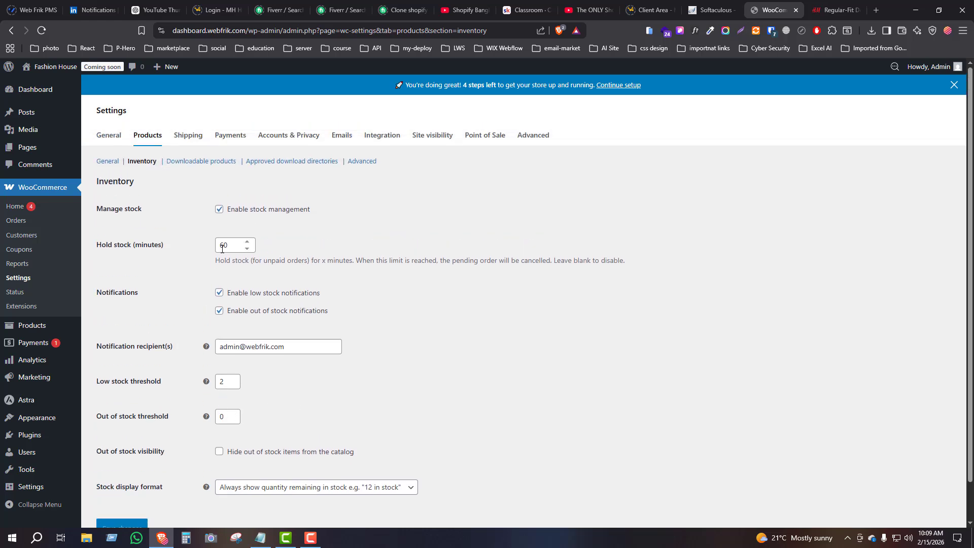
# Add a shipping zone and name it "Inside California"
pyautogui.click(206, 162)
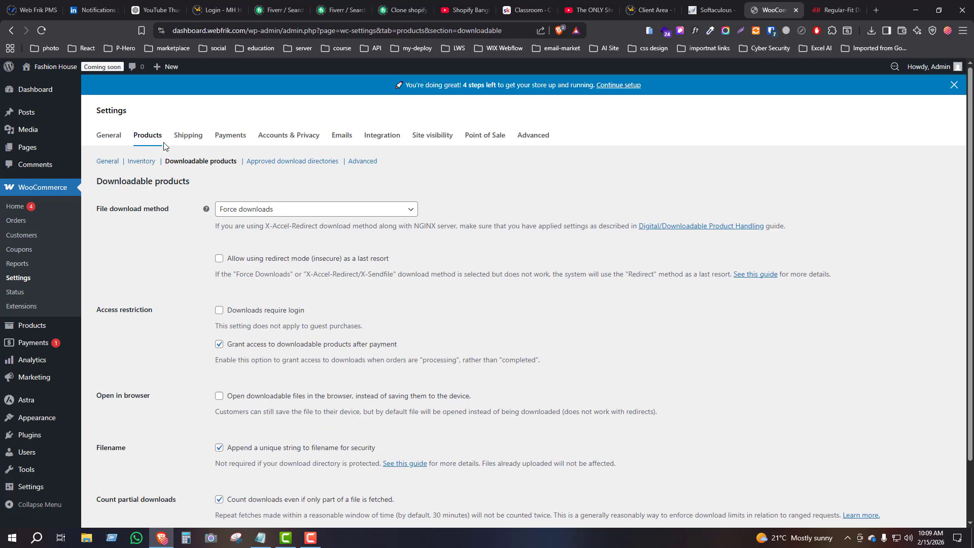
pyautogui.click(186, 138)
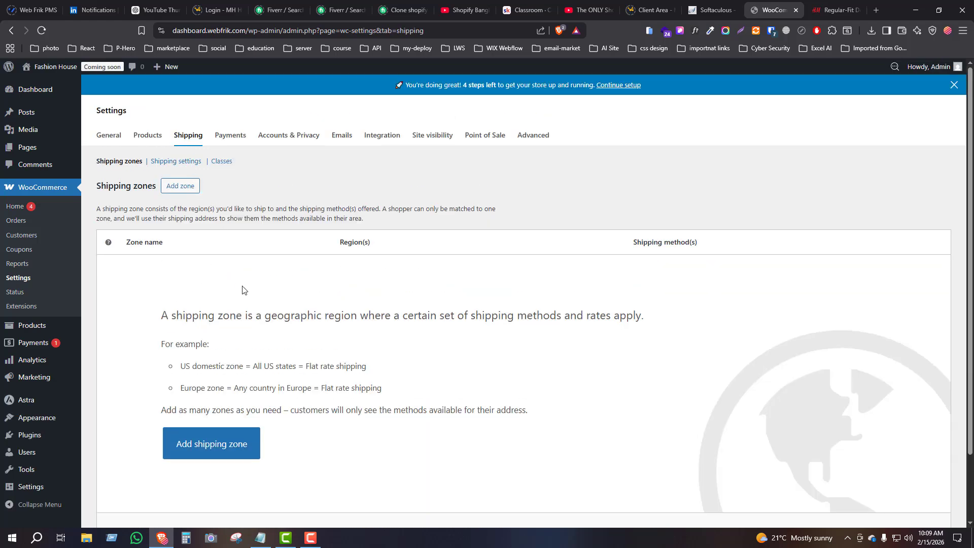
pyautogui.scroll(-2, 235, 296)
pyautogui.scroll(2, 193, 368)
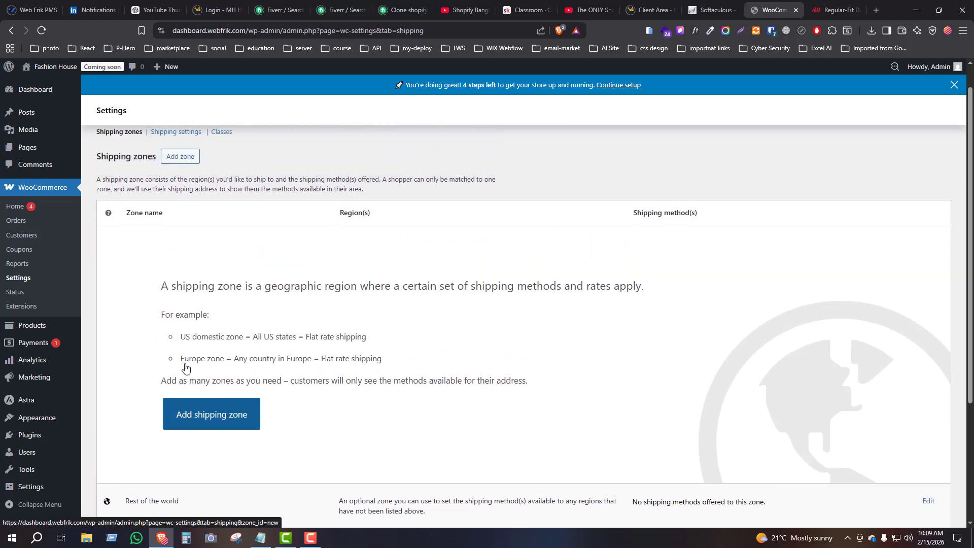
pyautogui.click(214, 440)
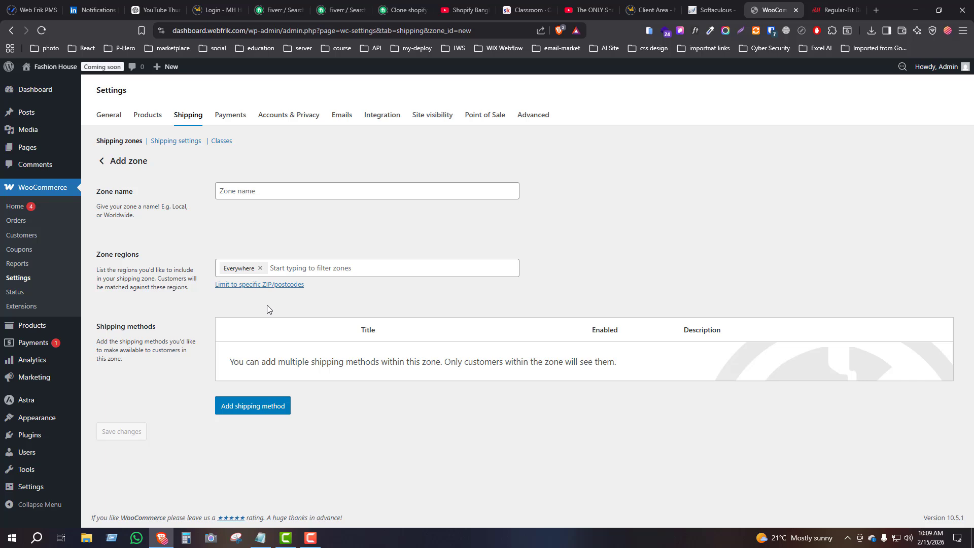
pyautogui.click(238, 214)
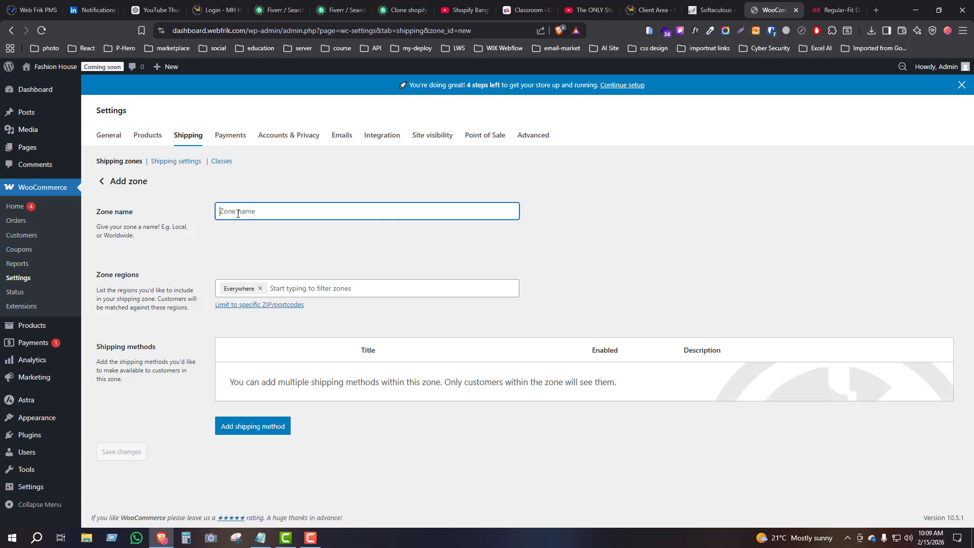
pyautogui.write('Califo')
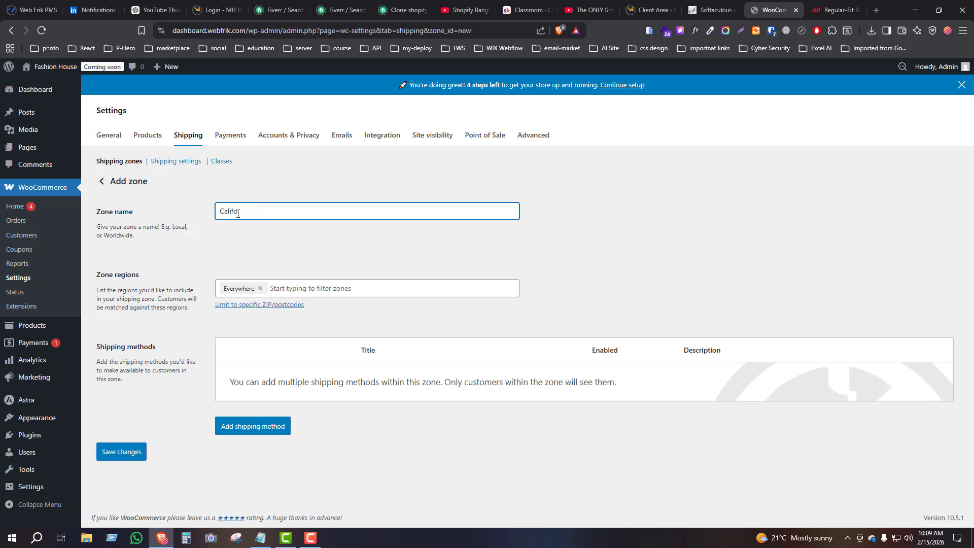
pyautogui.write('rn')
pyautogui.press('BackSpace')
pyautogui.press('BackSpace')
pyautogui.press('BackSpace')
pyautogui.press('BackSpace')
pyautogui.press('BackSpace')
pyautogui.press('BackSpace')
pyautogui.press('BackSpace')
pyautogui.write('Inside')
# Start a shipping method for the Inside California zone, choosing Flat rate as its type
pyautogui.click(242, 432)
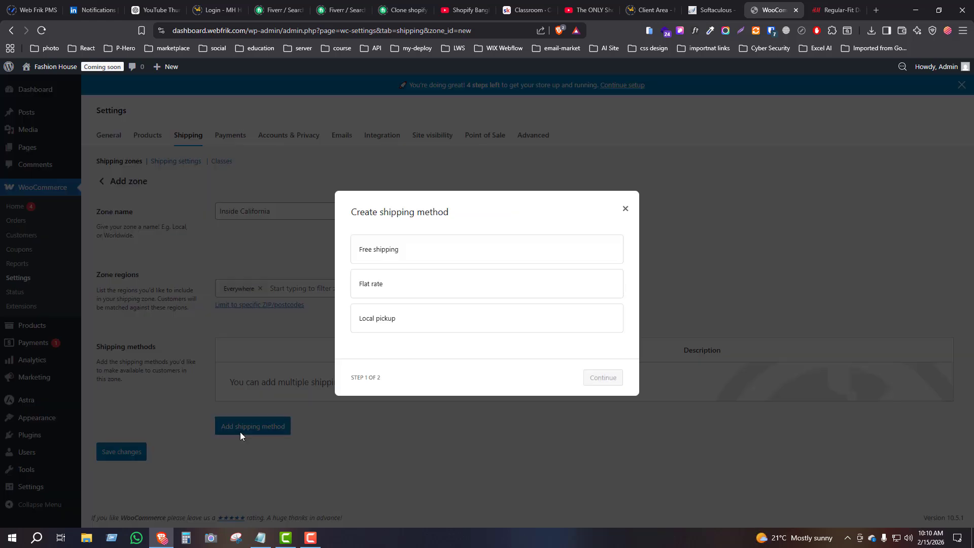
pyautogui.click(416, 257)
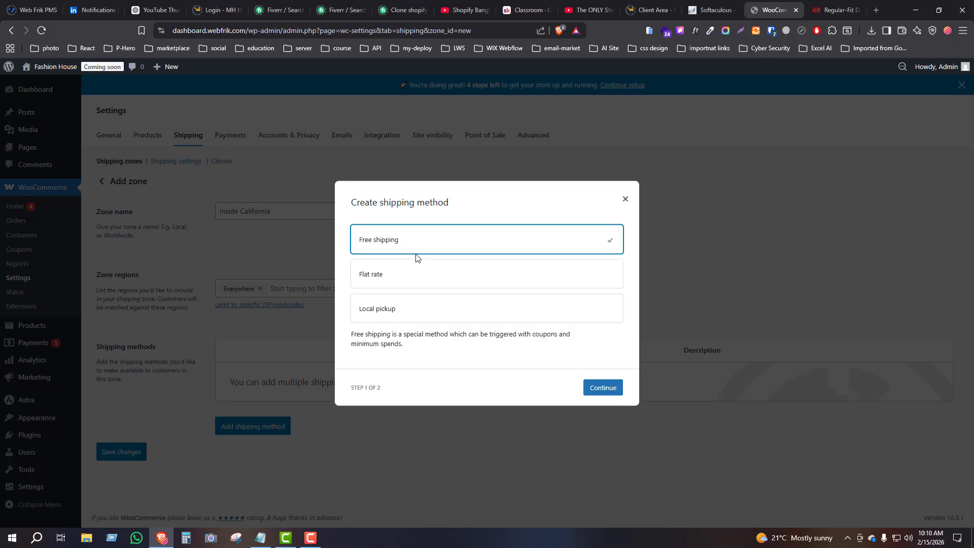
pyautogui.click(403, 282)
pyautogui.click(412, 247)
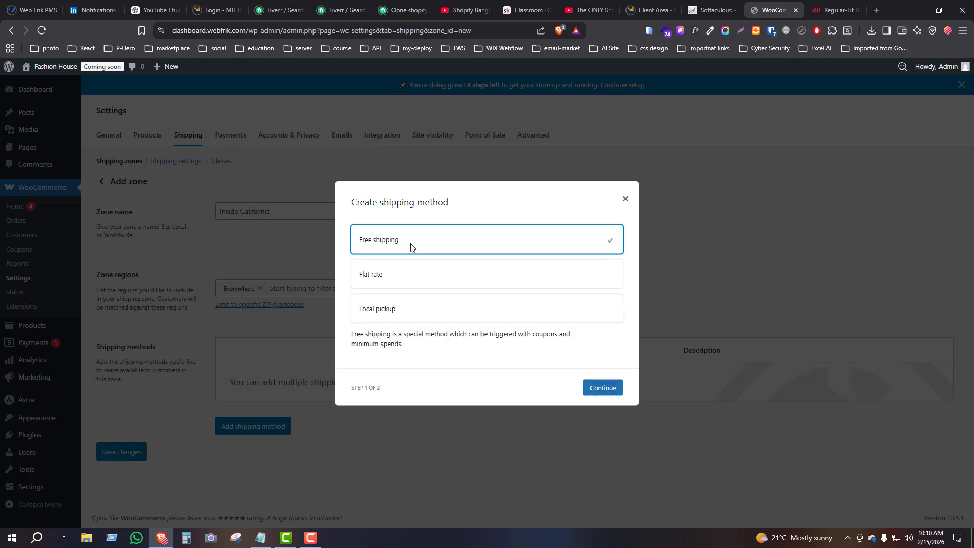
pyautogui.click(409, 287)
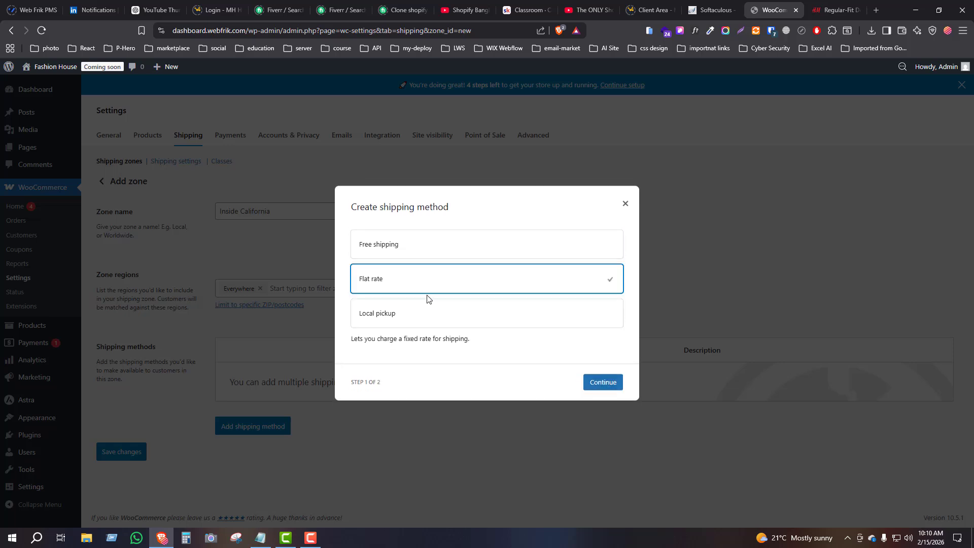
pyautogui.click(609, 385)
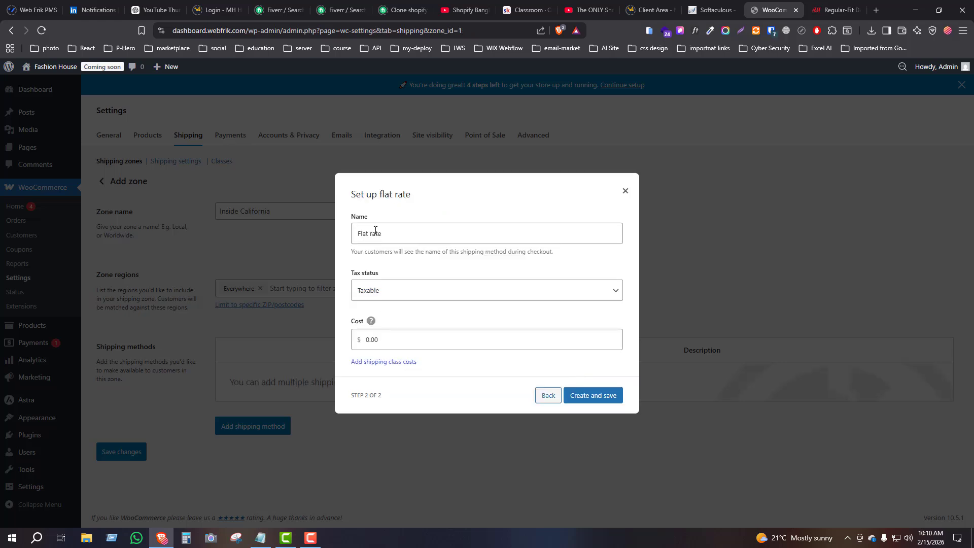
# Set the flat rate's cost to $8.50, keep its name and Taxable status, and create the method
pyautogui.click(393, 299)
pyautogui.click(394, 297)
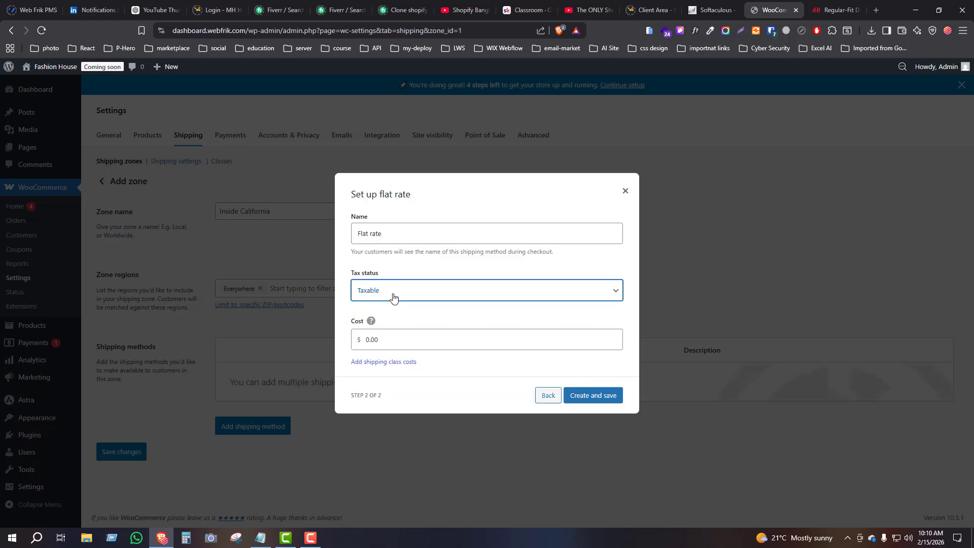
pyautogui.click(391, 229)
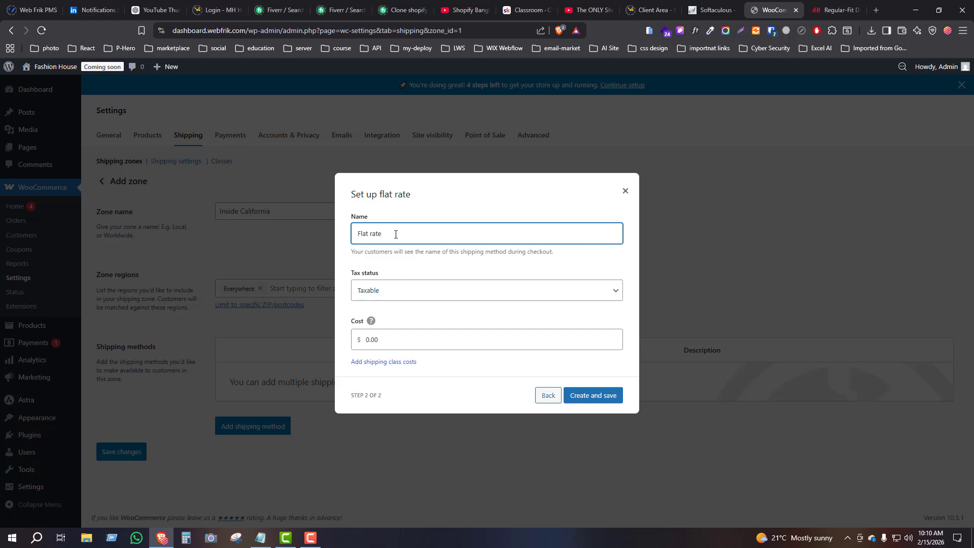
pyautogui.click(387, 345)
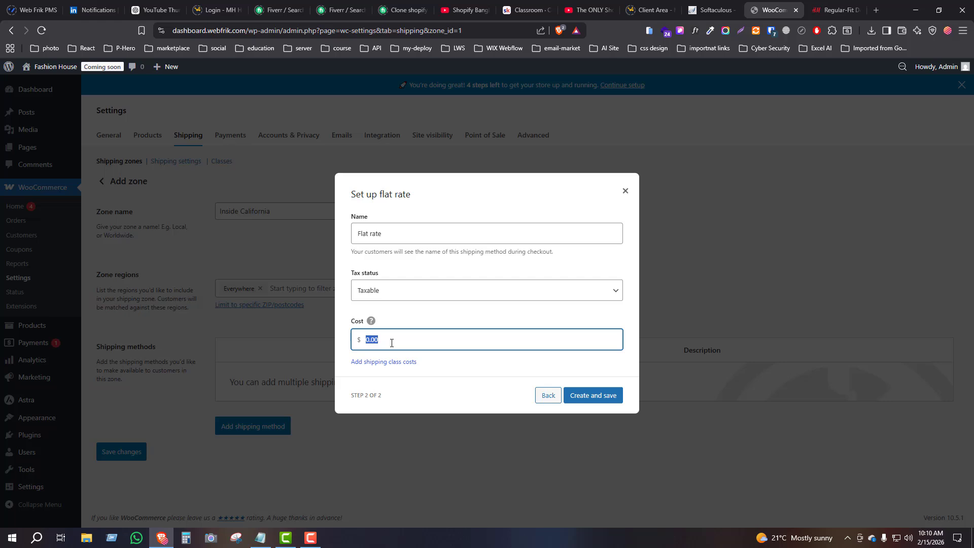
pyautogui.write('8.50')
pyautogui.click(597, 400)
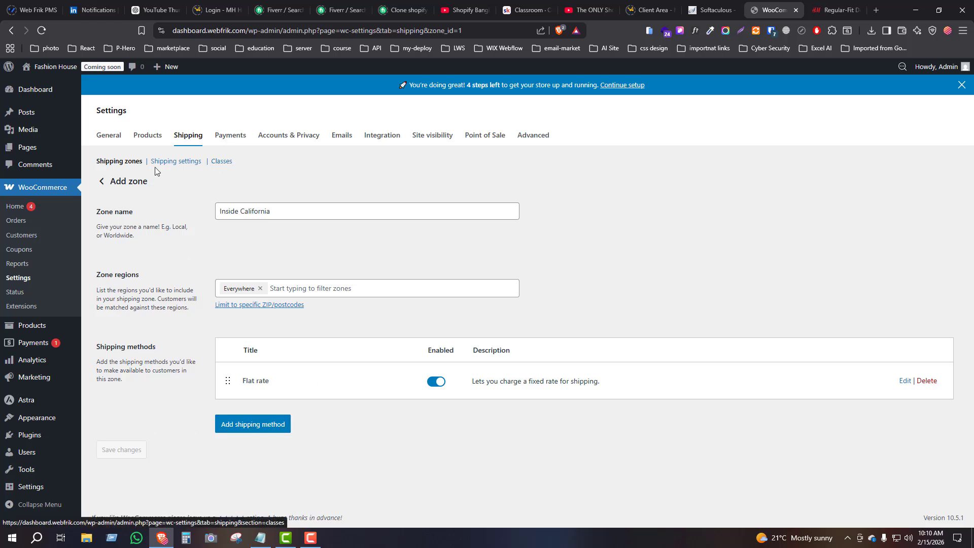
# Review the shipping settings, then install WooPayments from the payment providers and accept its preselected payment methods
pyautogui.click(175, 162)
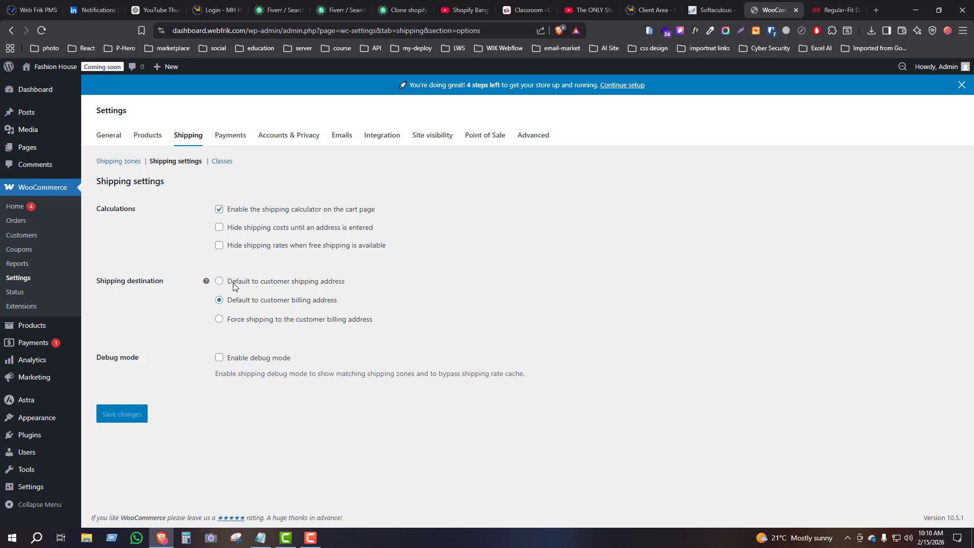
pyautogui.click(227, 142)
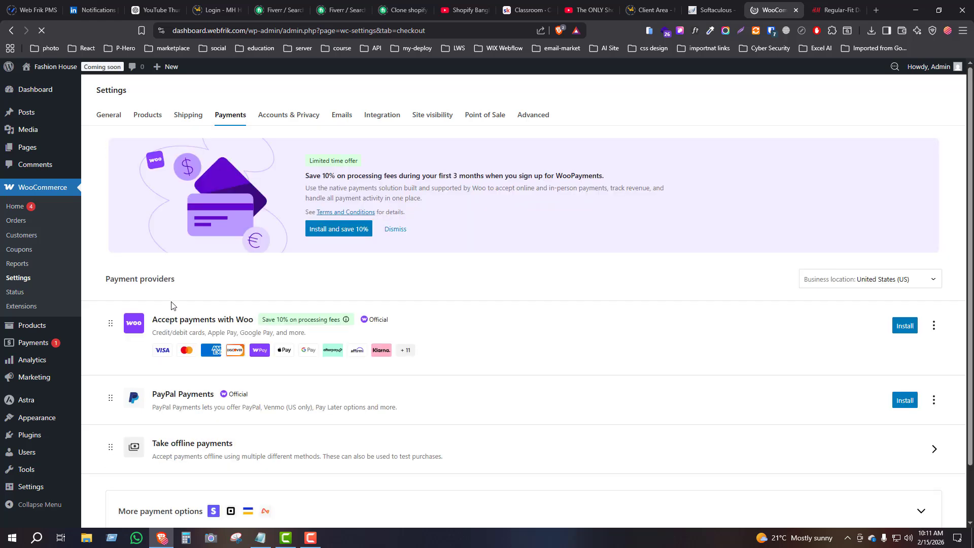
pyautogui.scroll(-3, 175, 293)
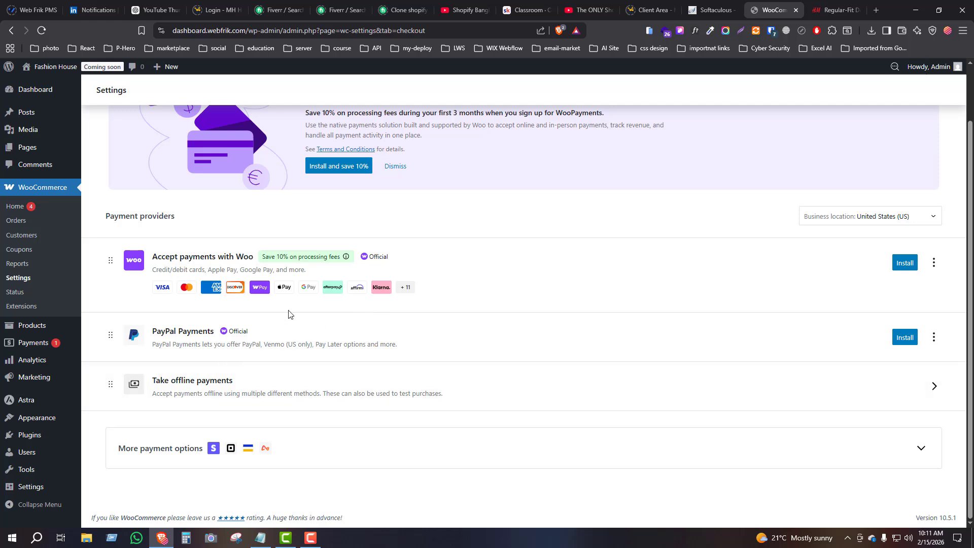
pyautogui.click(906, 265)
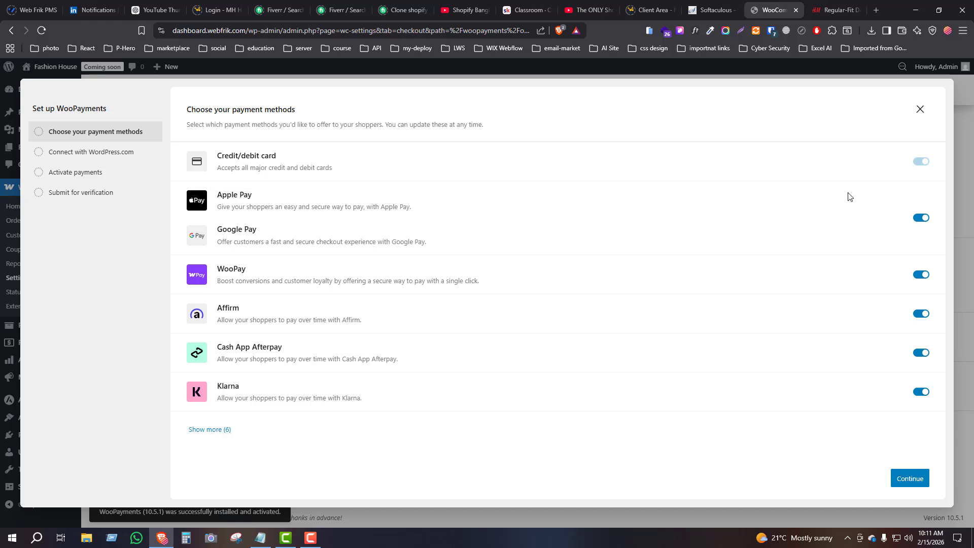
pyautogui.click(906, 479)
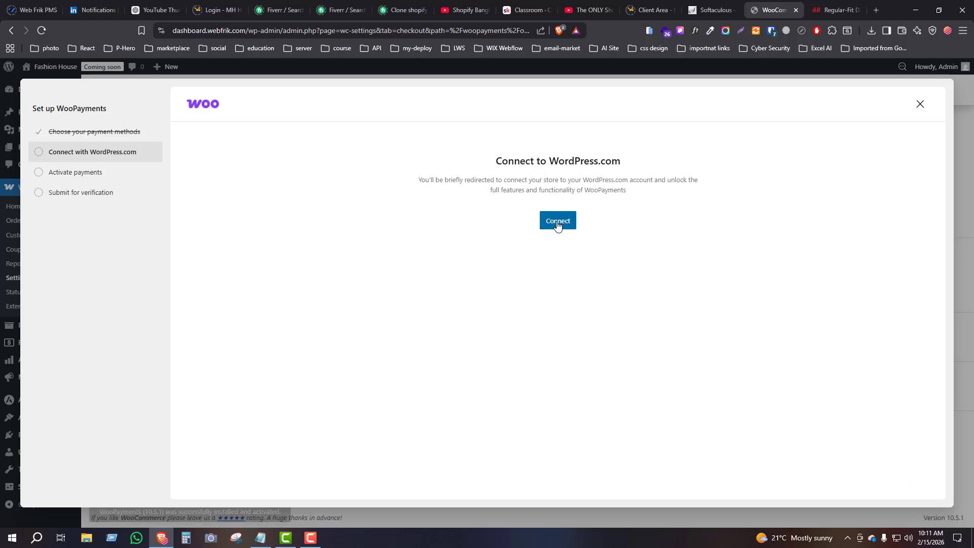
# Connect the store to WordPress.com by signing in with a Google account, allowing third-party cookies for the sign-in
pyautogui.click(558, 223)
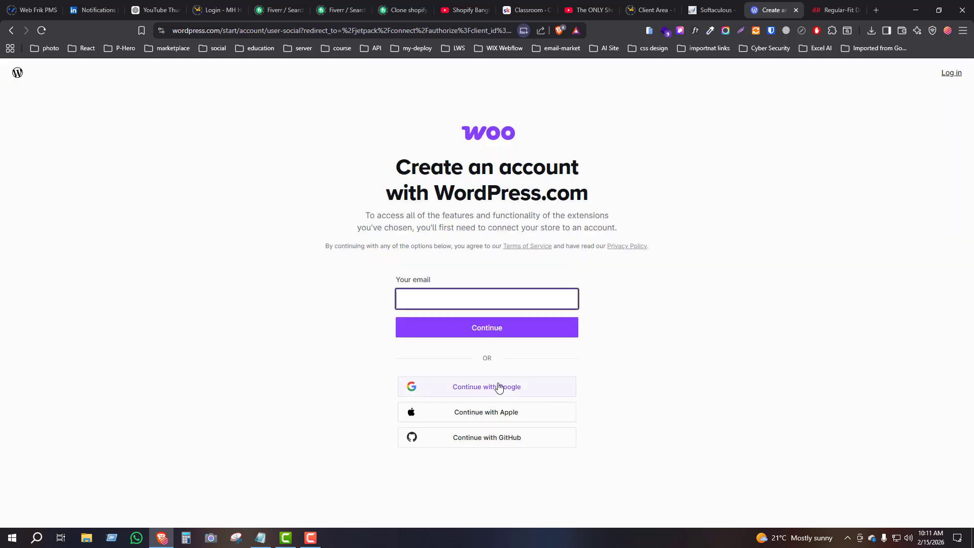
pyautogui.click(501, 396)
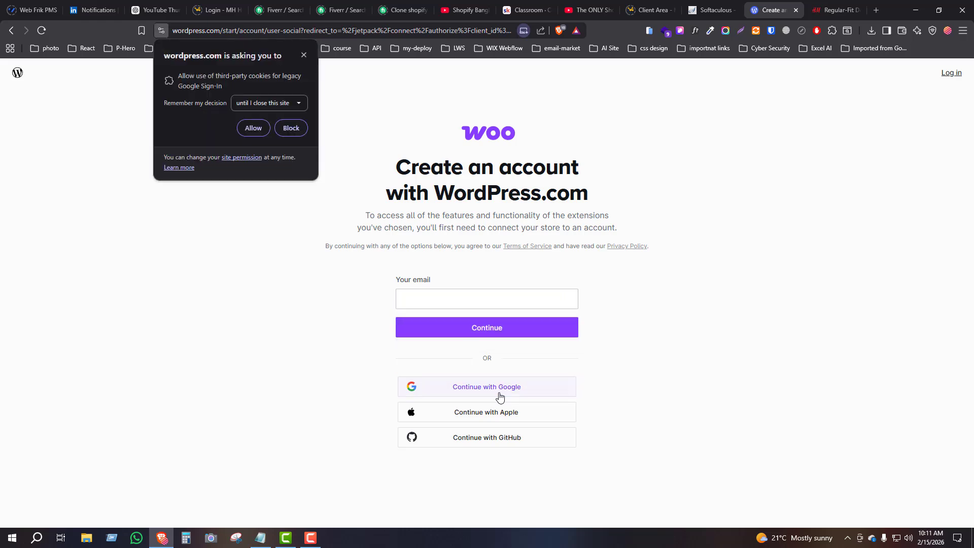
pyautogui.click(254, 128)
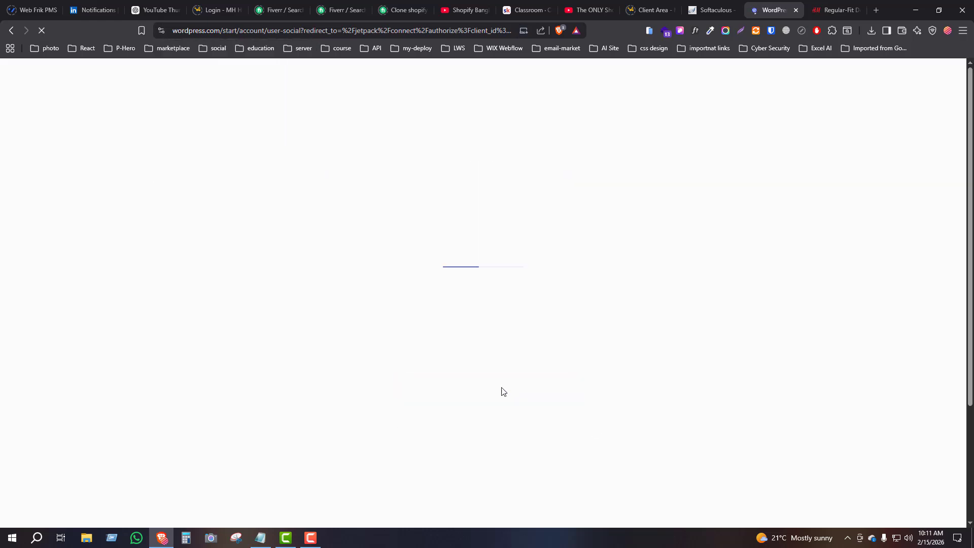
pyautogui.click(495, 394)
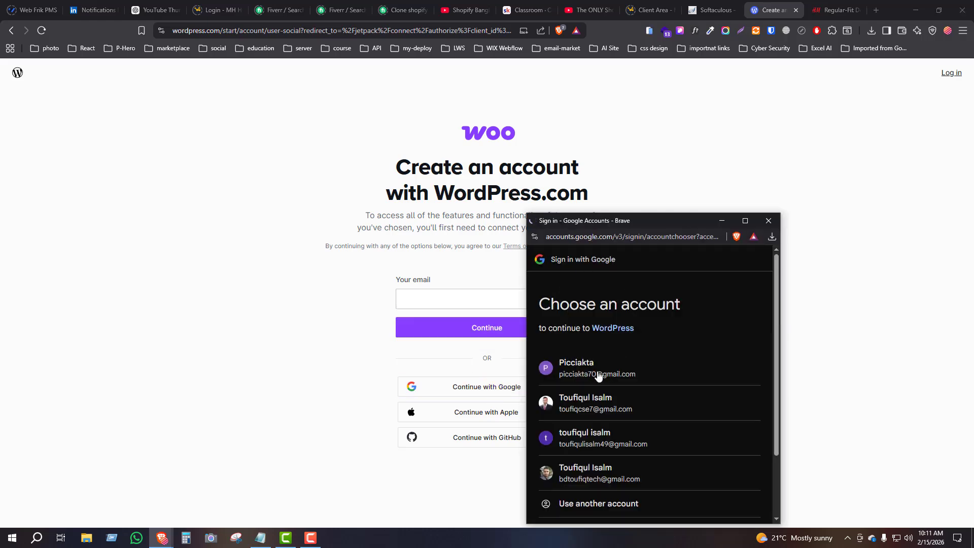
pyautogui.click(590, 408)
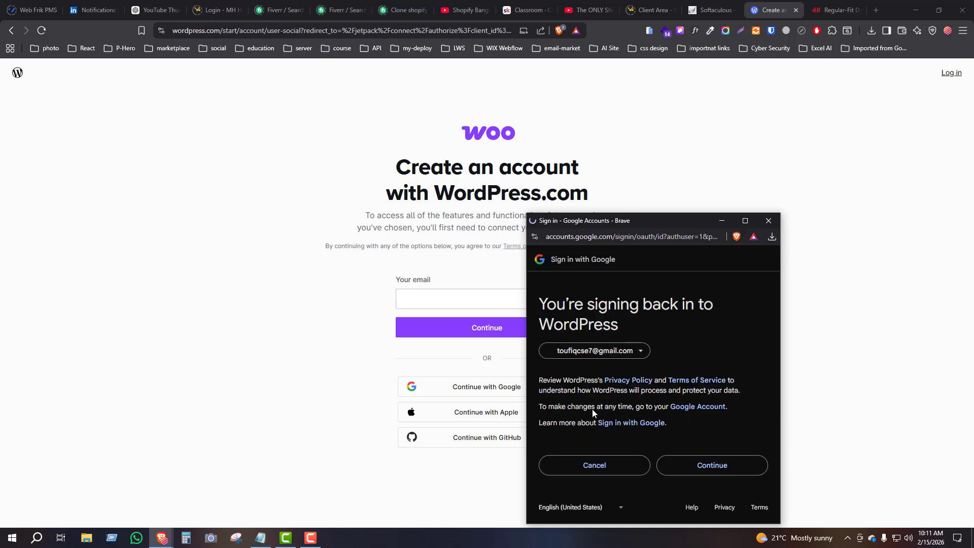
pyautogui.click(697, 465)
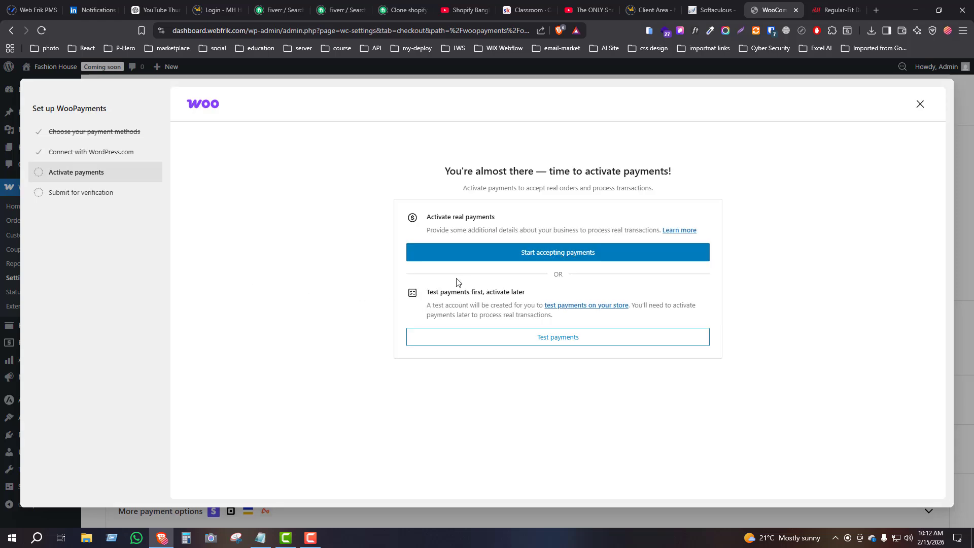
# Try to activate real payments for a United States (US) business with legal entity Individual, selling Clothing and accessories
pyautogui.click(520, 261)
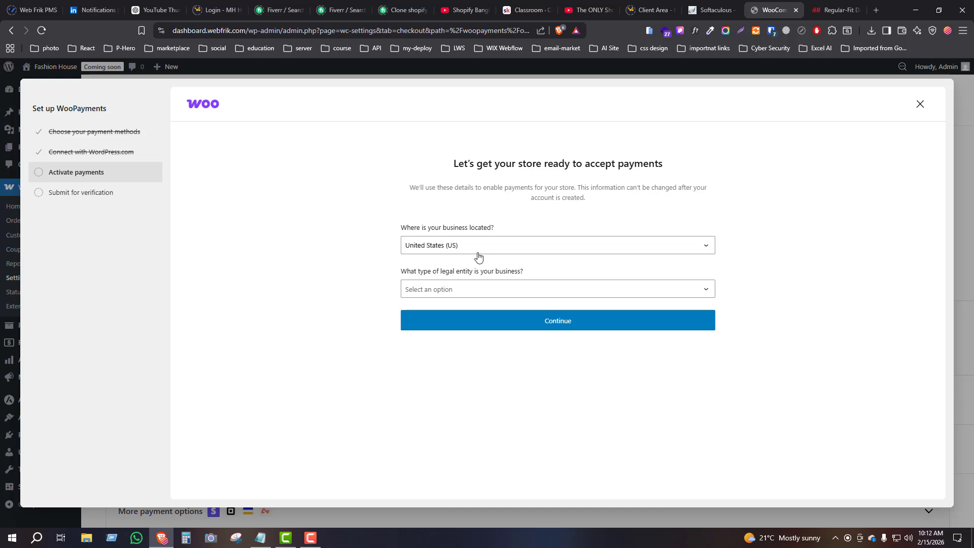
pyautogui.click(488, 296)
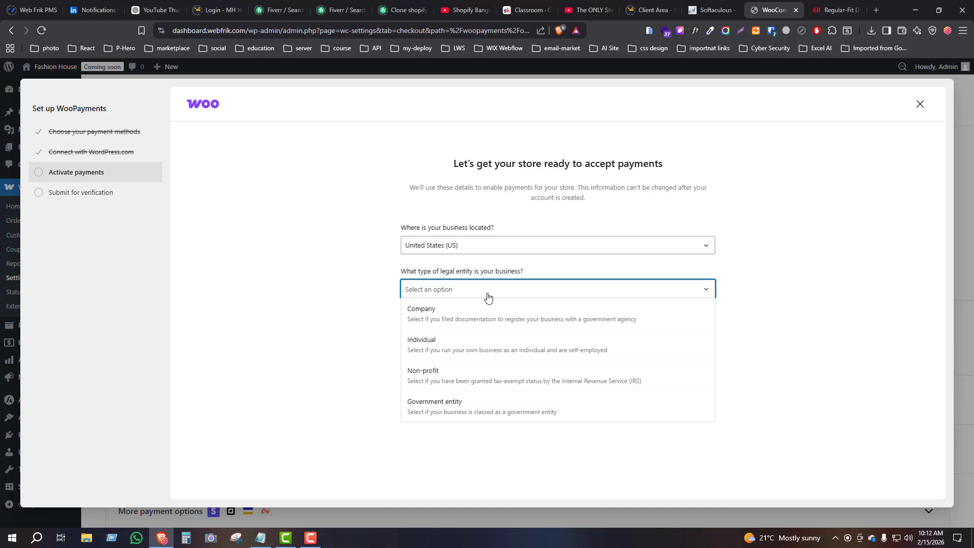
pyautogui.click(411, 354)
pyautogui.click(454, 339)
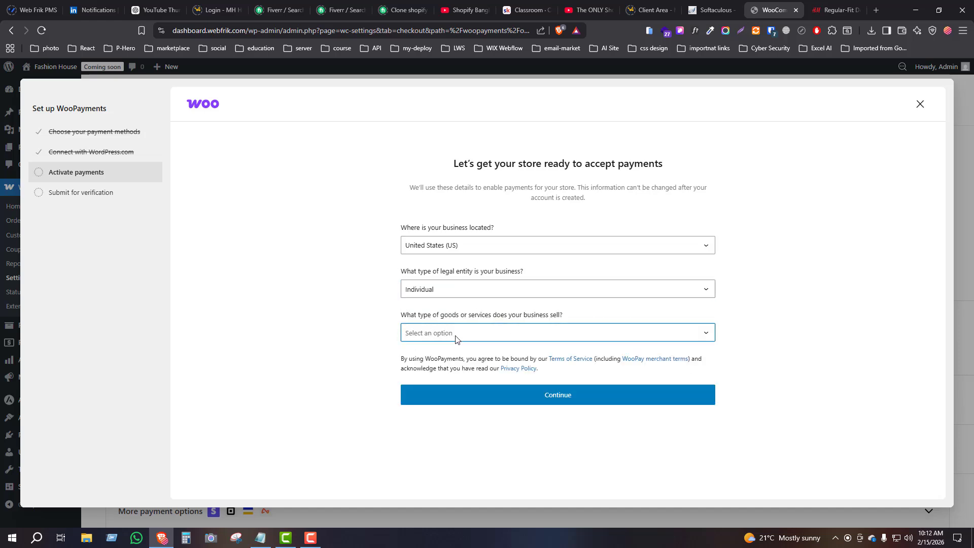
pyautogui.scroll(-1, 429, 456)
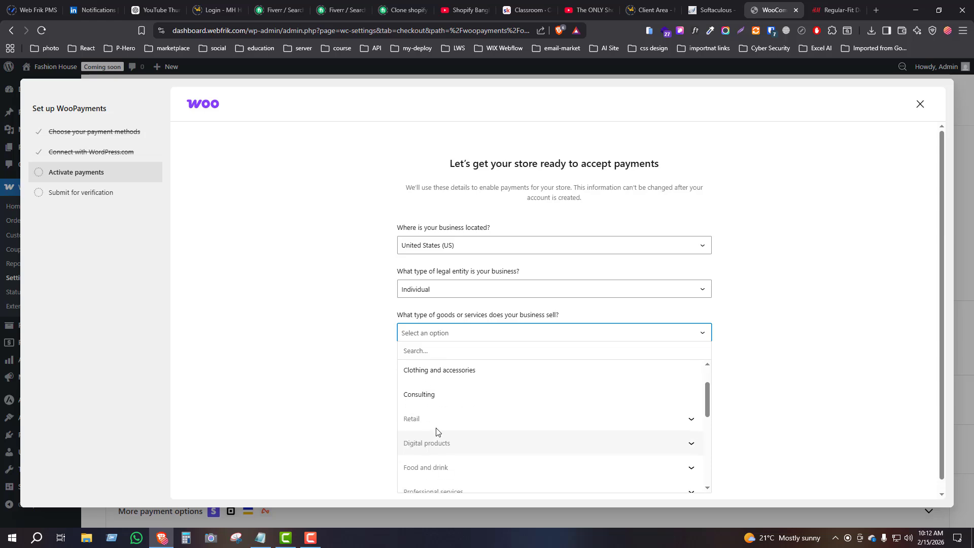
pyautogui.click(458, 371)
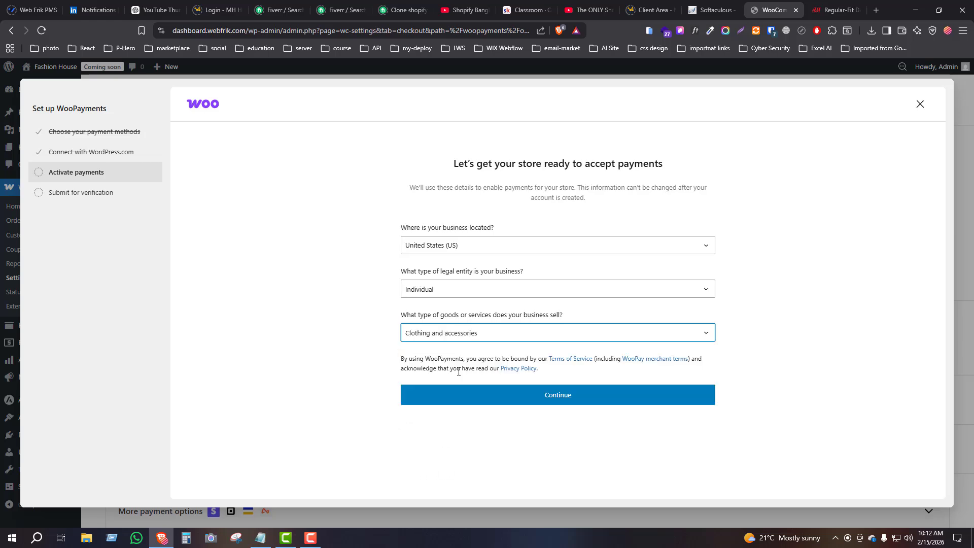
pyautogui.click(558, 398)
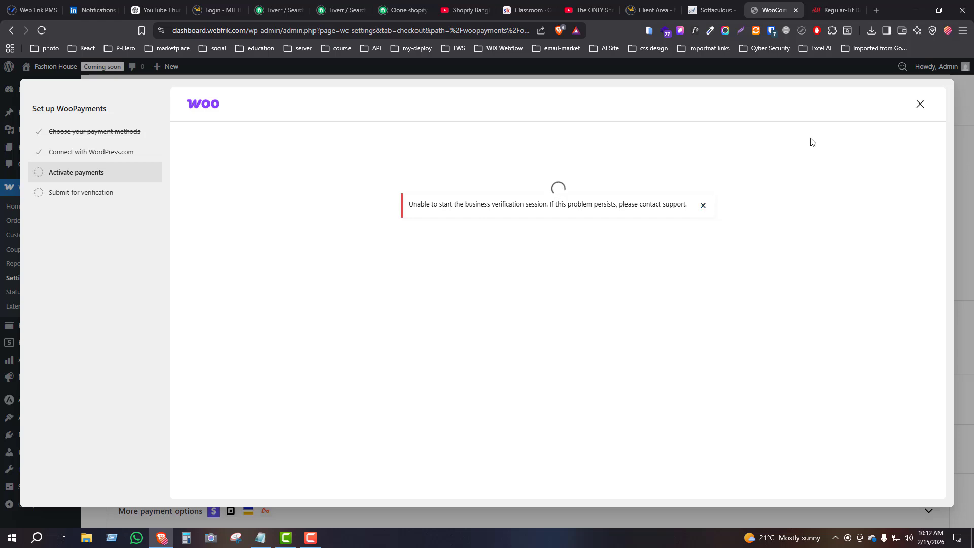
# Leave the WooPayments setup and enable Cash on delivery among the offline payment methods
pyautogui.click(924, 109)
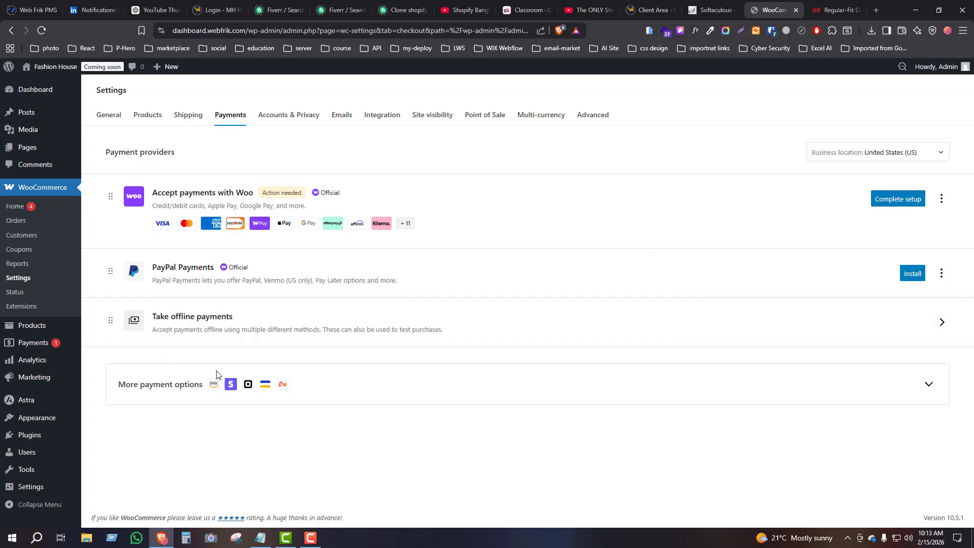
pyautogui.click(217, 331)
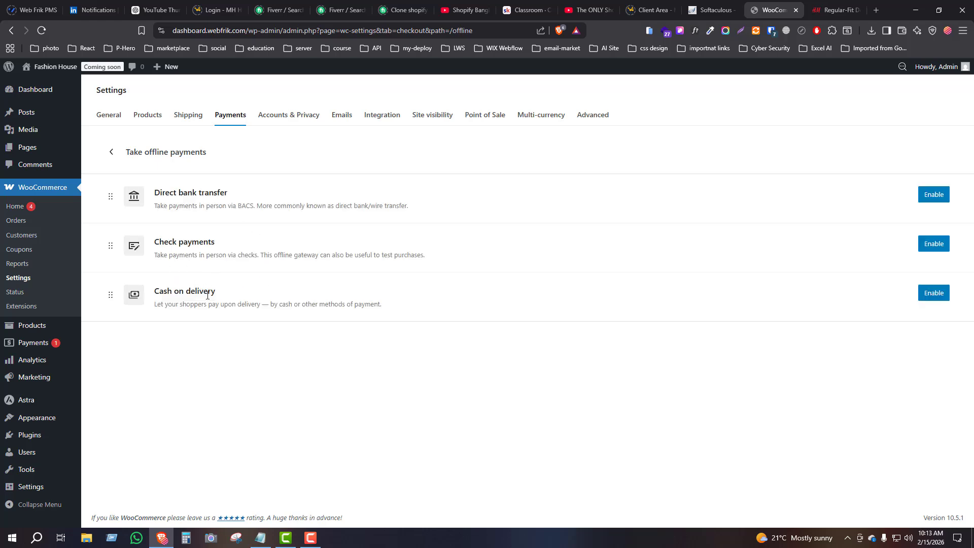
pyautogui.click(923, 296)
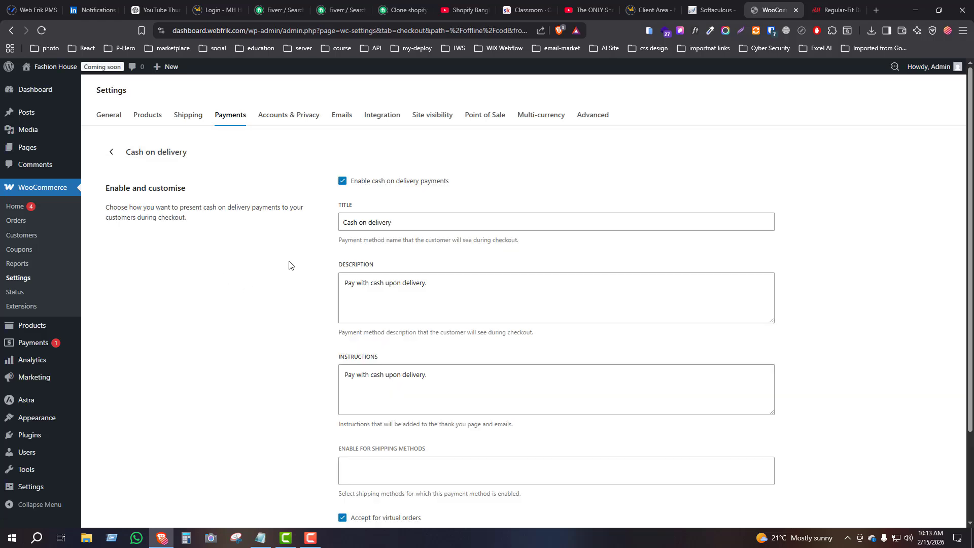
# Review the remaining Cash on delivery options and the store's accounts and privacy settings
pyautogui.scroll(-3, 429, 344)
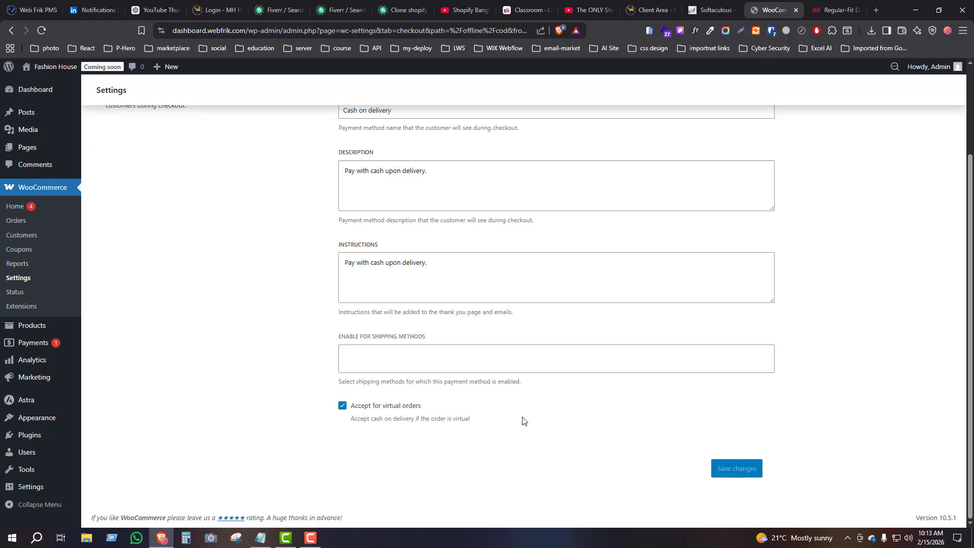
pyautogui.scroll(3, 167, 167)
pyautogui.click(111, 154)
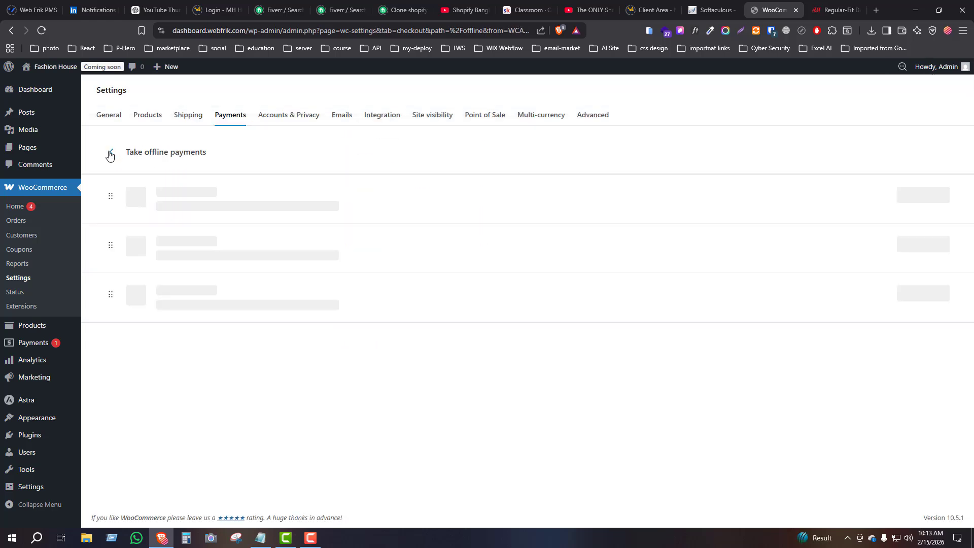
pyautogui.click(275, 123)
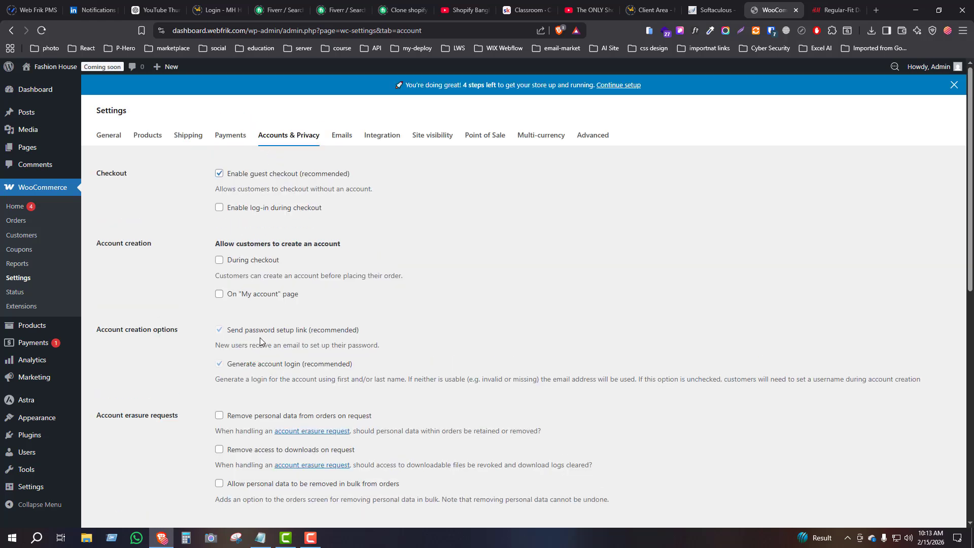
# Review the store's email notifications and sender options, plus the MaxMind Geolocation integration settings
pyautogui.click(348, 141)
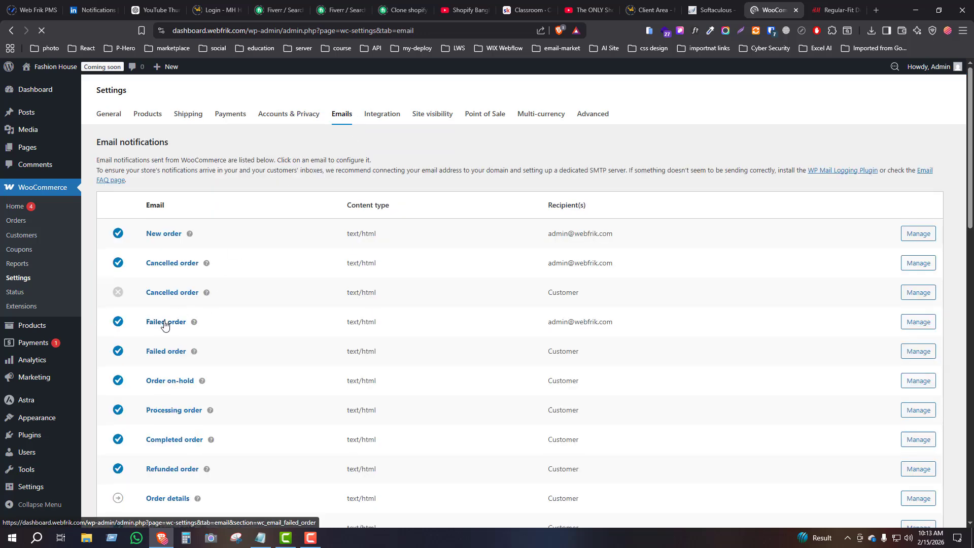
pyautogui.scroll(-6, 164, 325)
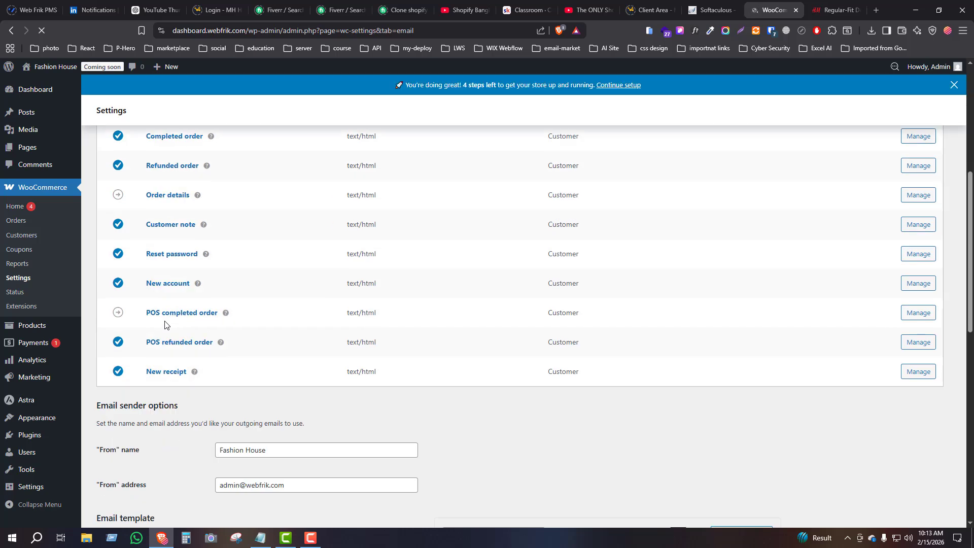
pyautogui.scroll(6, 165, 325)
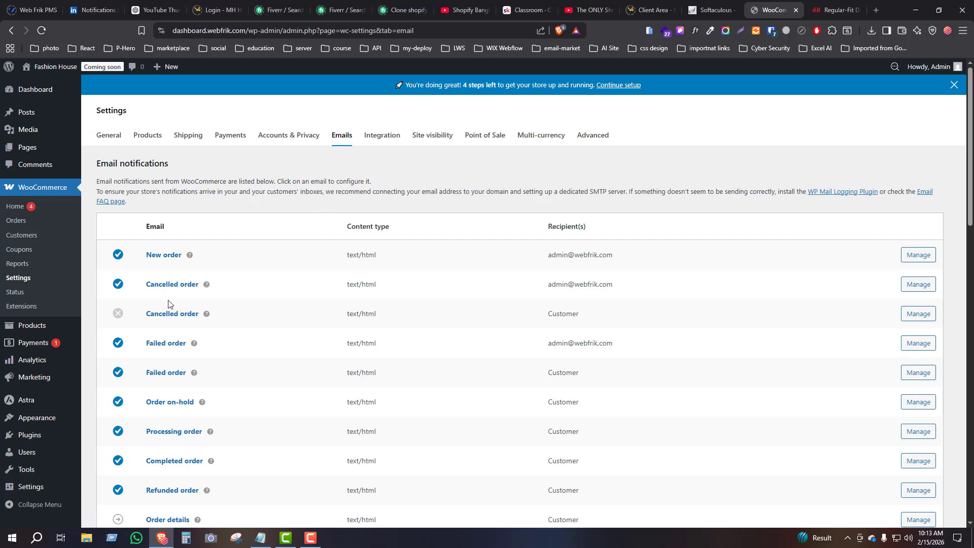
pyautogui.scroll(-3, 215, 408)
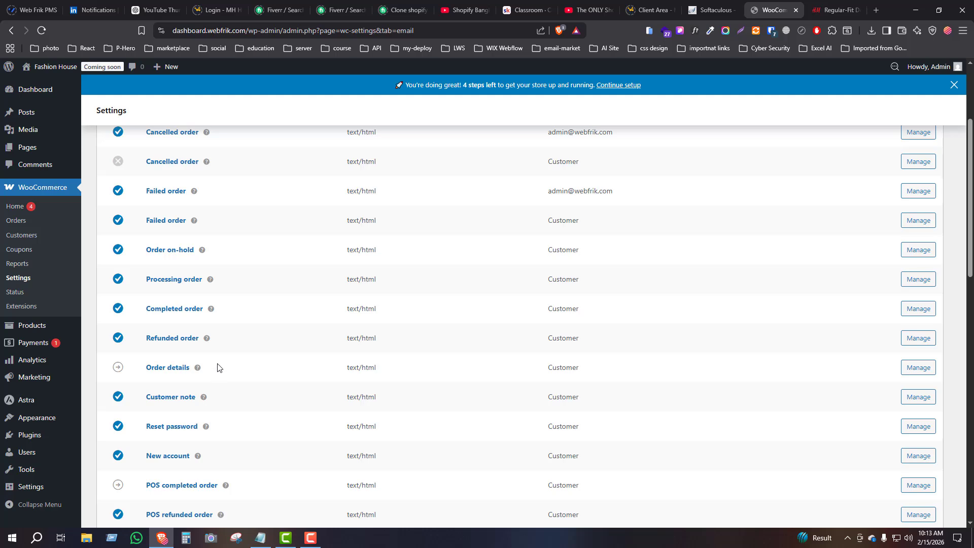
pyautogui.scroll(3, 318, 361)
pyautogui.click(384, 140)
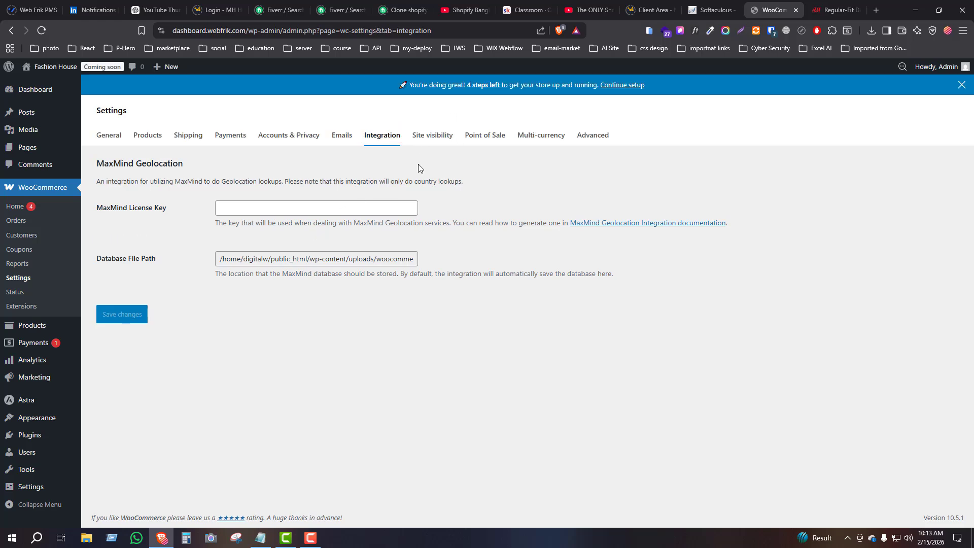
# Set the site visibility to Live and save the change
pyautogui.click(432, 139)
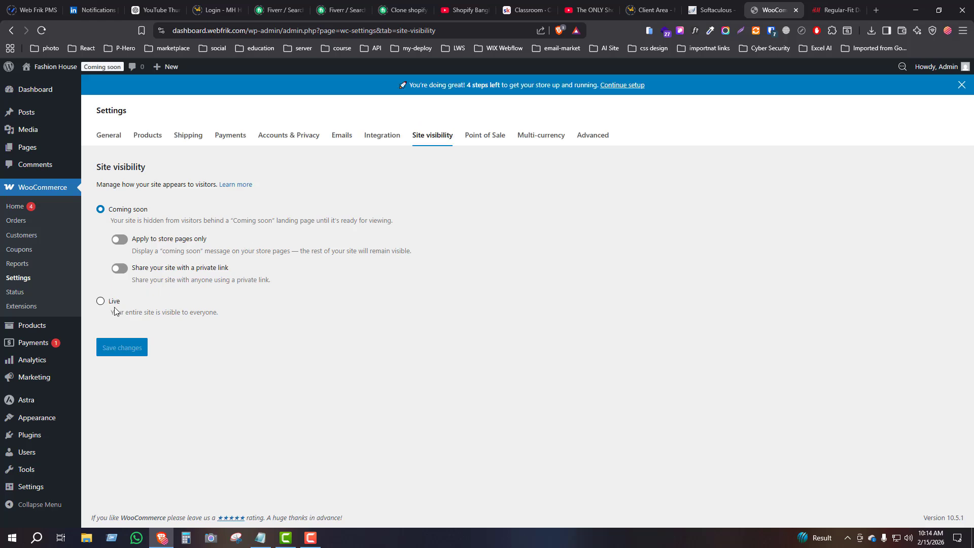
pyautogui.click(101, 303)
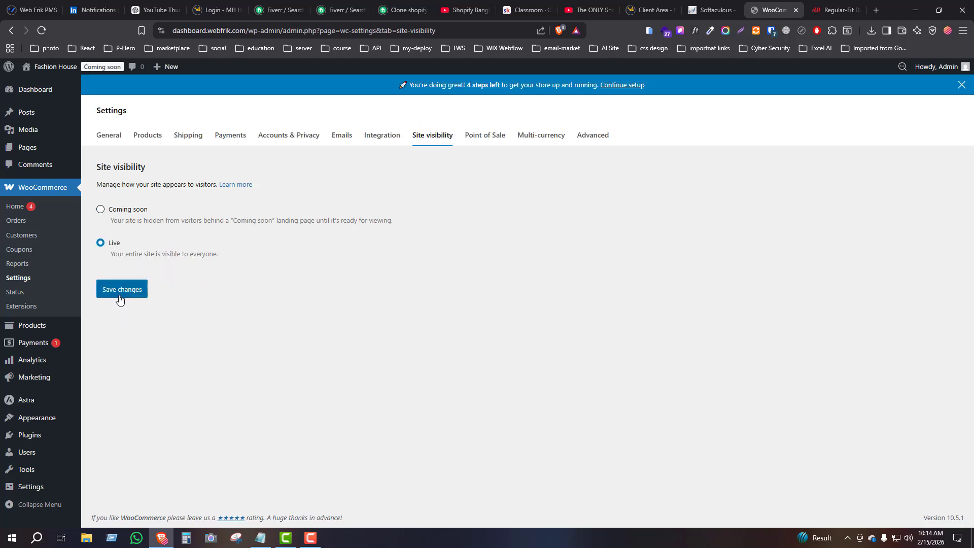
pyautogui.click(121, 292)
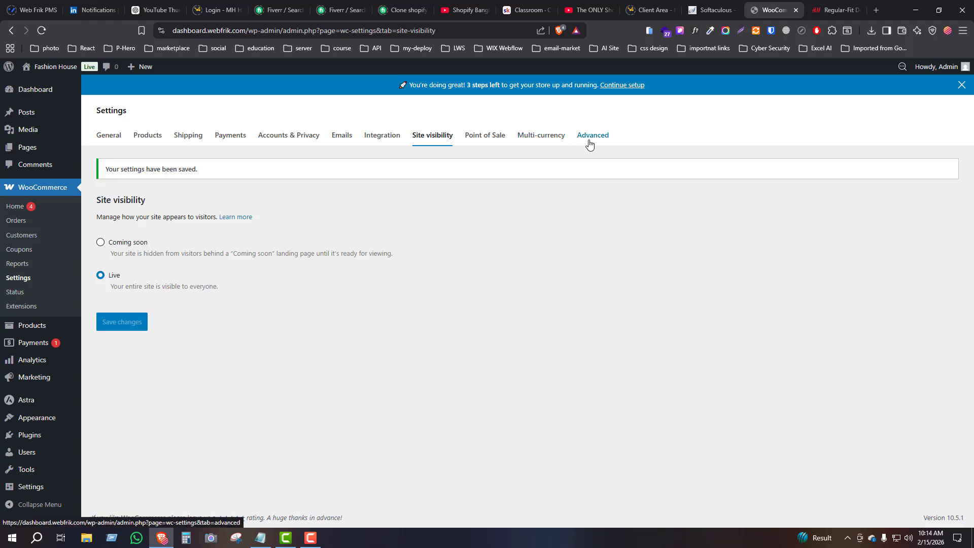
# Review the Point of Sale store details and the advanced settings, including page setup, REST API keys and webhooks
pyautogui.click(486, 145)
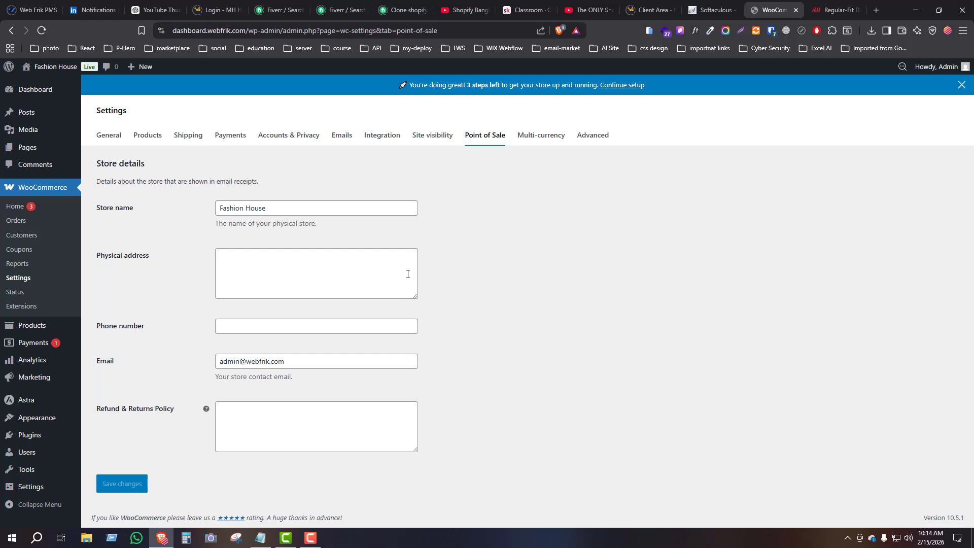
pyautogui.click(538, 137)
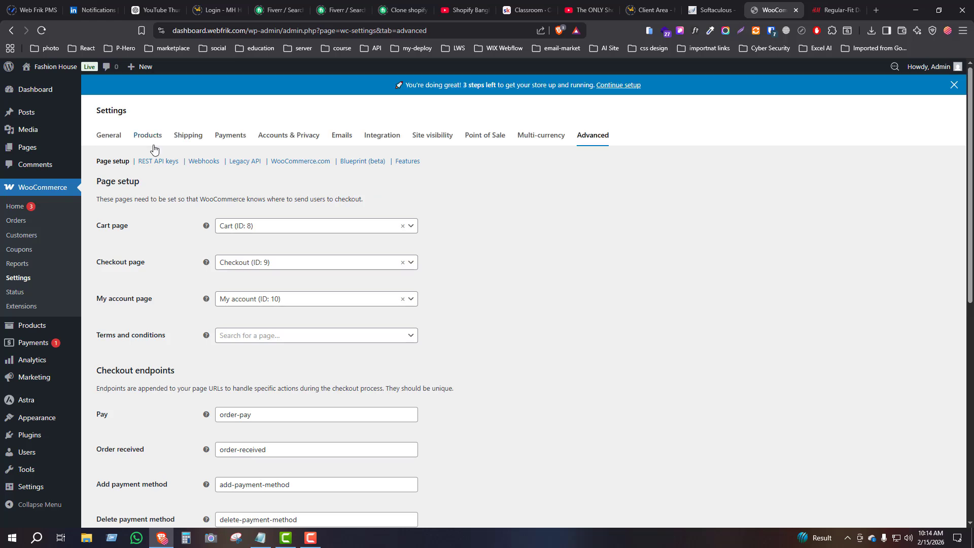
pyautogui.click(154, 166)
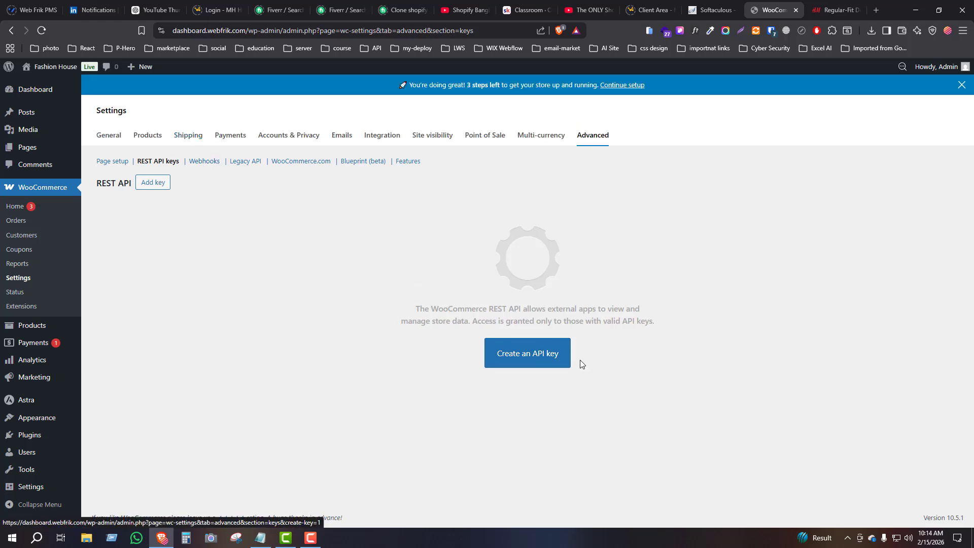
pyautogui.click(203, 161)
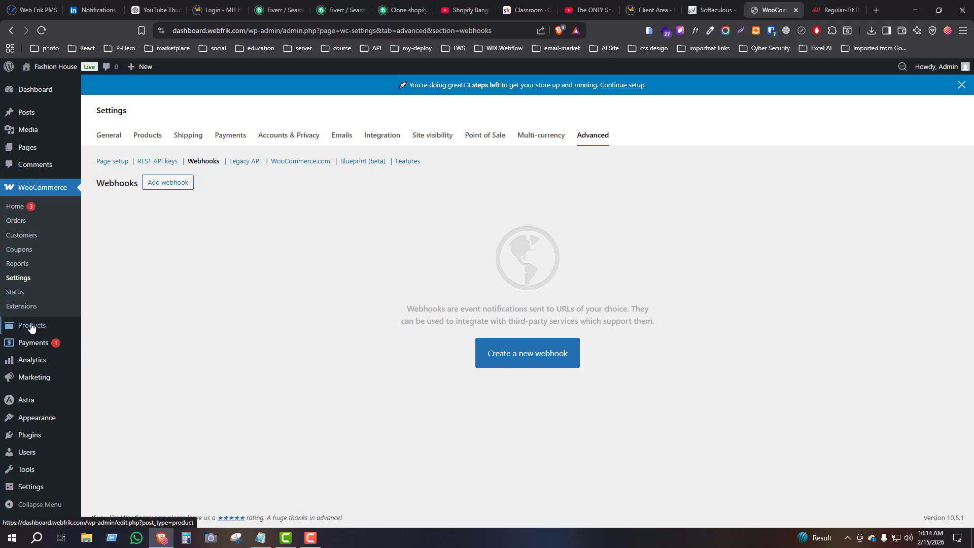
# Look over the payment providers and the analytics overview with its performance, charts and leaderboards
pyautogui.click(31, 350)
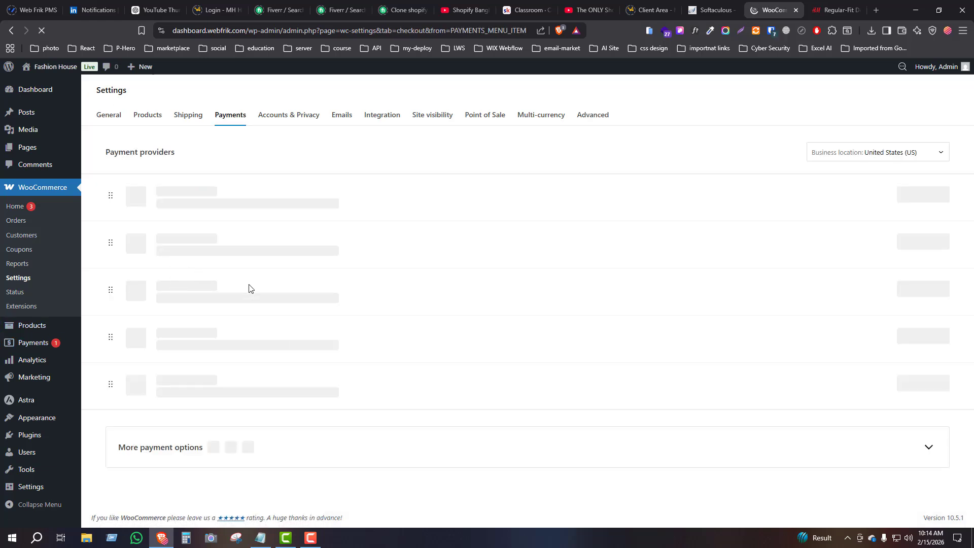
pyautogui.click(40, 362)
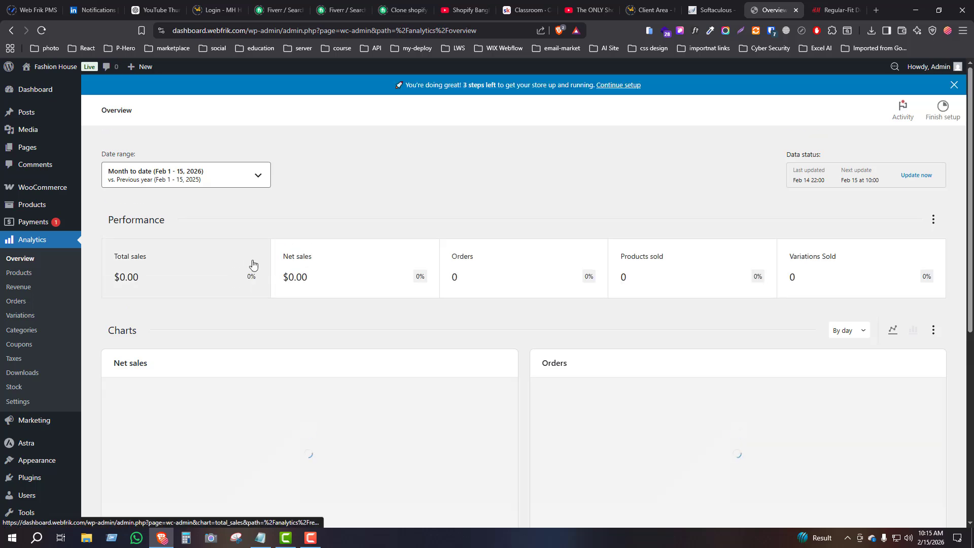
pyautogui.scroll(-7, 307, 298)
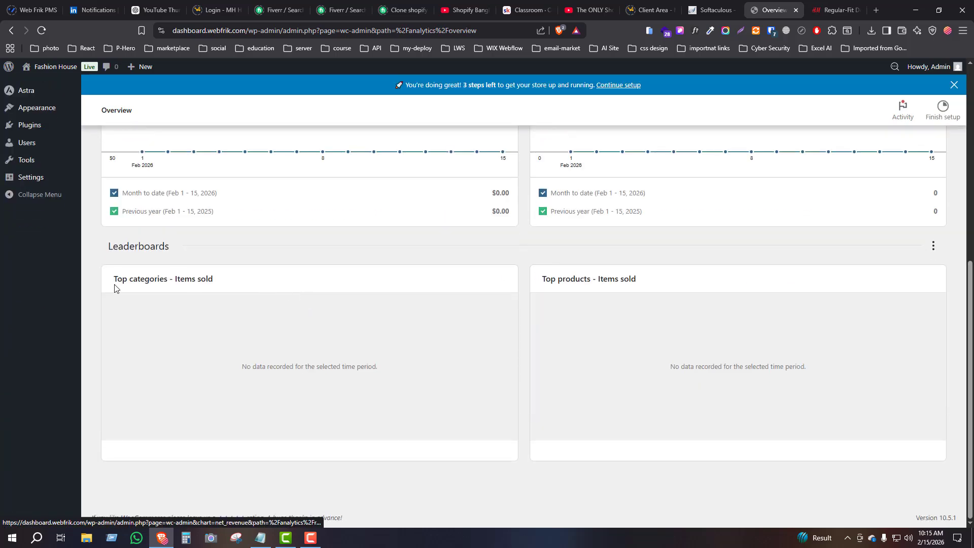
pyautogui.scroll(6, 88, 261)
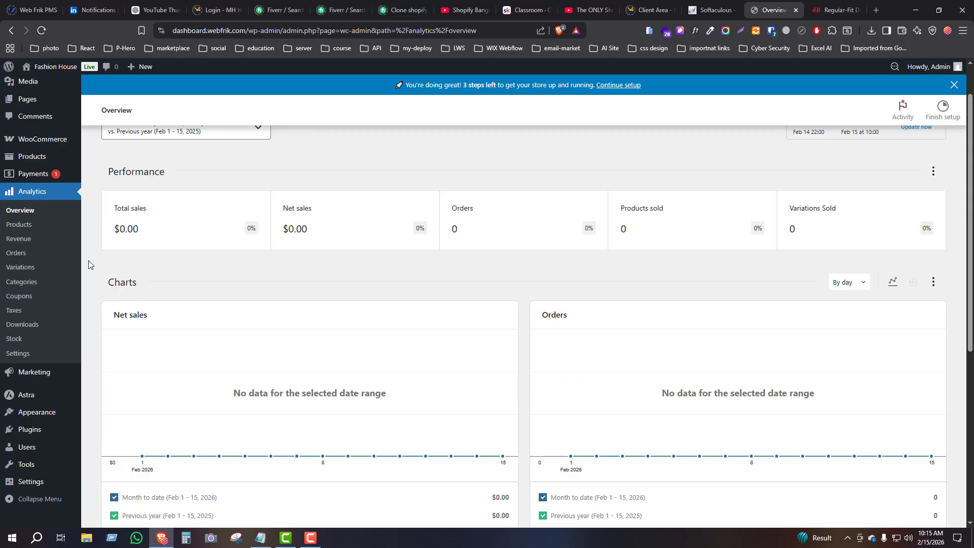
# Examine the marketing channels and tools offered for the store, and view its coupons page
pyautogui.click(31, 374)
pyautogui.click(34, 262)
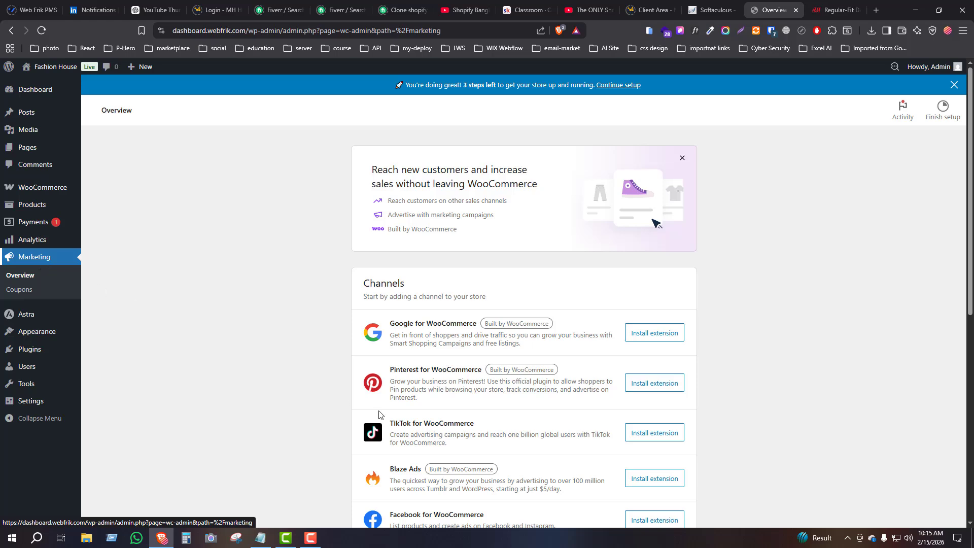
pyautogui.scroll(-3, 443, 349)
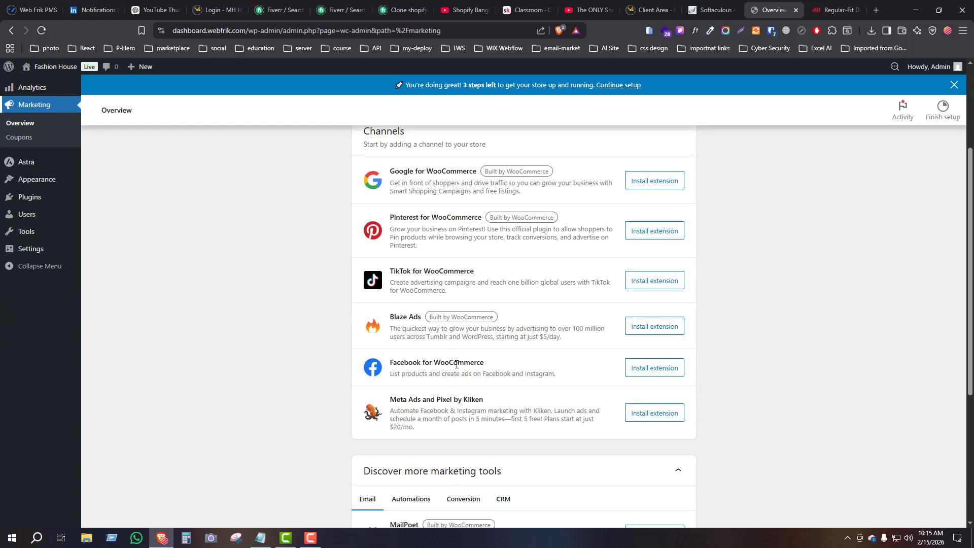
pyautogui.scroll(3, 457, 364)
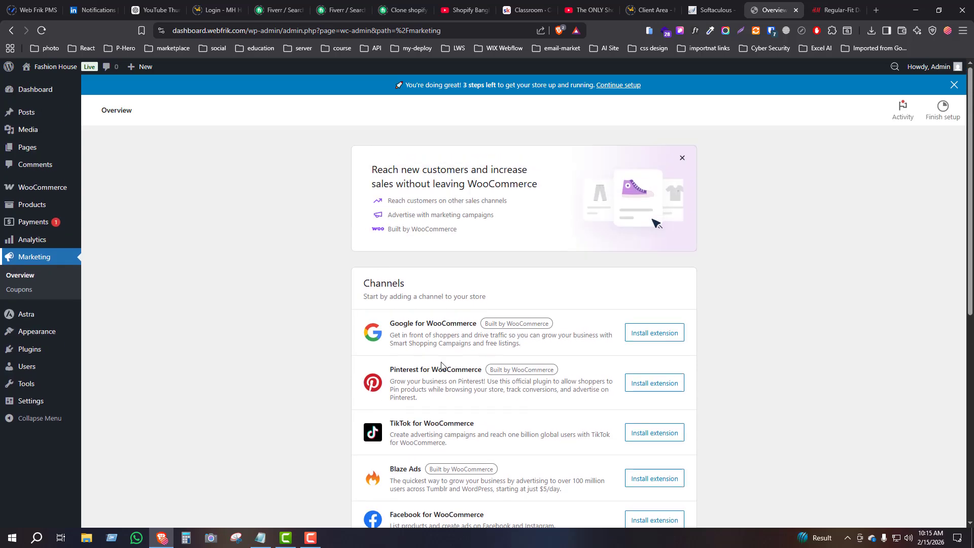
pyautogui.click(13, 290)
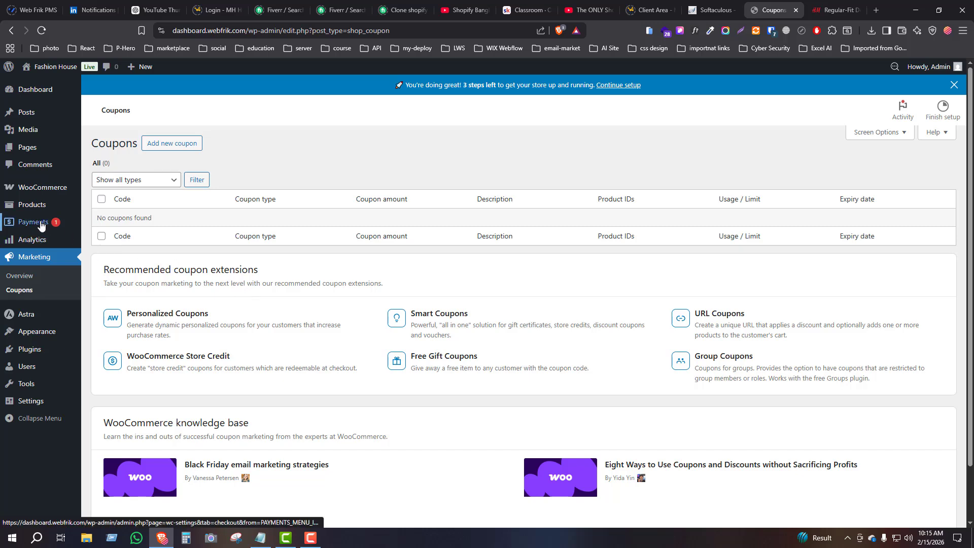
pyautogui.moveTo(43, 192)
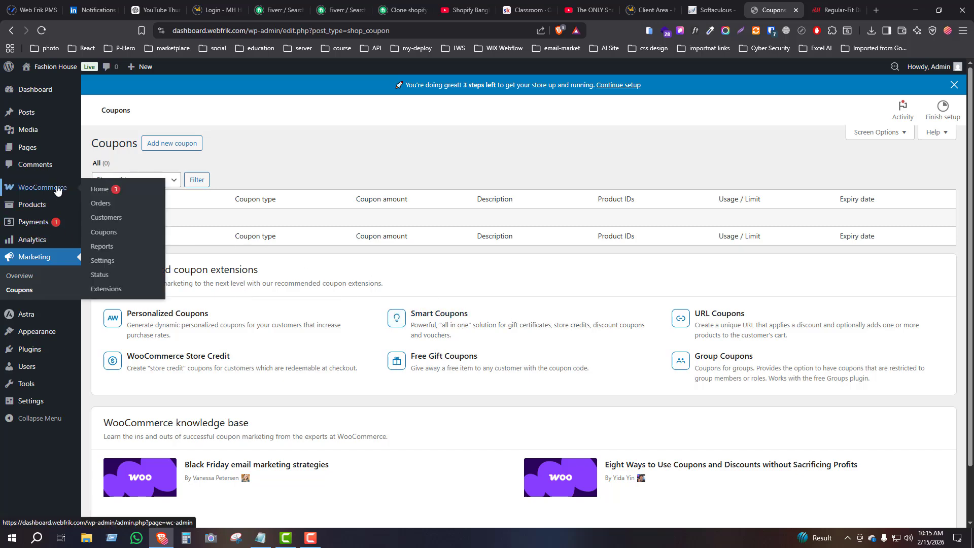